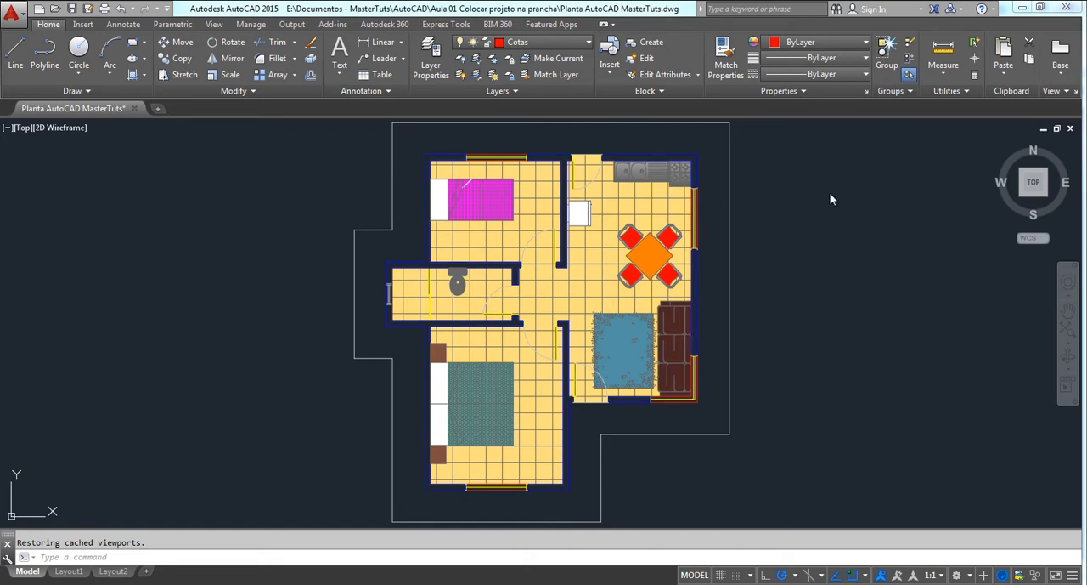
Make layer 0 the current layer
click(572, 40)
click(531, 57)
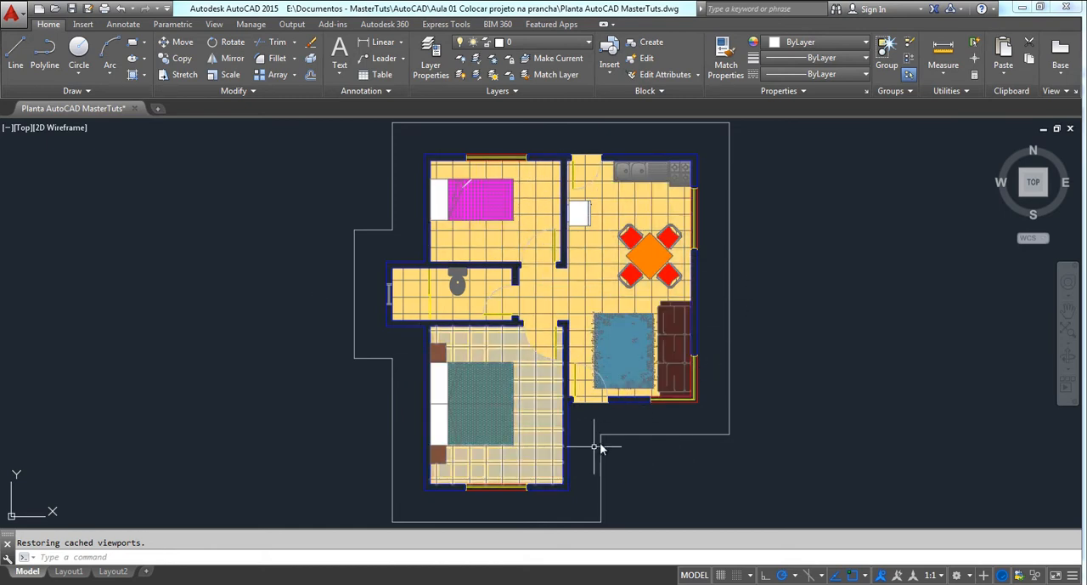
mouse_move(603, 439)
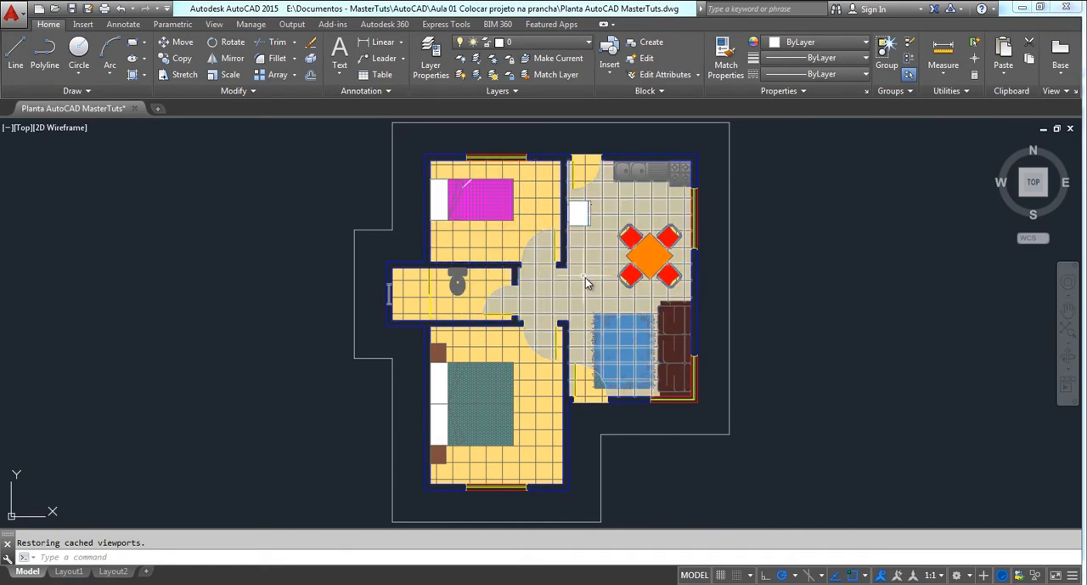
middle_drag(581, 270, 577, 275)
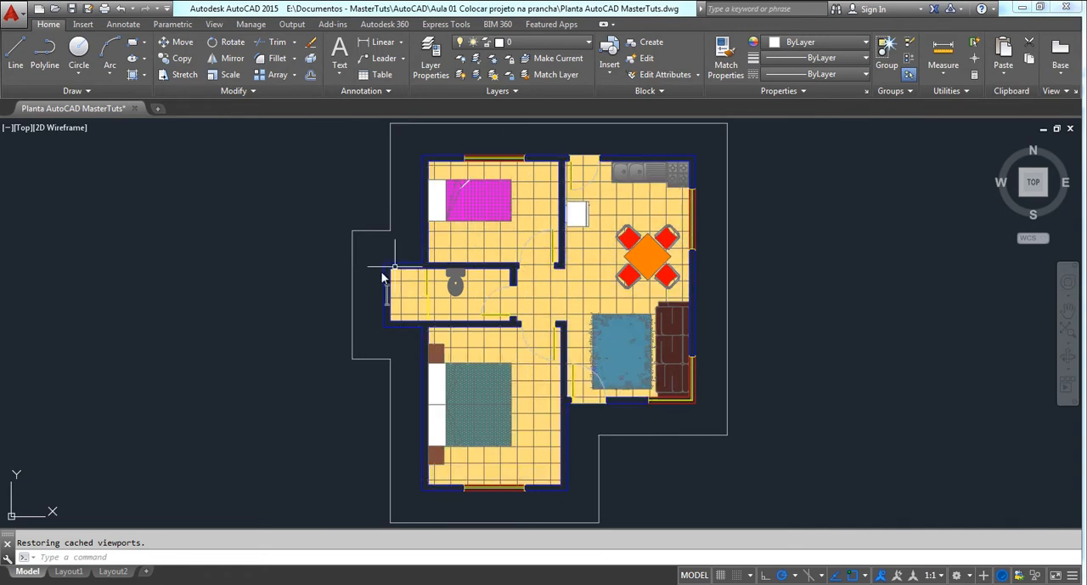
Draw a horizontal line 1 unit long in the empty space west of the floor plan, with Ortho on
middle_drag(369, 287, 582, 296)
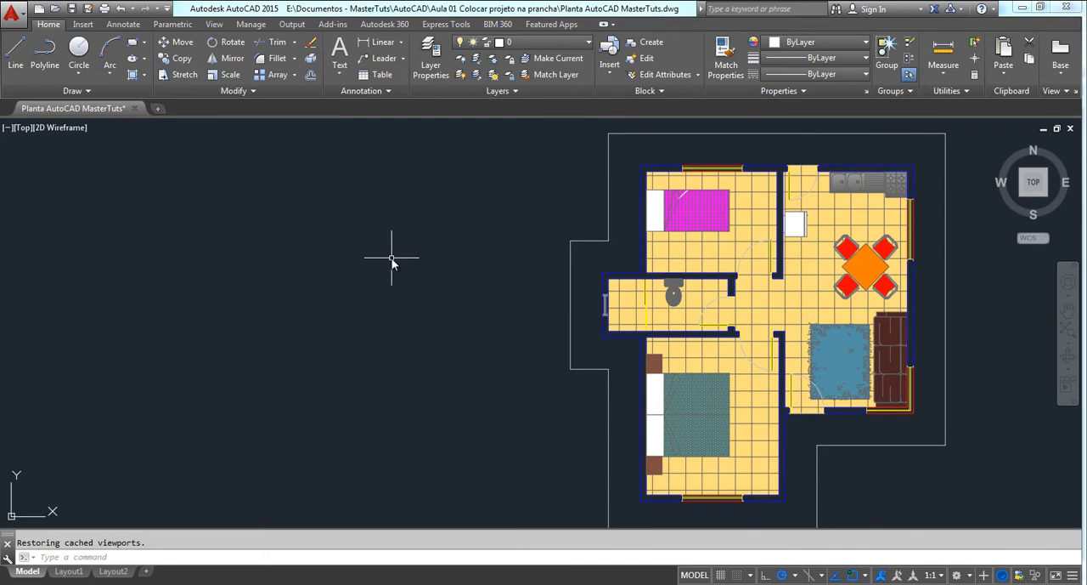
text(l)
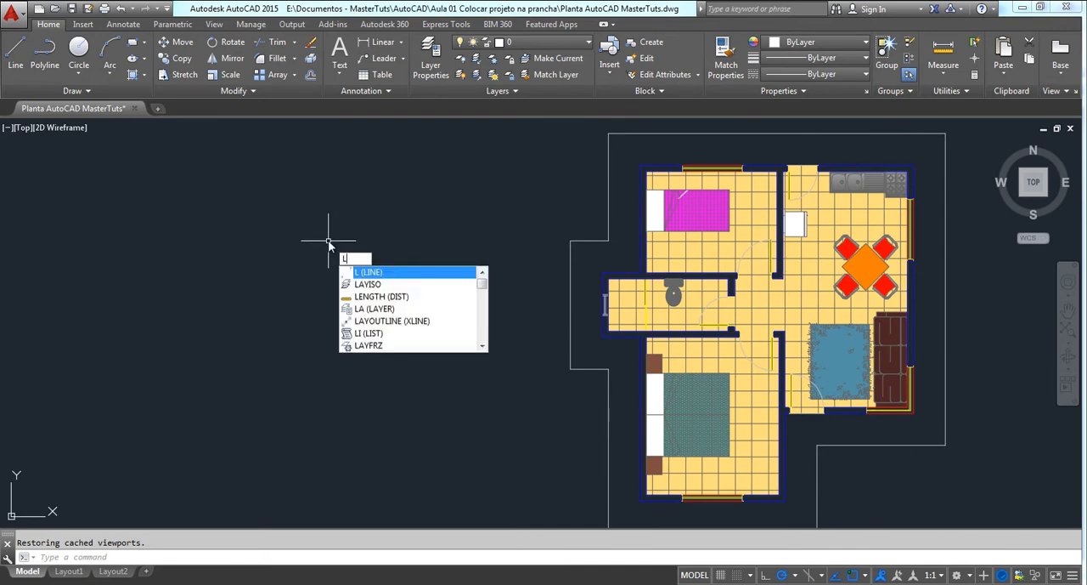
key(Return)
click(308, 235)
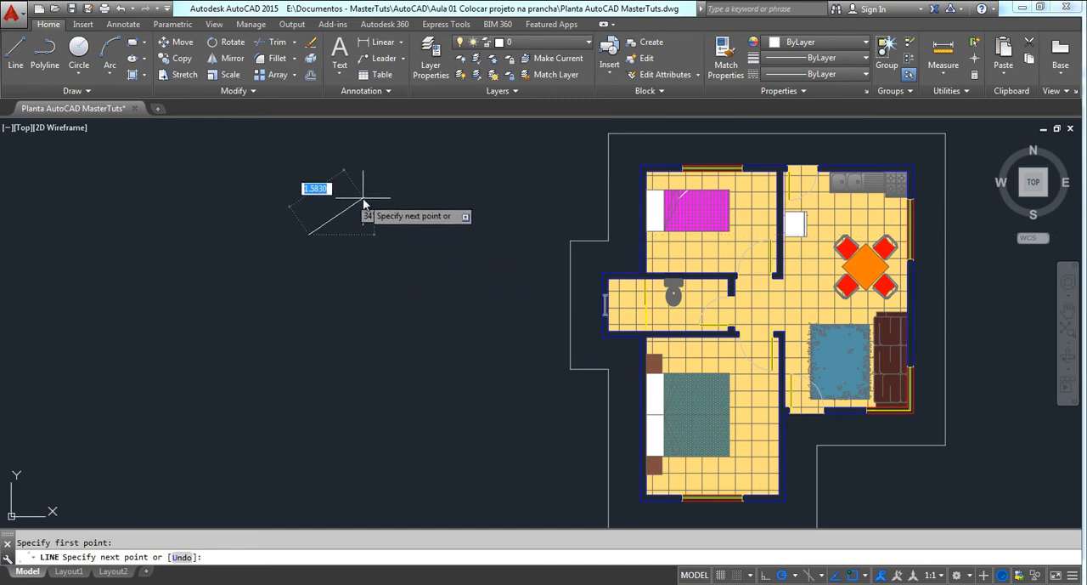
key(F8)
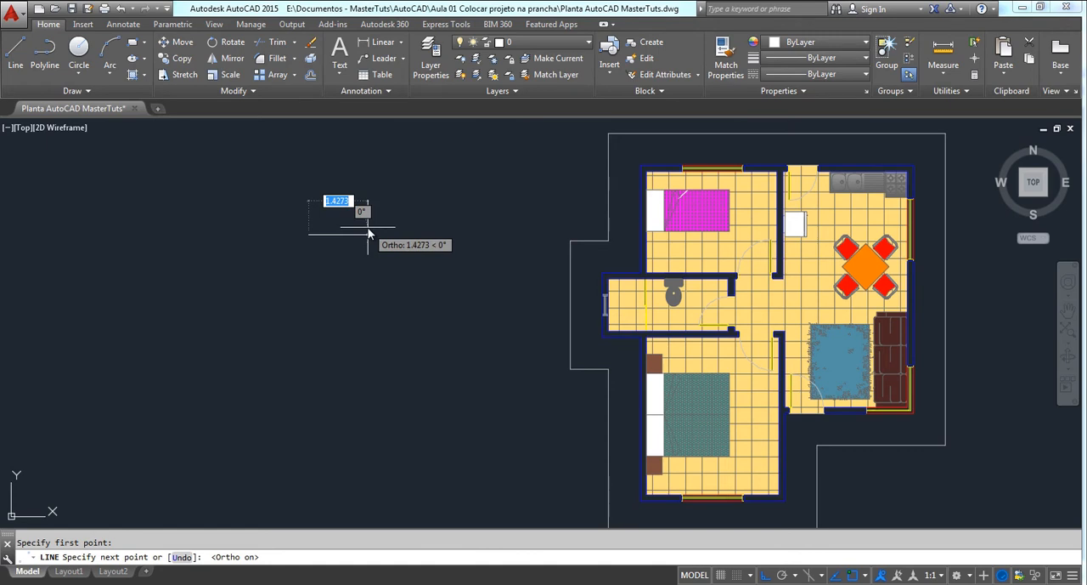
text(1)
key(Return)
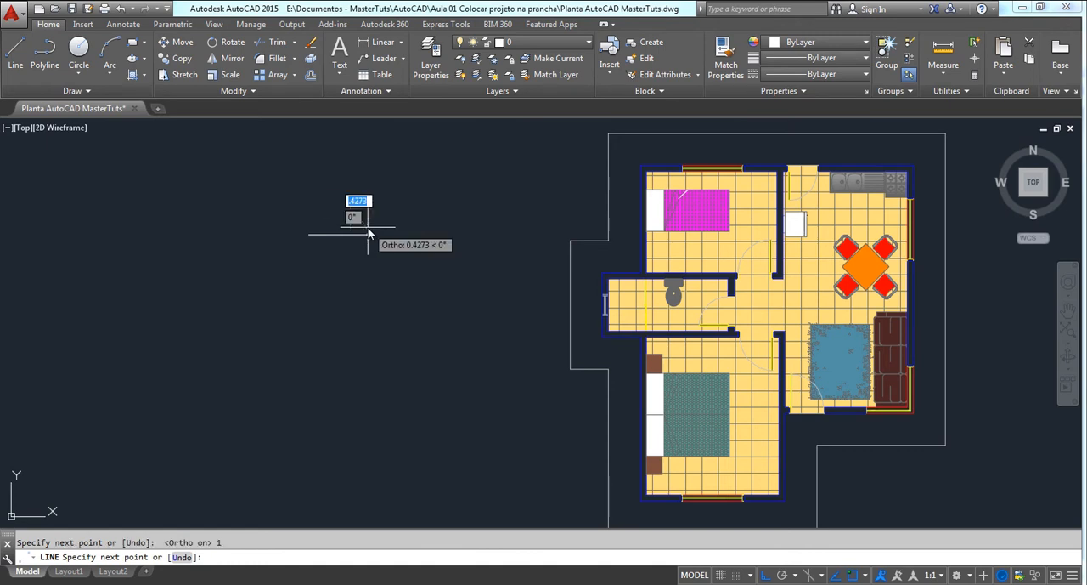
key(Escape)
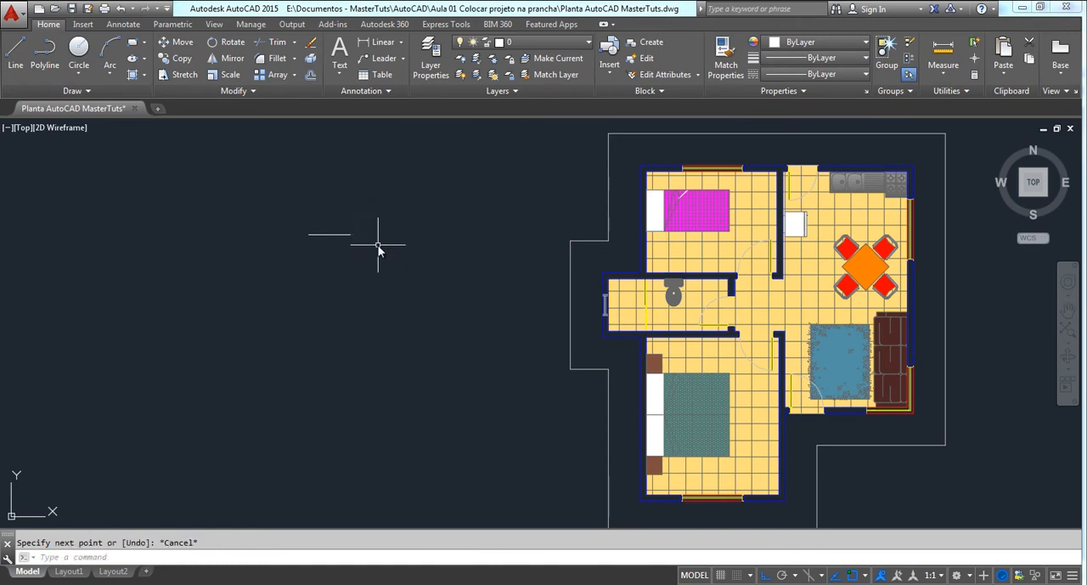
Examine the 1-unit horizontal line up close, selecting it to show its endpoints and midpoint
click(335, 235)
scroll(348, 239, up, 2)
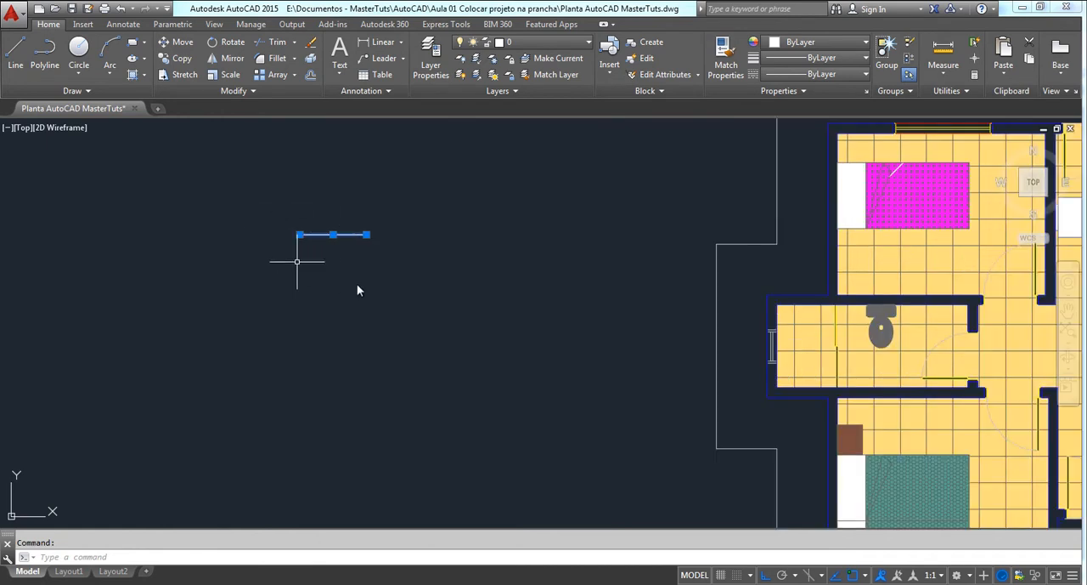
scroll(326, 242, up, 2)
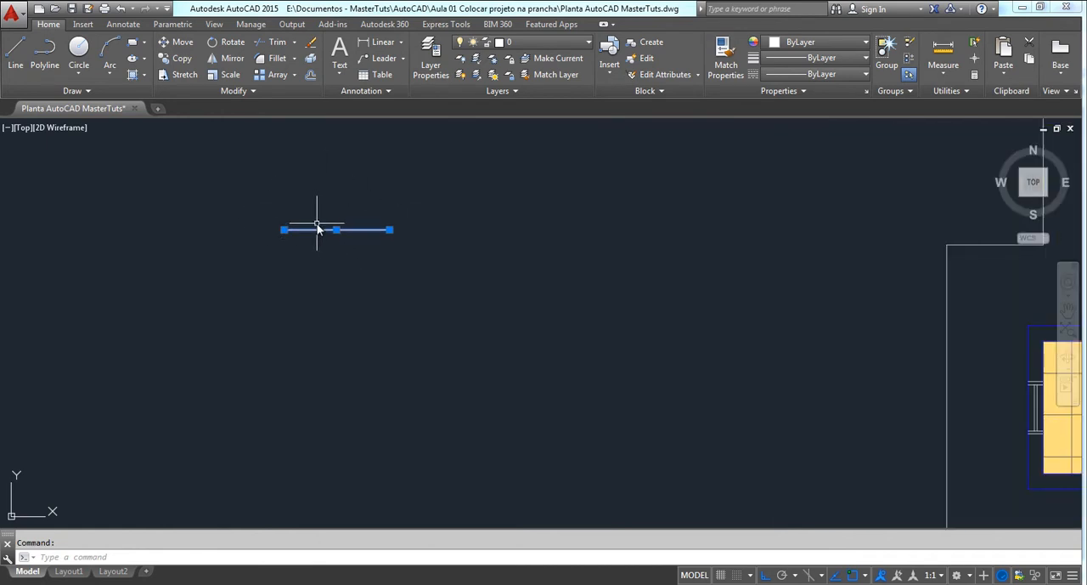
scroll(318, 228, up, 2)
middle_drag(324, 256, 498, 285)
key(Escape)
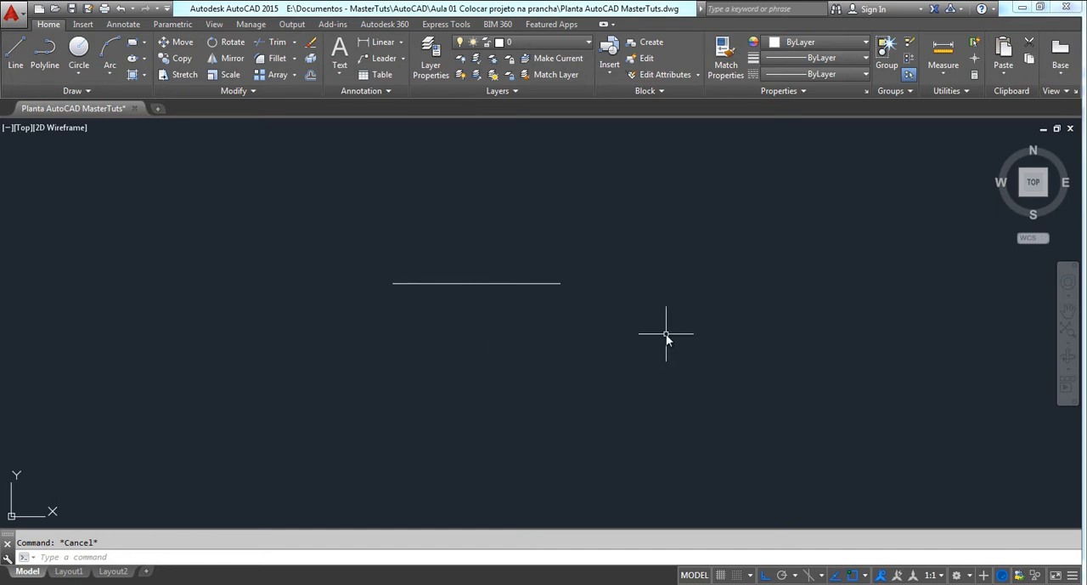
click(557, 284)
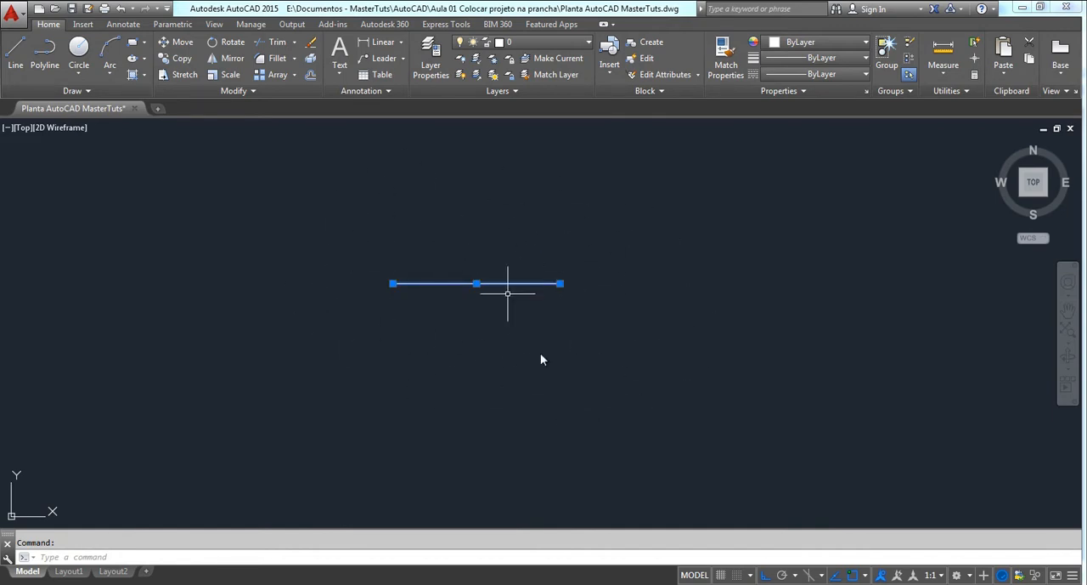
mouse_move(604, 346)
middle_down()
mouse_move(700, 360)
mouse_move(651, 359)
middle_up()
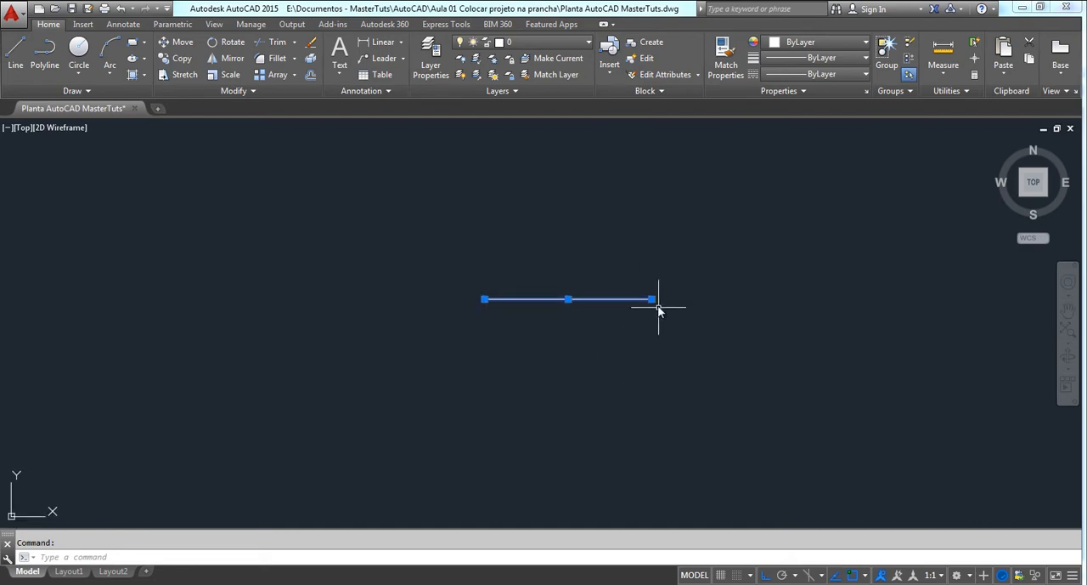
middle_drag(621, 310, 580, 270)
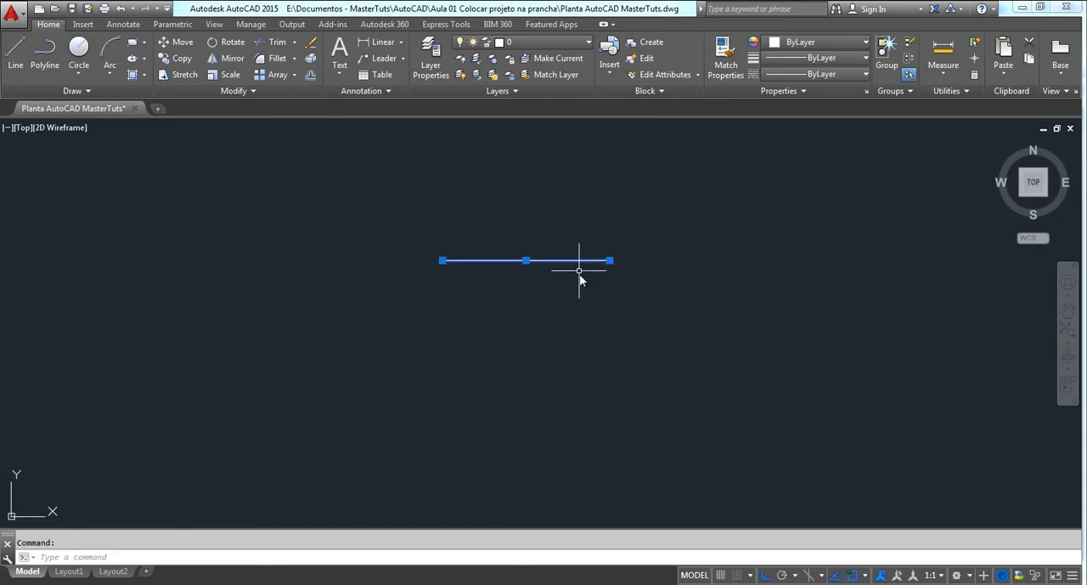
key(Escape)
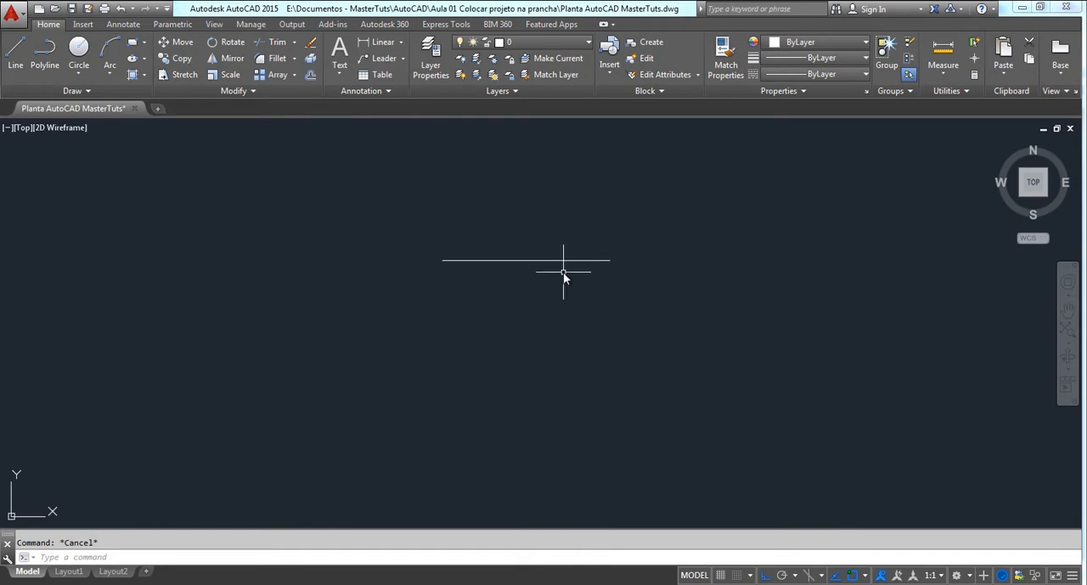
Draw a vertical line 2 units long downward from the east end of the horizontal line
middle_drag(564, 272, 503, 261)
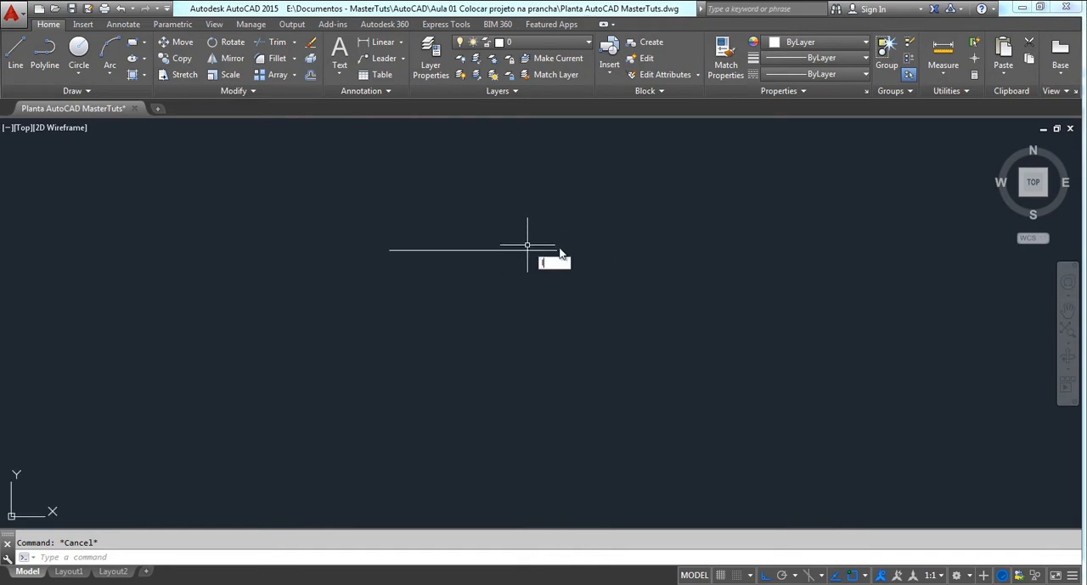
key(Return)
click(557, 250)
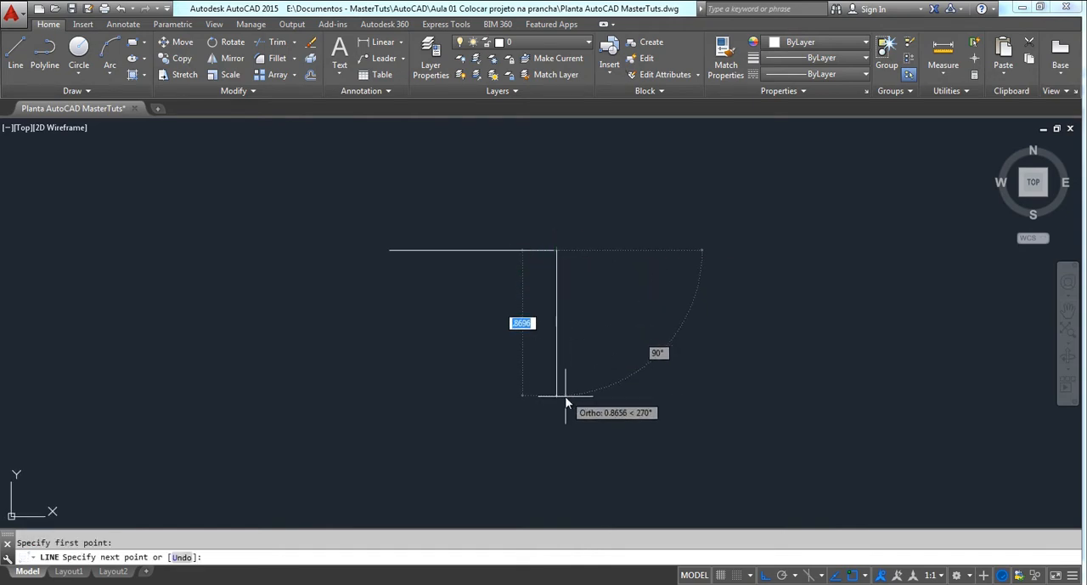
text(2)
key(Return)
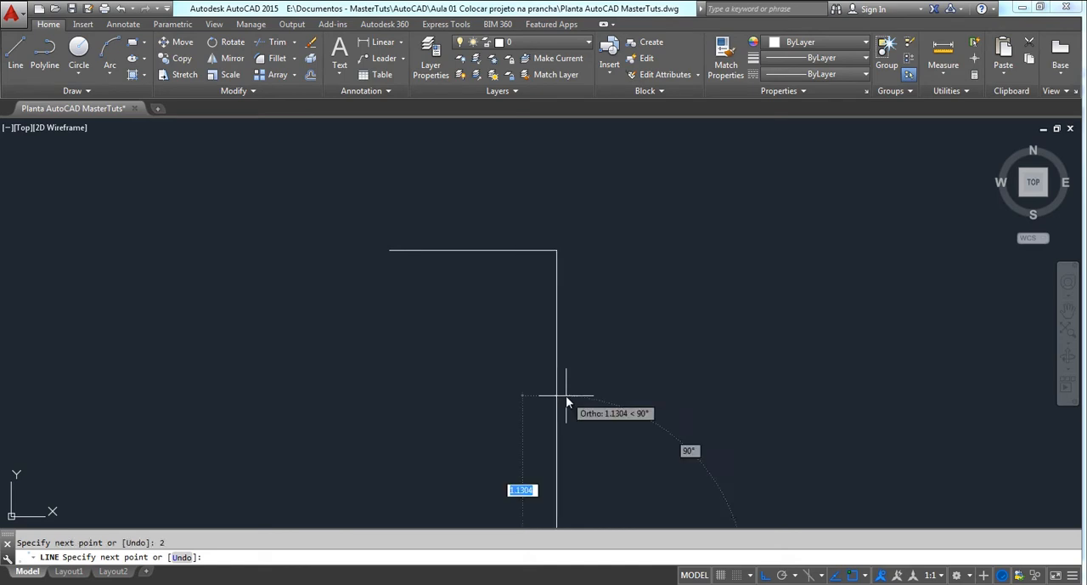
scroll(562, 356, down, 4)
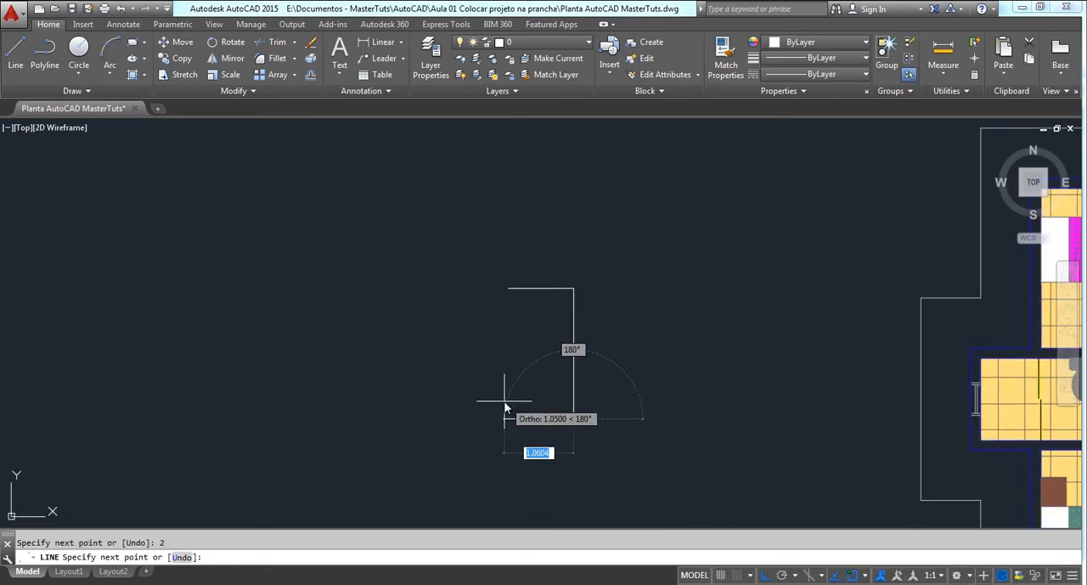
scroll(508, 403, up, 2)
key(Escape)
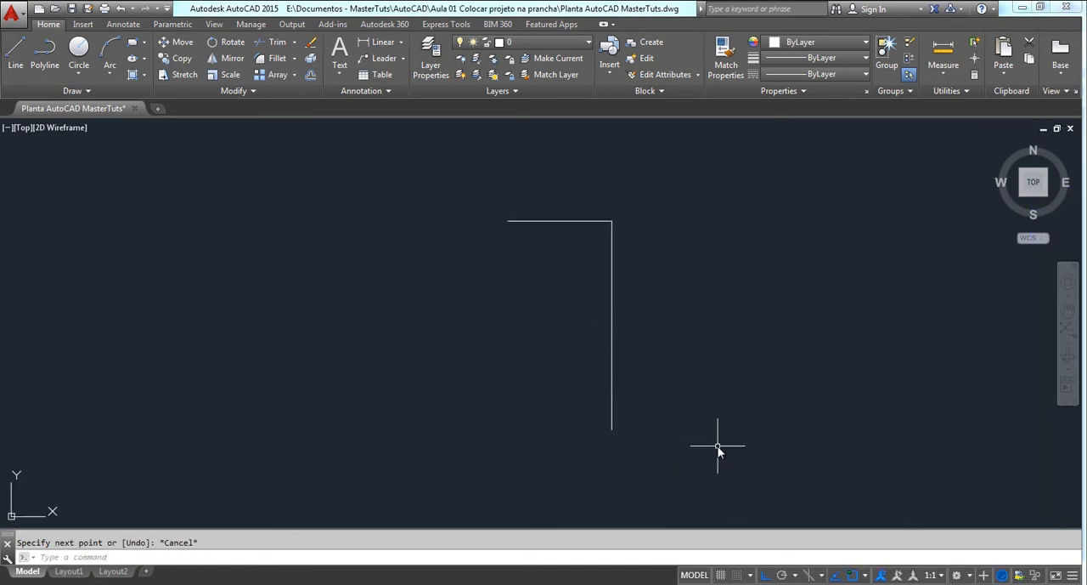
Erase the 2-unit vertical line
middle_drag(648, 331, 598, 345)
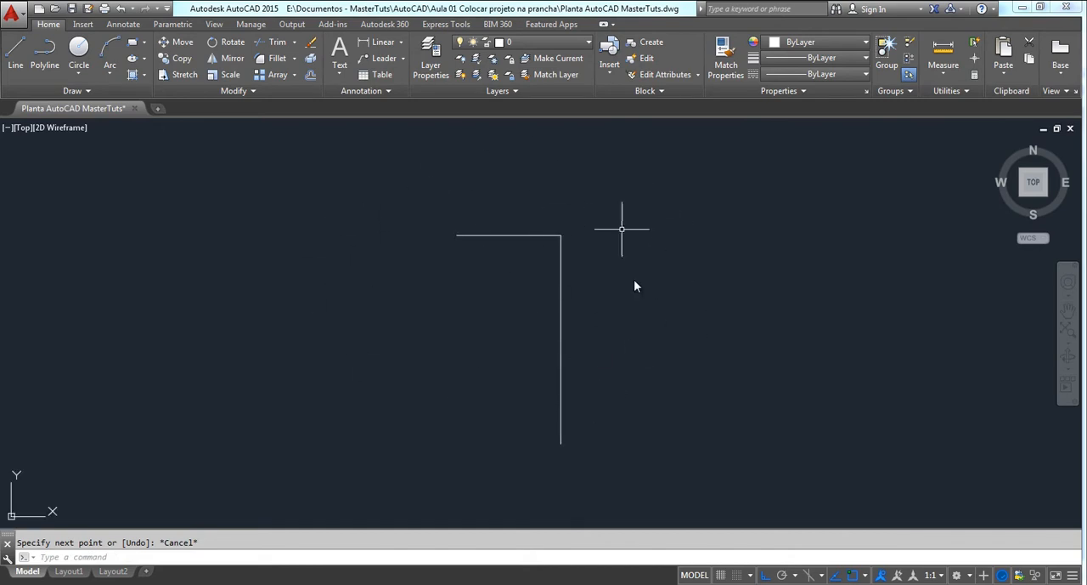
mouse_move(411, 234)
middle_down()
mouse_move(404, 223)
mouse_move(347, 270)
mouse_move(413, 225)
mouse_move(402, 238)
middle_up()
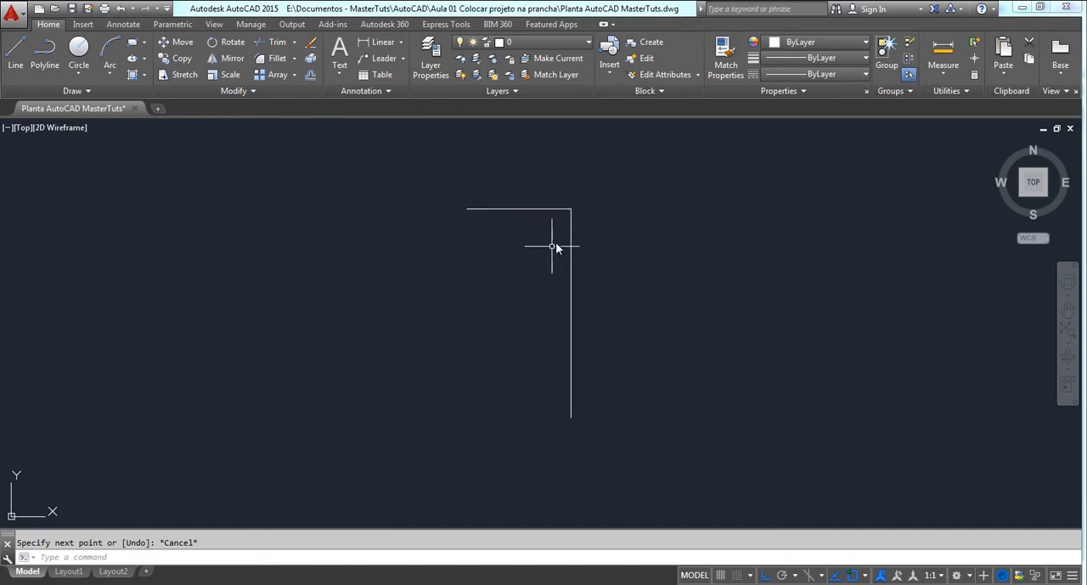
middle_drag(566, 244, 568, 246)
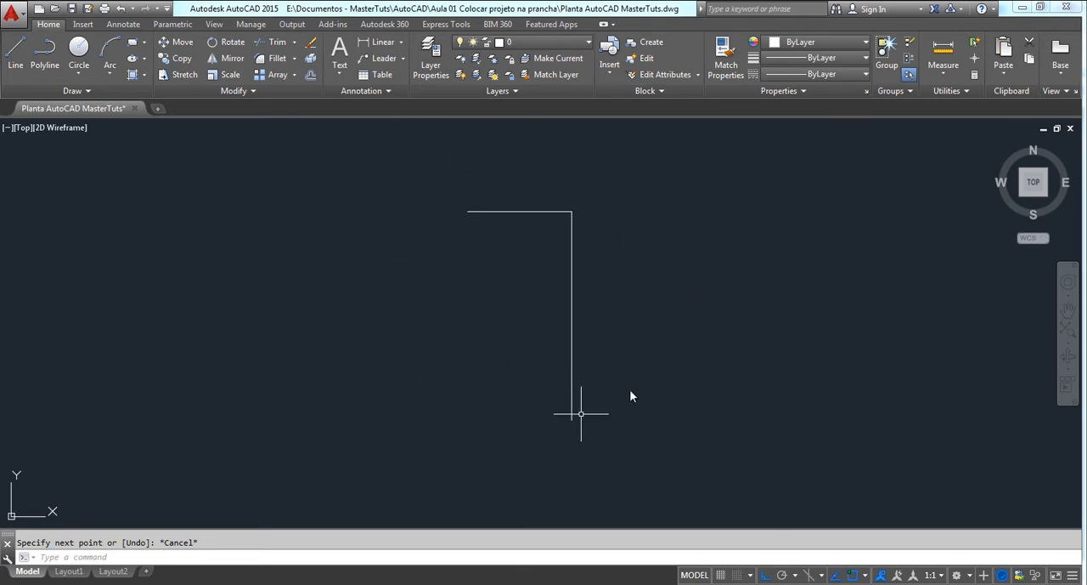
middle_drag(559, 290, 468, 297)
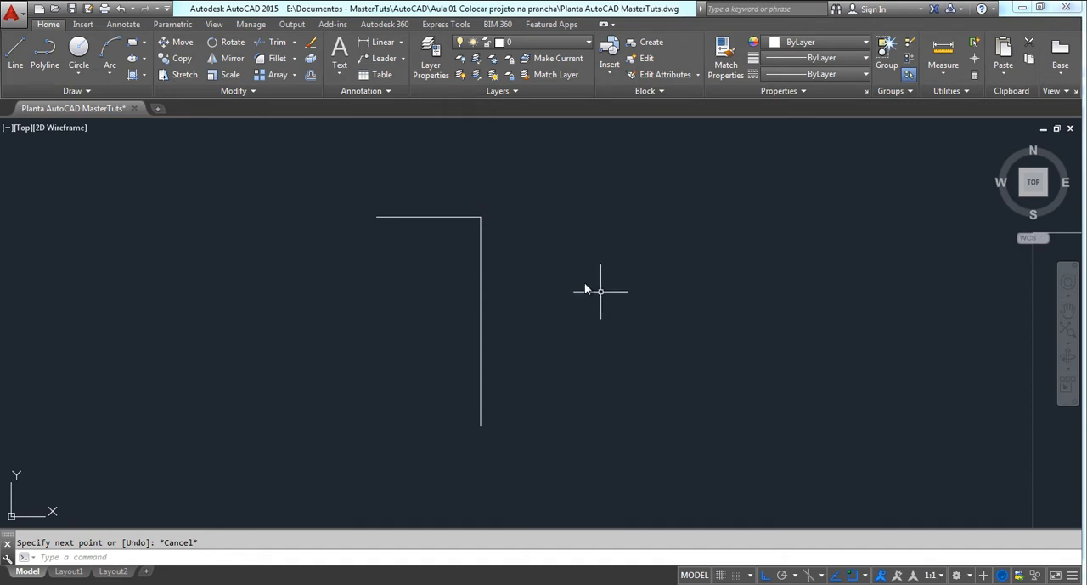
click(544, 271)
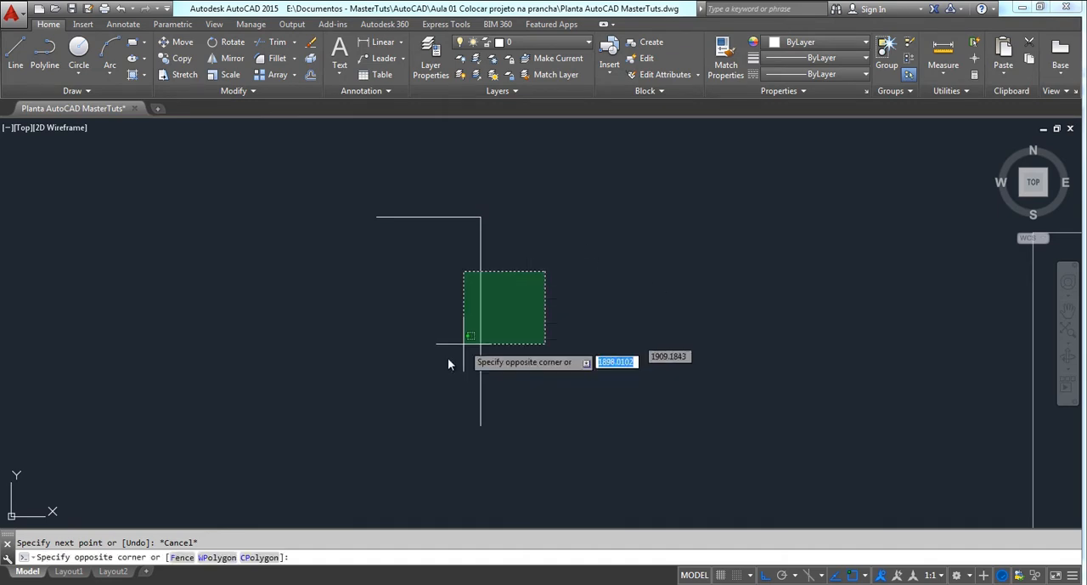
click(440, 365)
key(Delete)
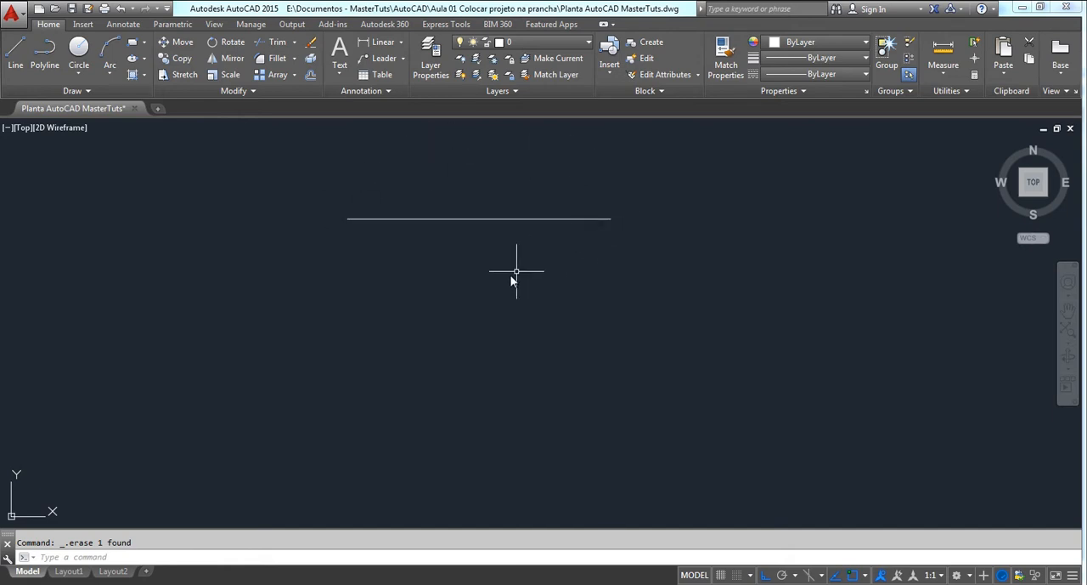
Erase the remaining 1-unit horizontal line
middle_drag(519, 327, 527, 372)
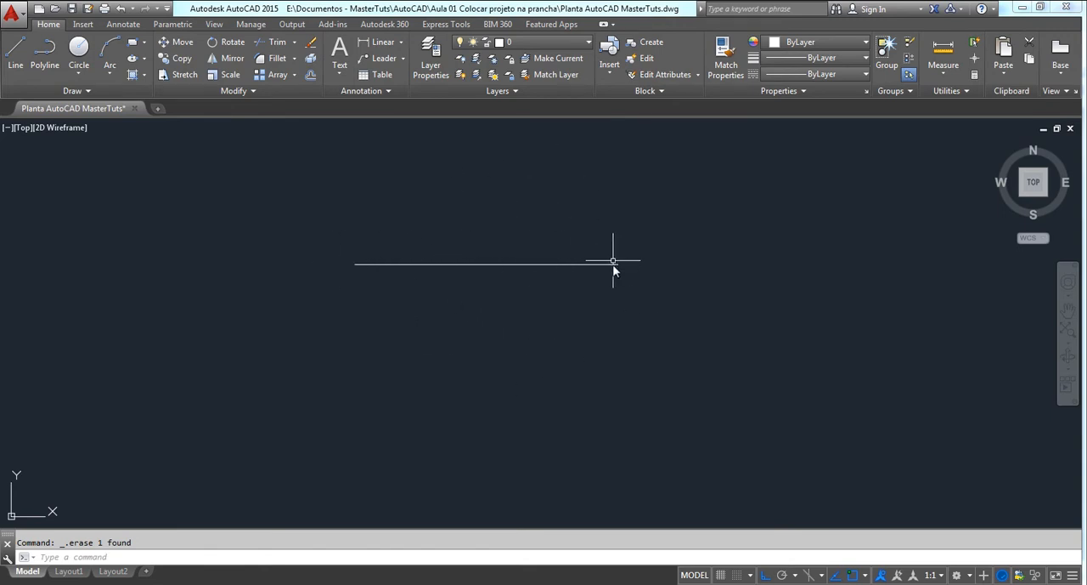
scroll(562, 323, down, 2)
middle_drag(546, 323, 349, 274)
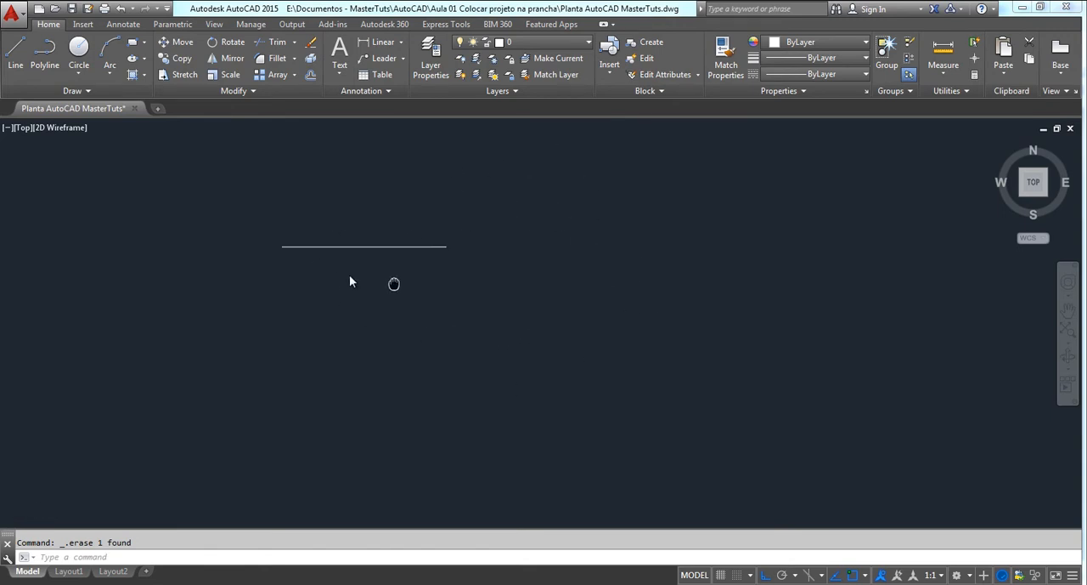
scroll(395, 287, down, 2)
click(430, 236)
click(329, 311)
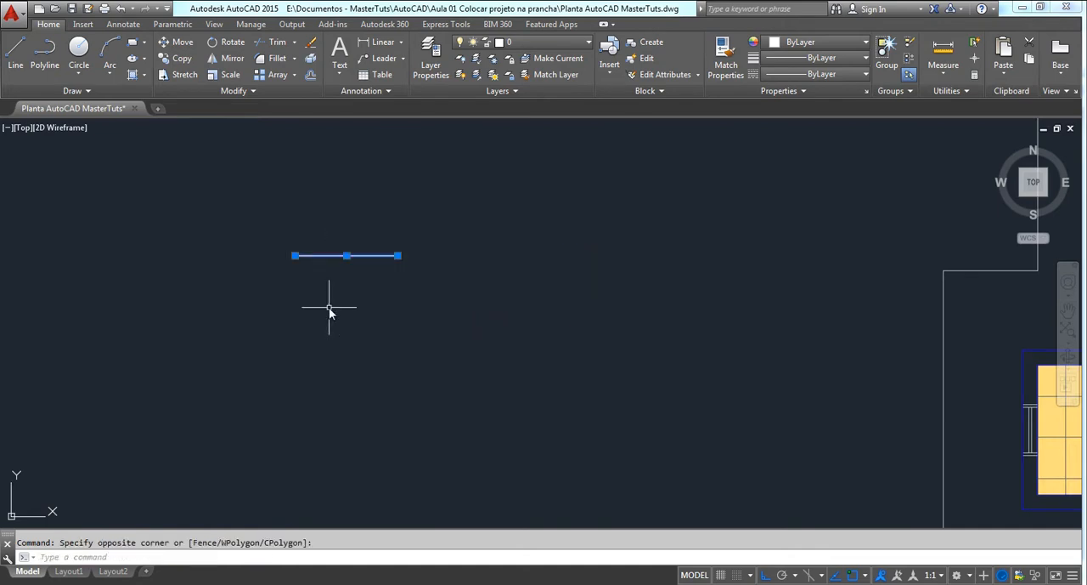
key(Delete)
Examine the complete house floor plan, including the upper bedroom and the kitchen area
scroll(611, 281, down, 3)
middle_drag(611, 281, 302, 239)
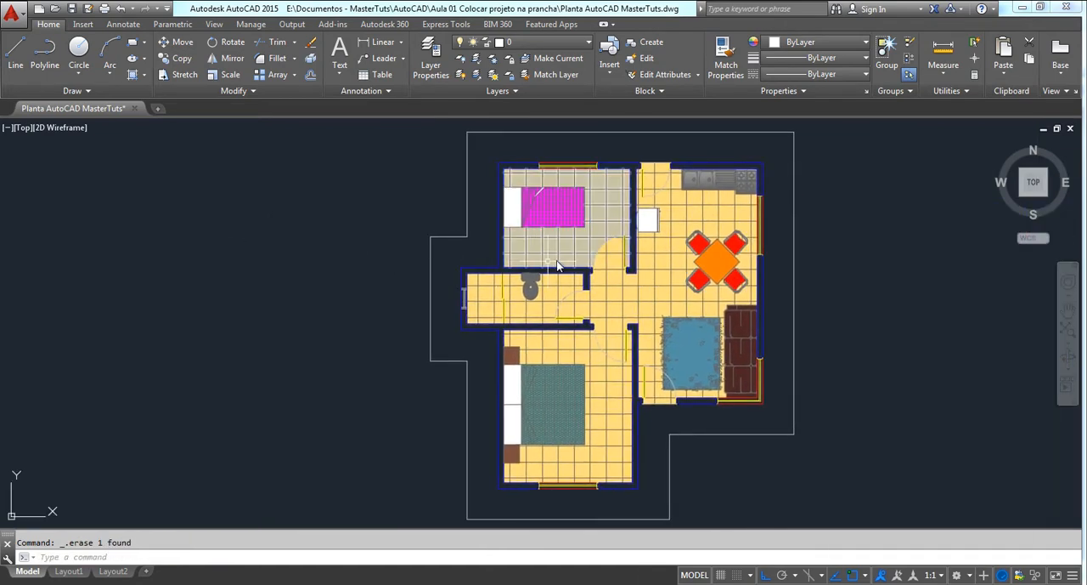
mouse_move(535, 259)
middle_down()
mouse_move(455, 250)
mouse_move(440, 207)
middle_up()
scroll(486, 255, down, 2)
scroll(511, 224, up, 2)
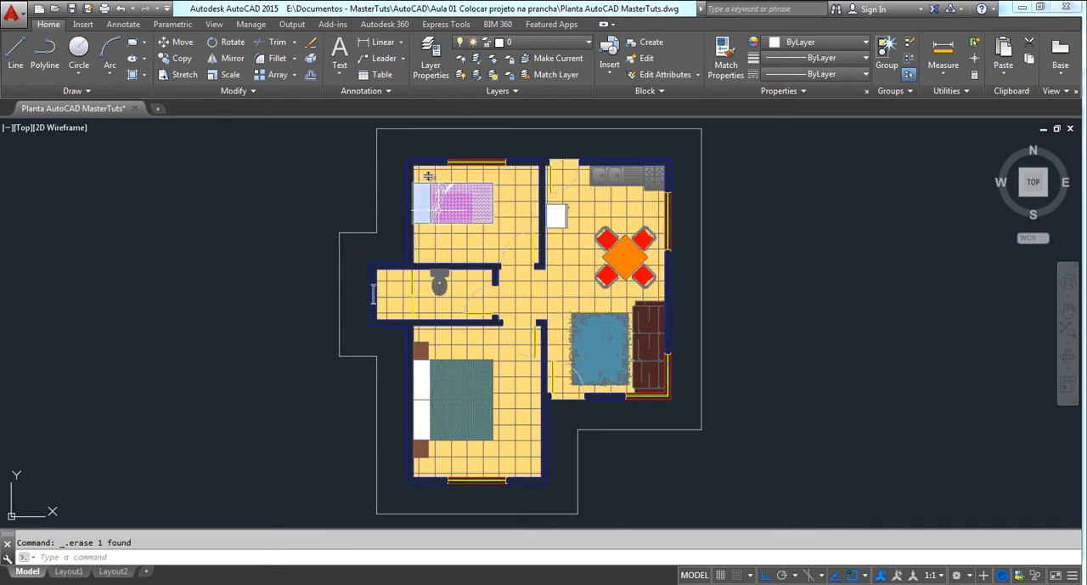
scroll(544, 162, up, 2)
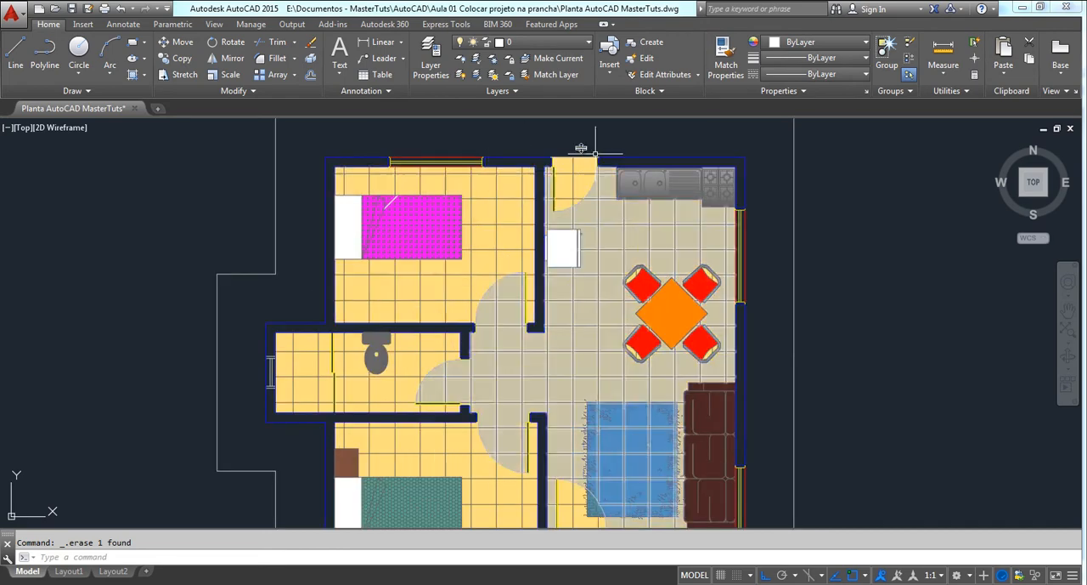
scroll(595, 272, down, 2)
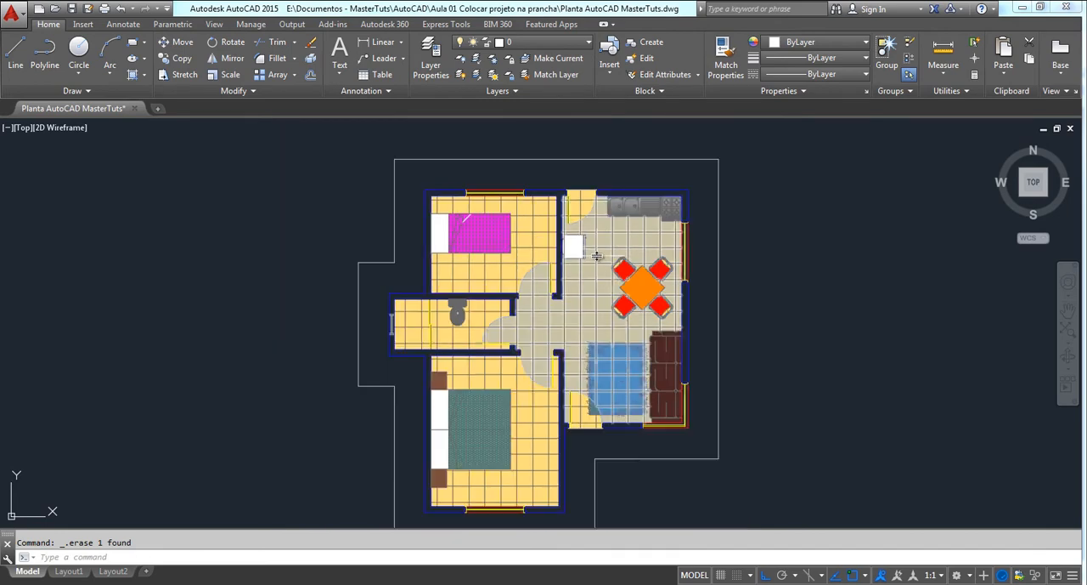
middle_drag(616, 234, 625, 213)
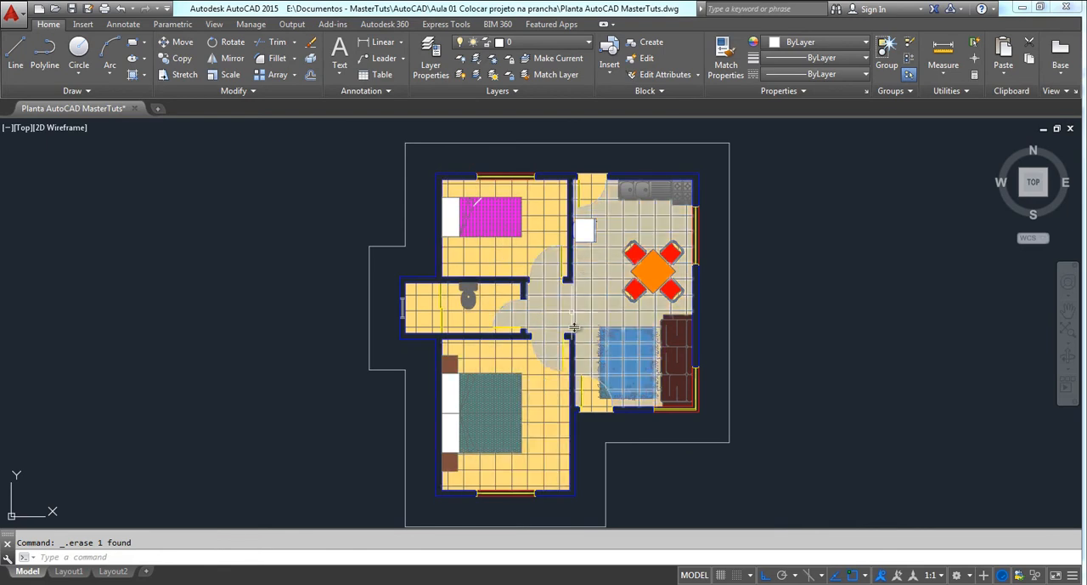
Draw a rectangle 0.21 units wide and 0.297 units high in the empty area southwest of the floor plan
mouse_move(507, 309)
middle_down()
mouse_move(508, 291)
mouse_move(497, 292)
middle_up()
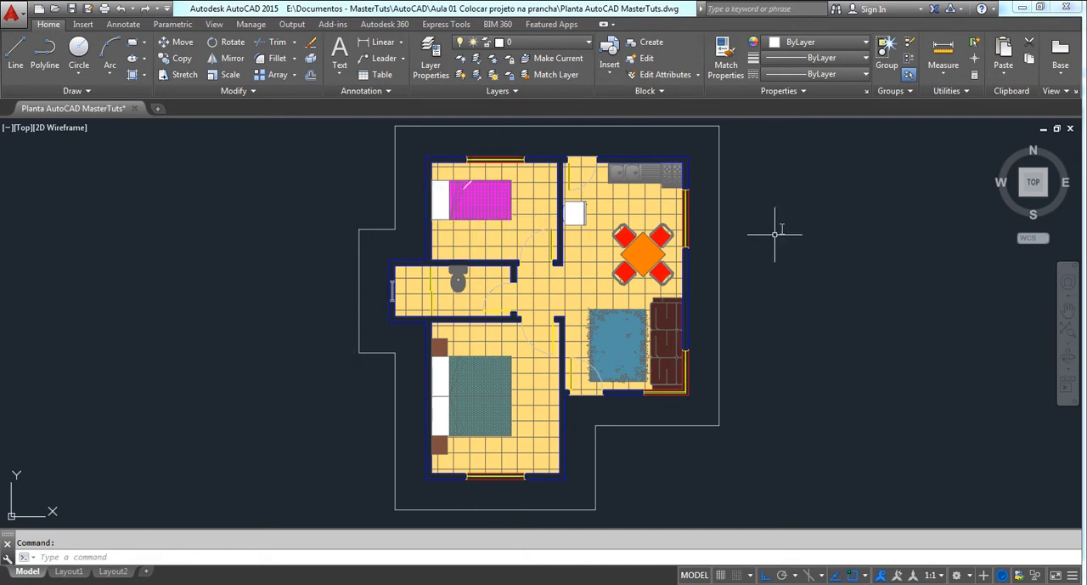
middle_drag(804, 294, 971, 193)
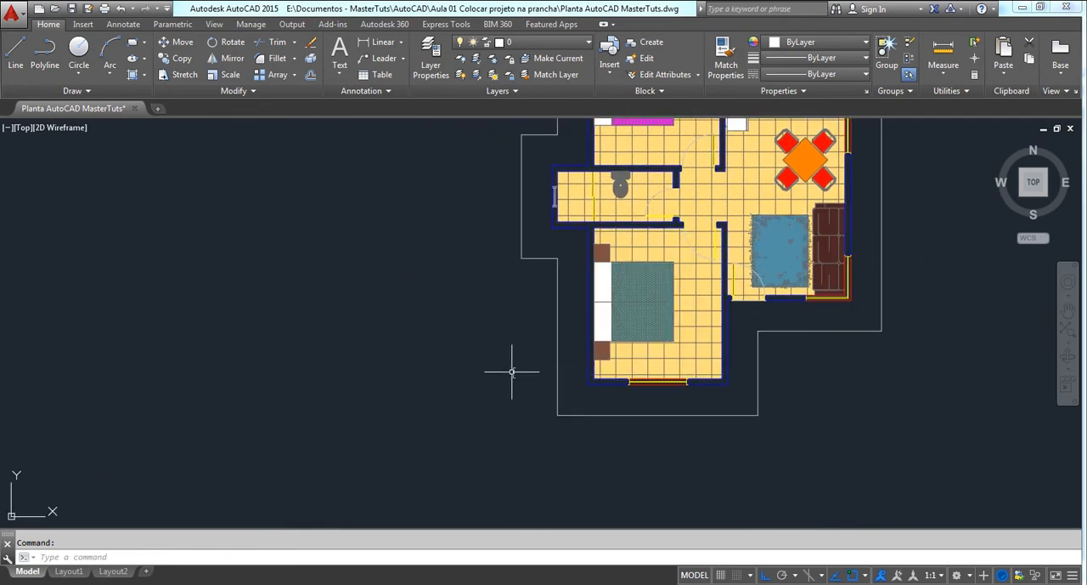
text(c)
key(Return)
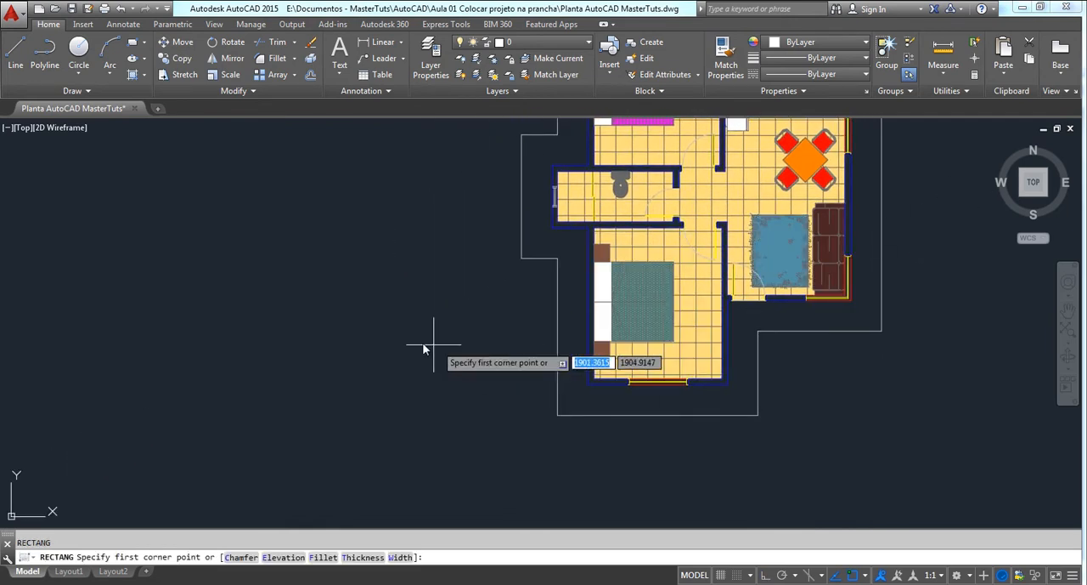
click(440, 346)
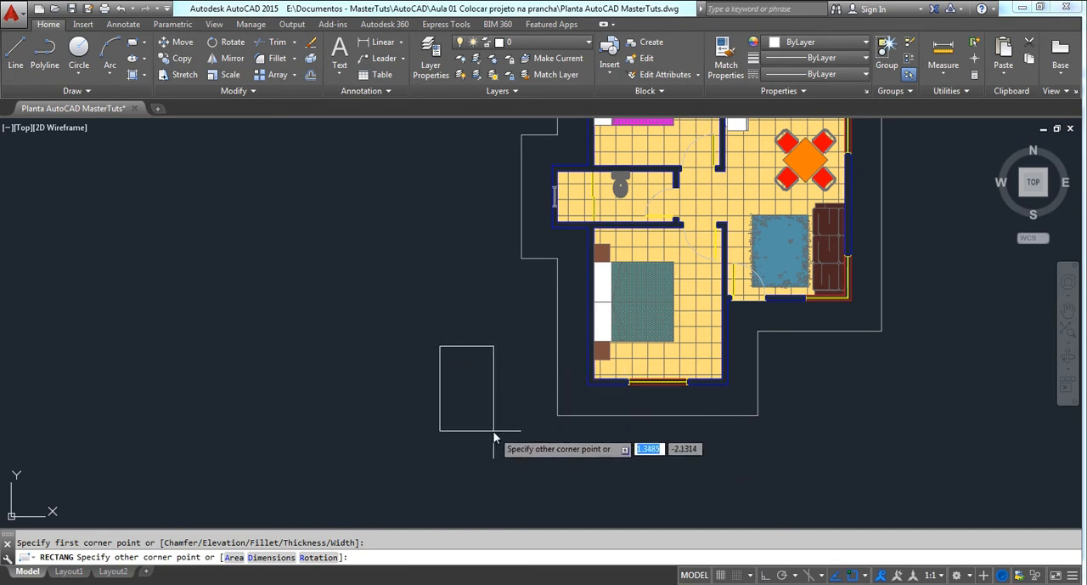
text(@)
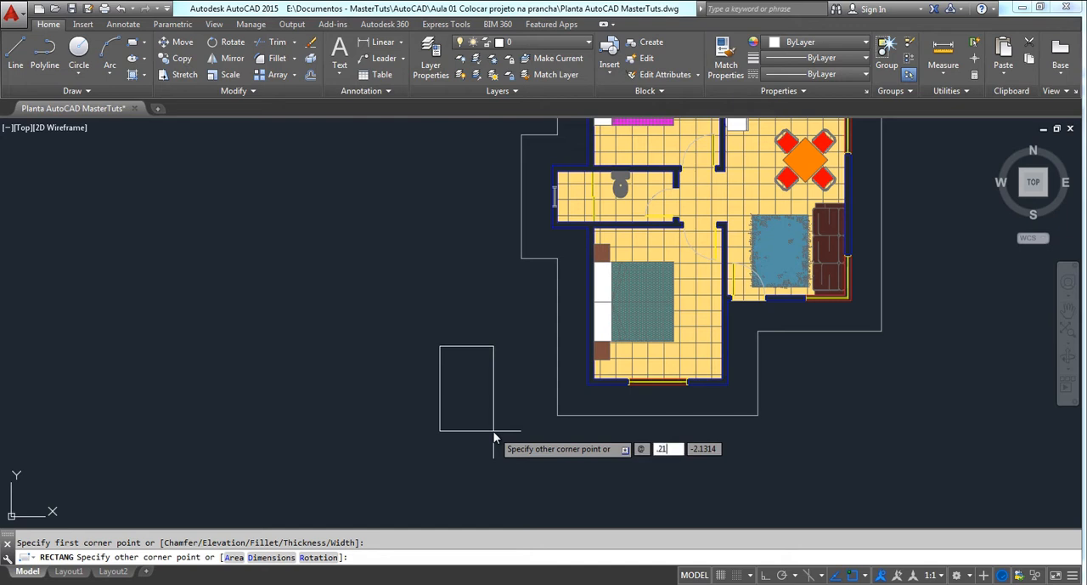
key(Tab)
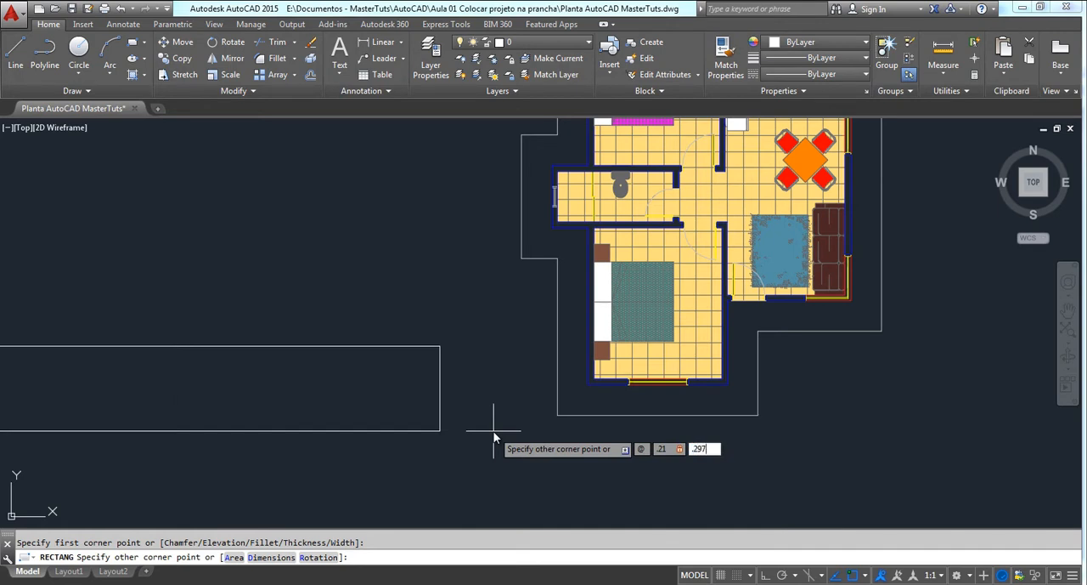
key(Return)
middle_drag(494, 431, 437, 535)
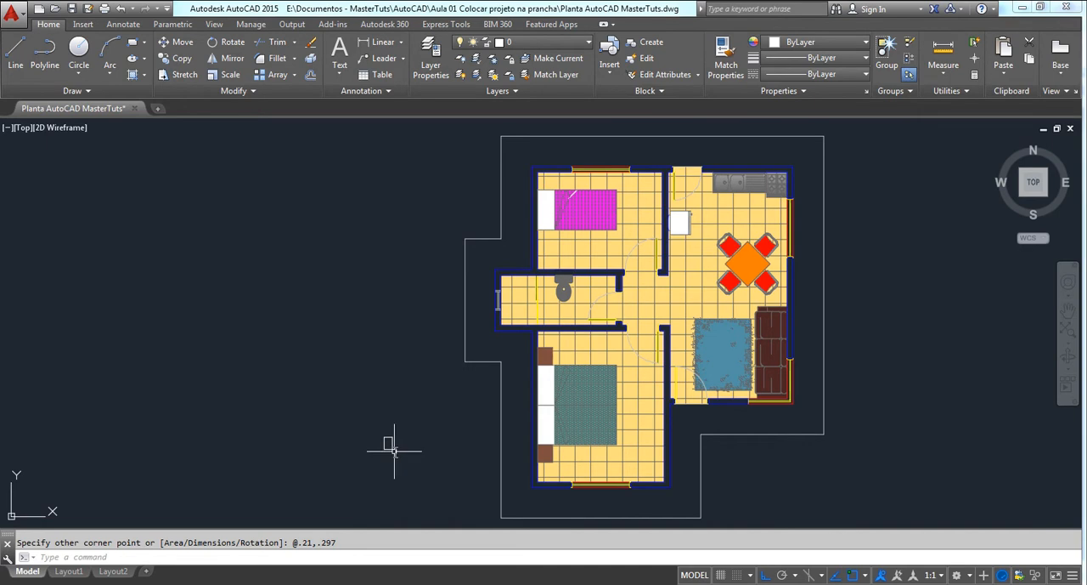
Scale the small sheet rectangle by a factor of 50 from its lower-left corner
scroll(394, 435, down, 2)
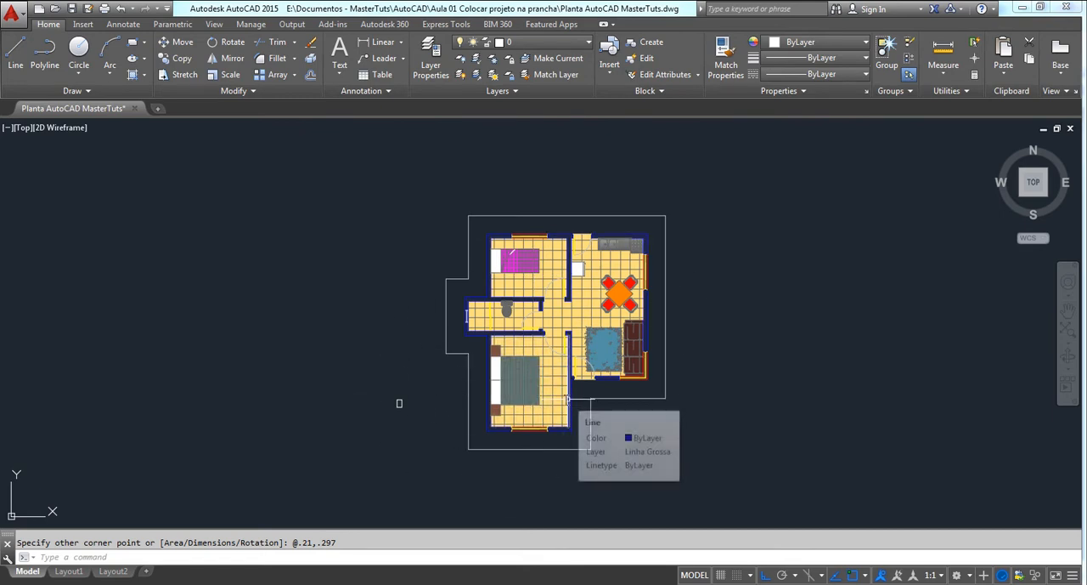
click(417, 379)
click(378, 429)
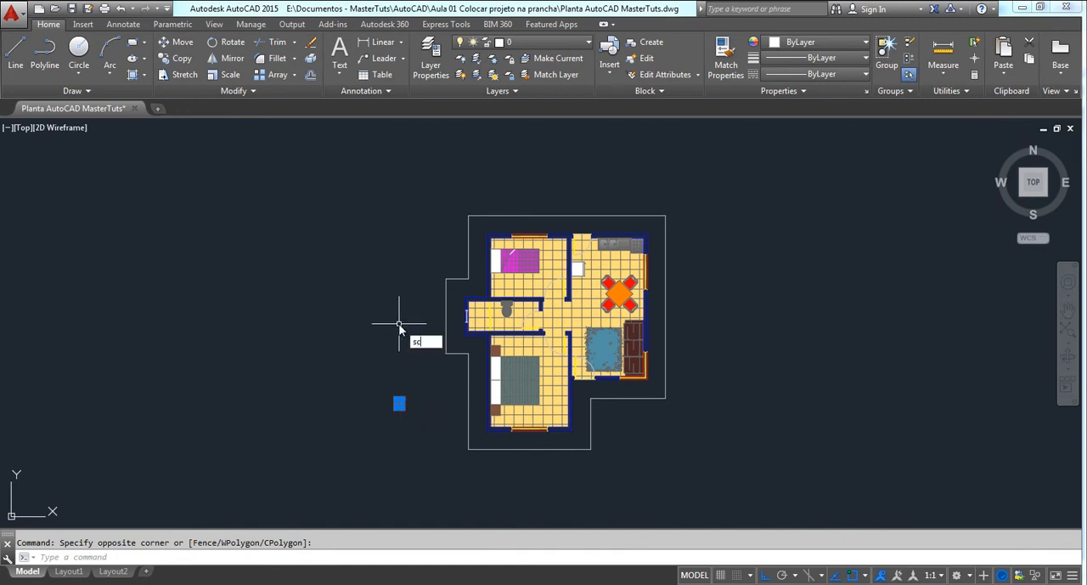
key(Return)
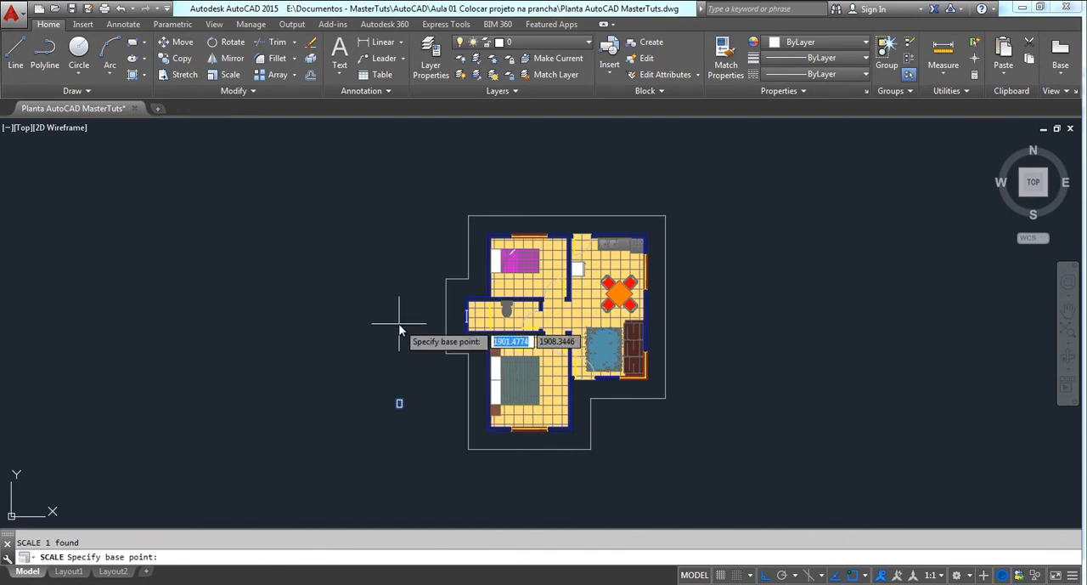
click(397, 407)
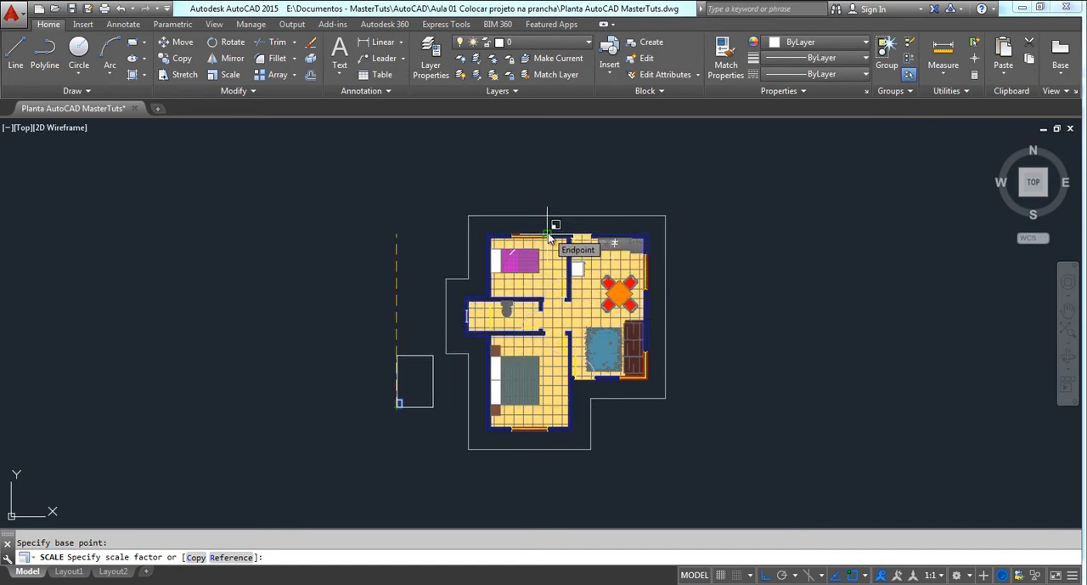
text(50)
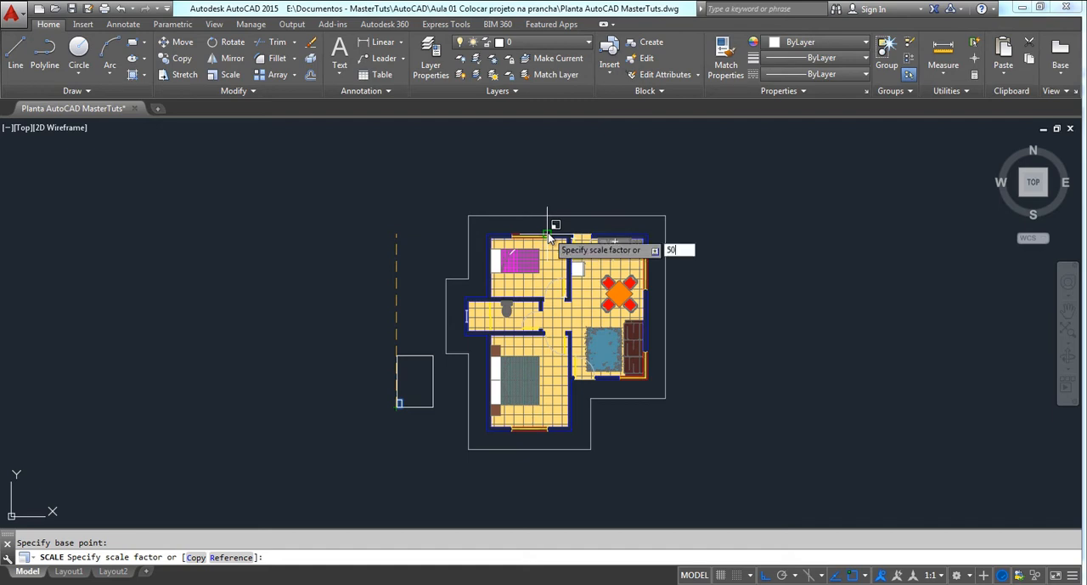
key(Return)
scroll(497, 378, down, 2)
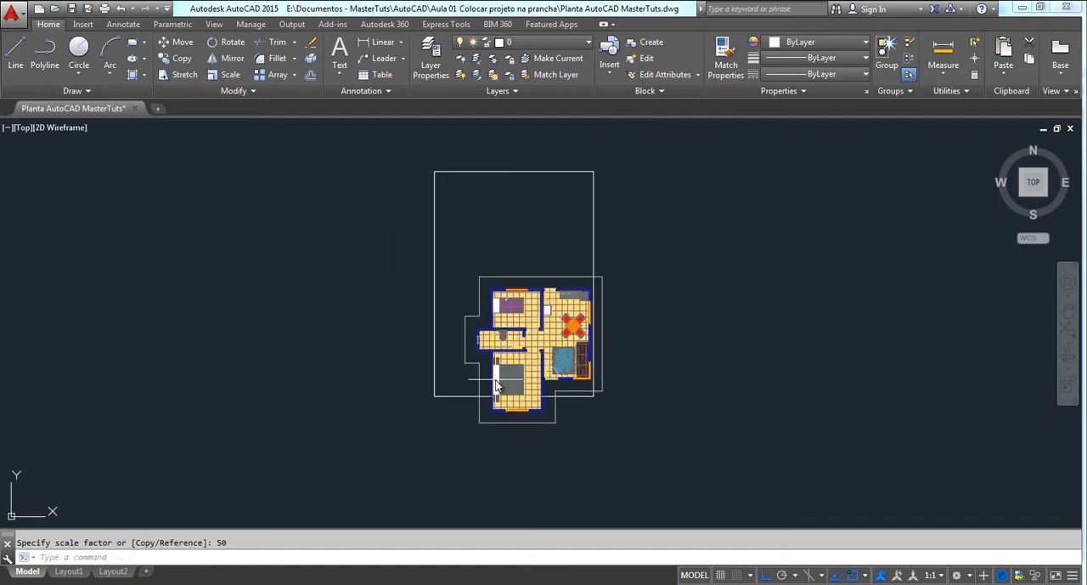
Move the enlarged sheet rectangle freely, with Ortho off, so that it frames the whole floor plan
click(633, 165)
click(516, 195)
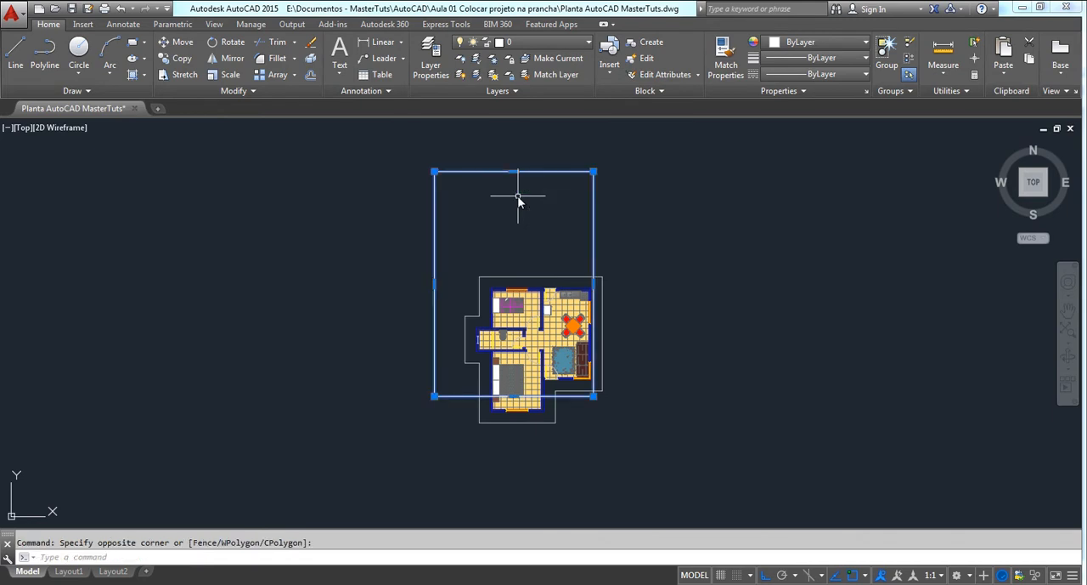
text(m)
key(Return)
click(645, 235)
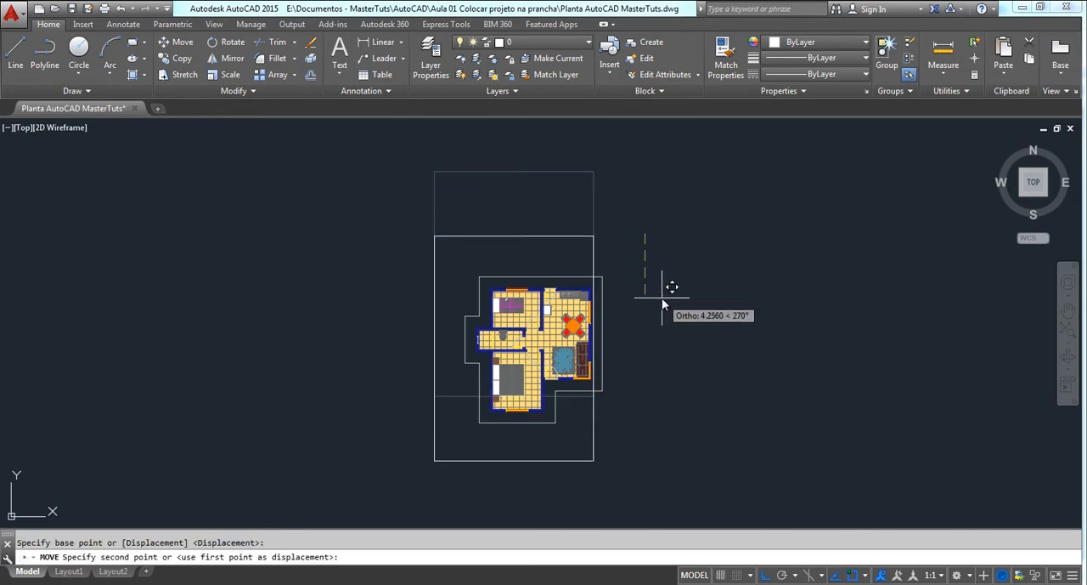
key(F8)
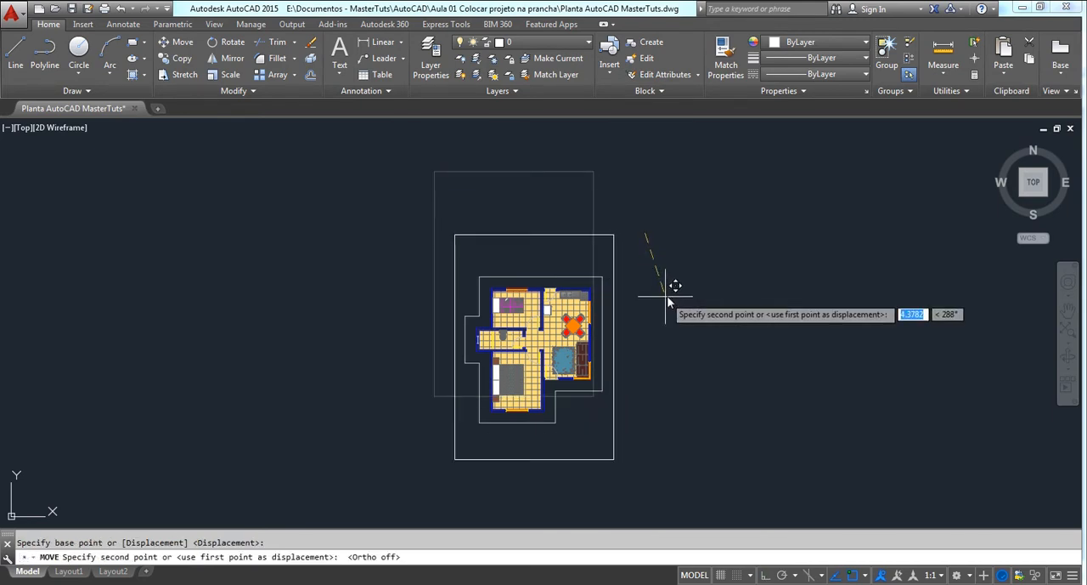
click(668, 298)
scroll(655, 317, up, 4)
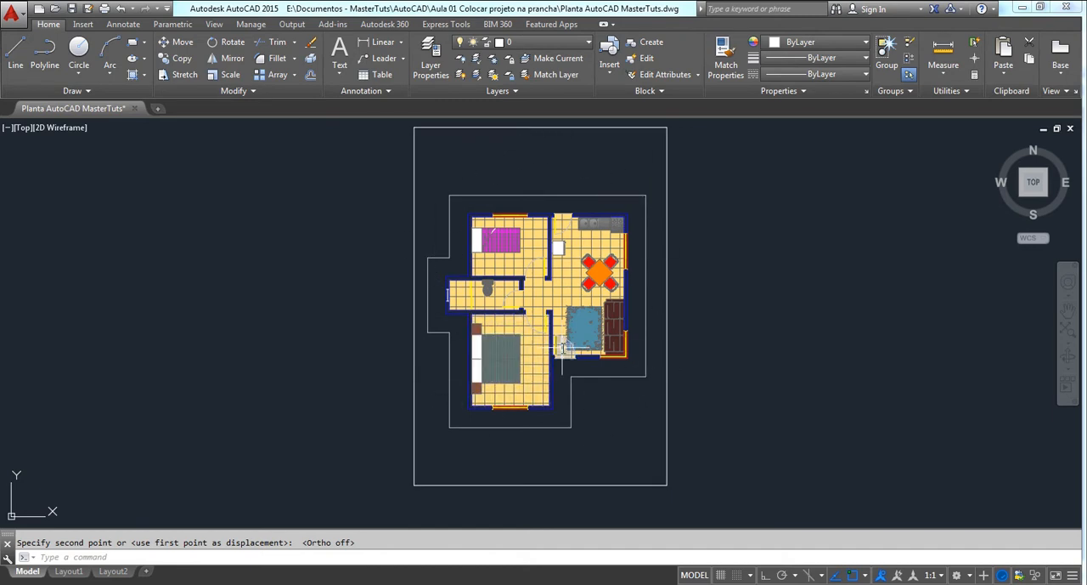
Undo the move and the scaling of the sheet rectangle
key(ctrl+z)
key(ctrl+z)
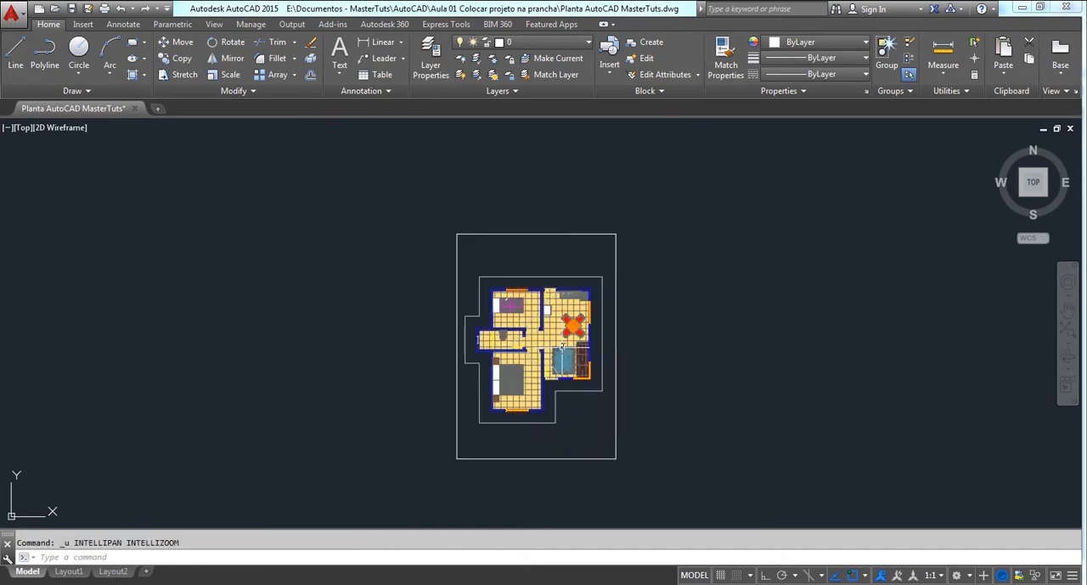
key(ctrl+z)
key(ctrl+z)
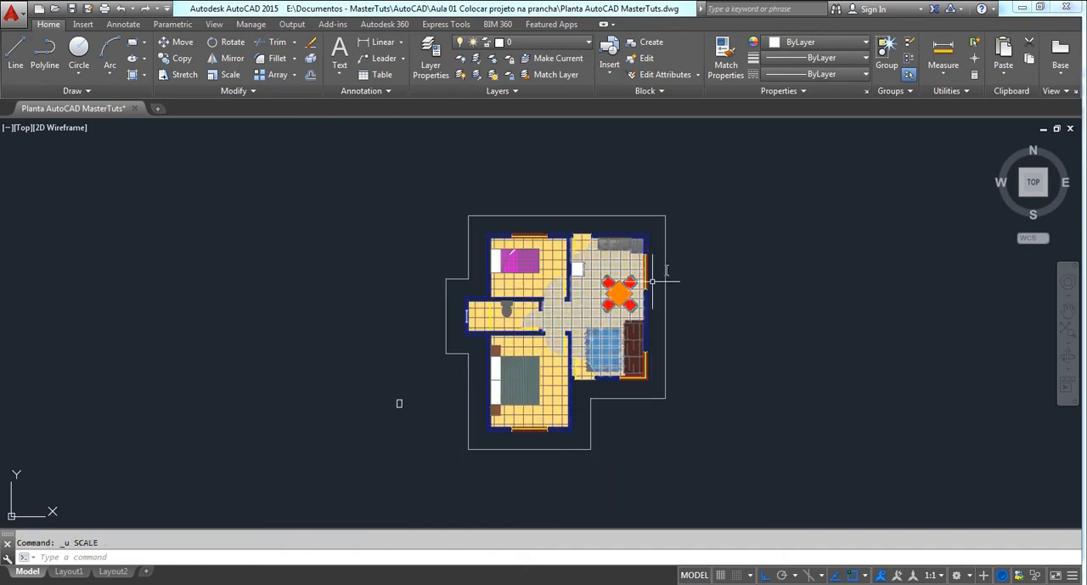
Scale the entire floor plan, including its outer outline, by a factor of 1/50
click(713, 176)
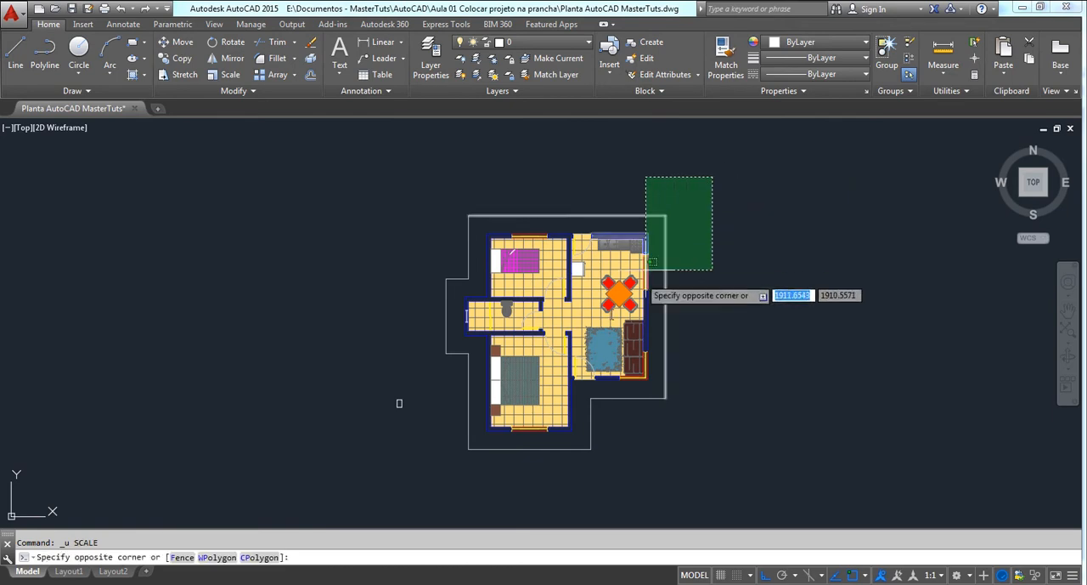
click(436, 482)
text(SC)
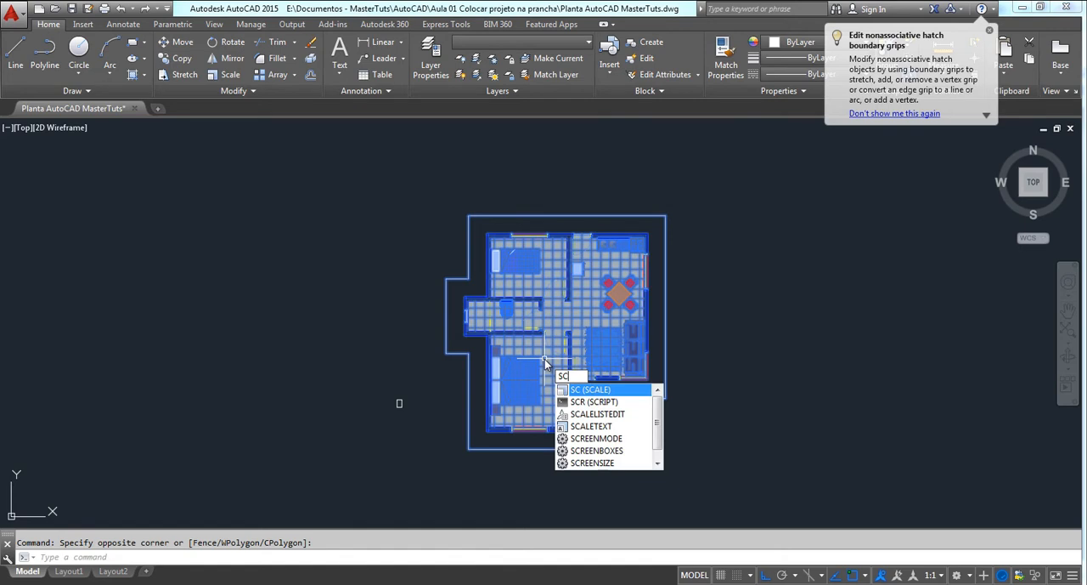
key(Return)
click(538, 381)
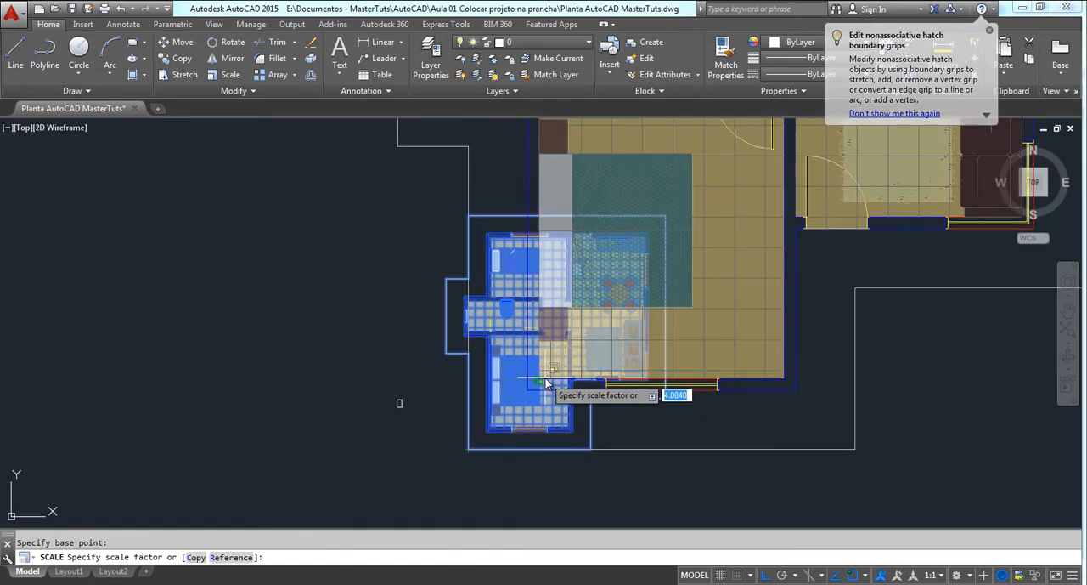
text(1/)
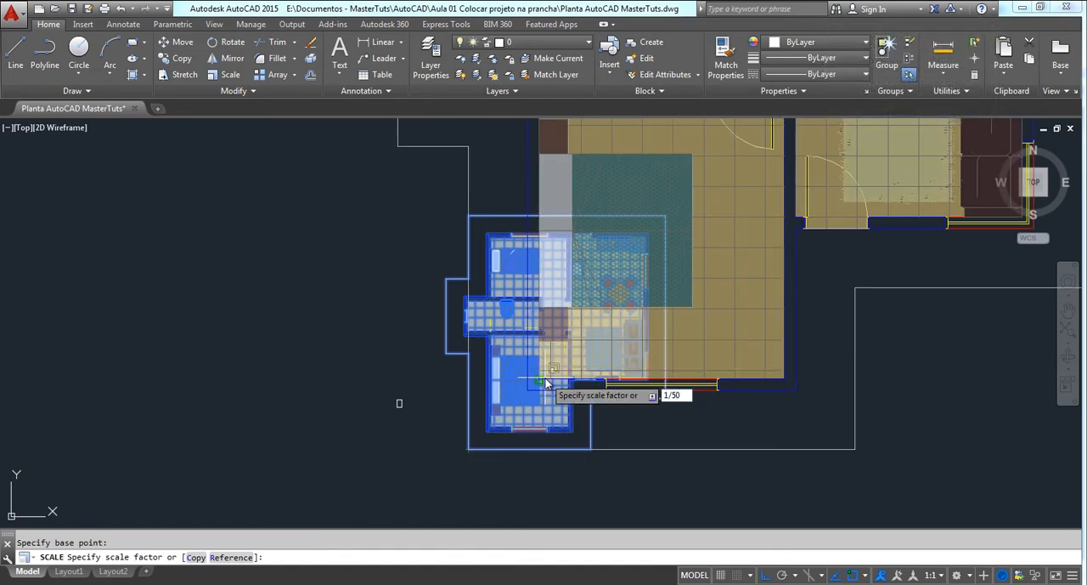
text(50)
key(Return)
Move the reduced floor plan, with Ortho off, inside the small sheet rectangle
click(507, 432)
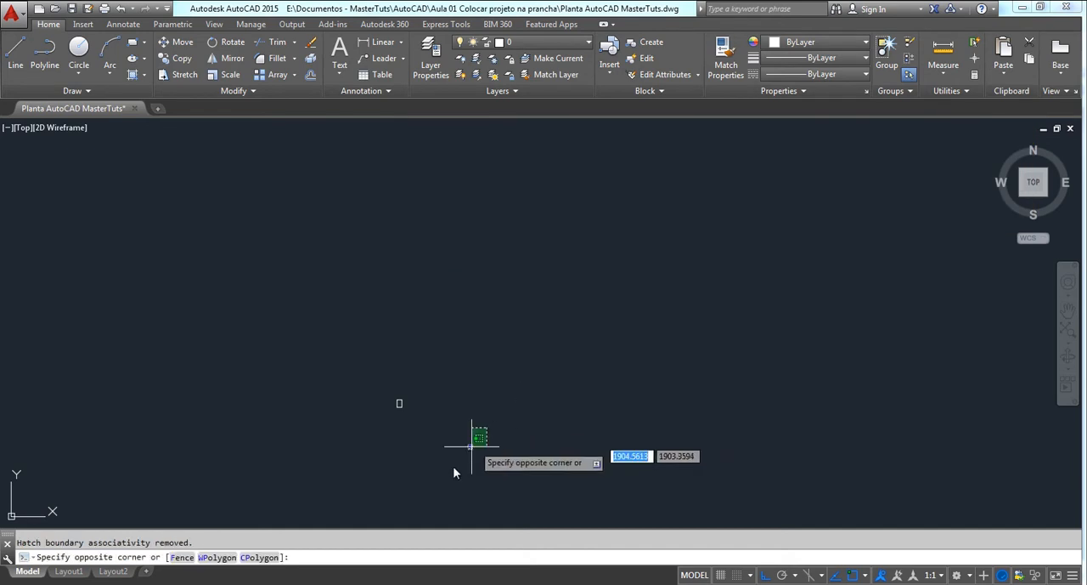
scroll(468, 446, up, 4)
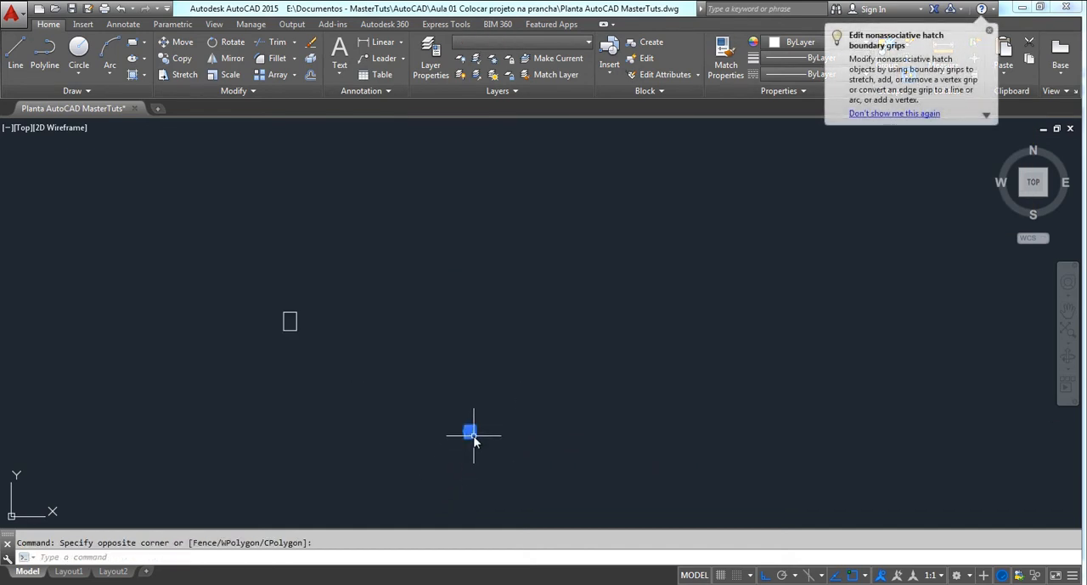
text(m)
key(Return)
click(470, 432)
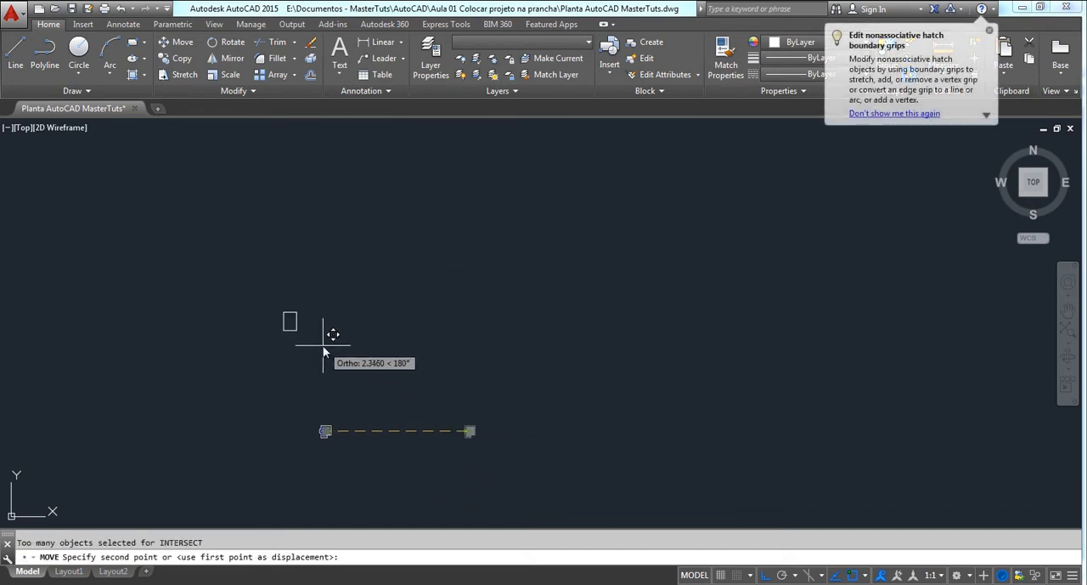
key(F8)
scroll(262, 291, up, 8)
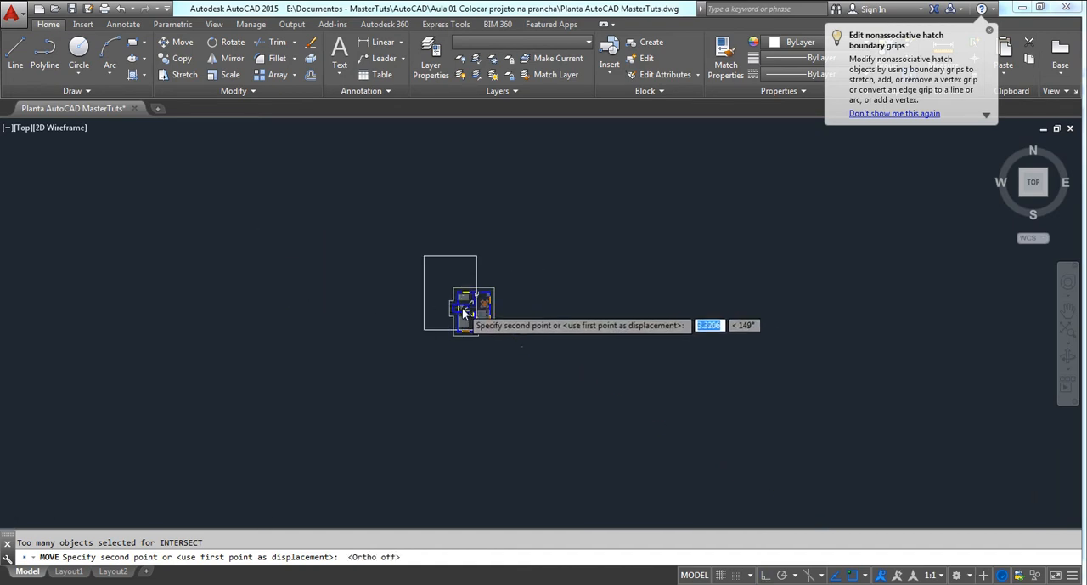
click(415, 273)
key(Escape)
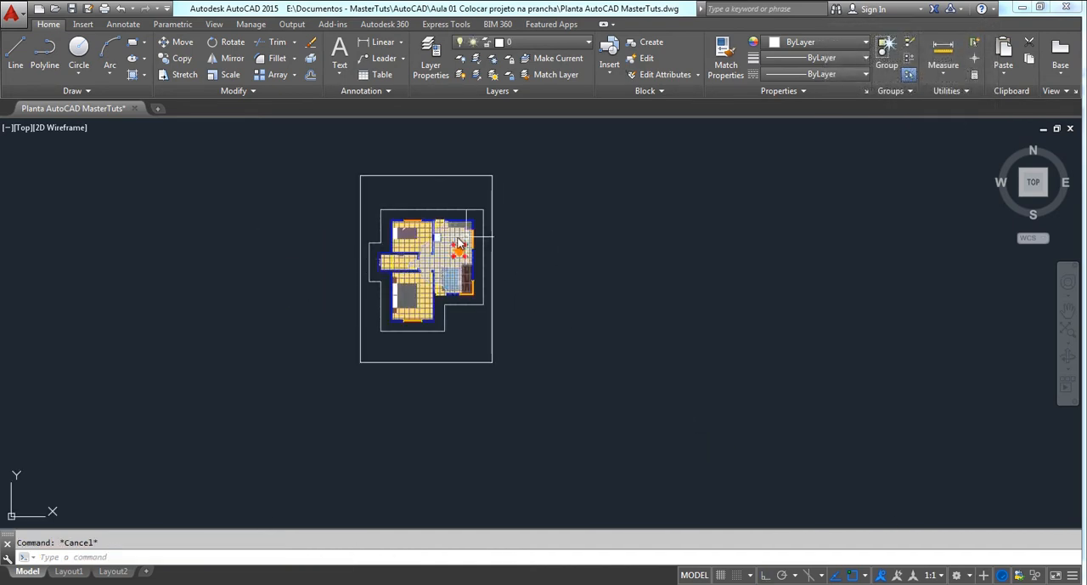
Examine the reduced floor plan inside the sheet rectangle from far out and close up
scroll(481, 263, down, 2)
scroll(481, 263, down, 4)
middle_drag(515, 269, 445, 316)
scroll(444, 317, down, 7)
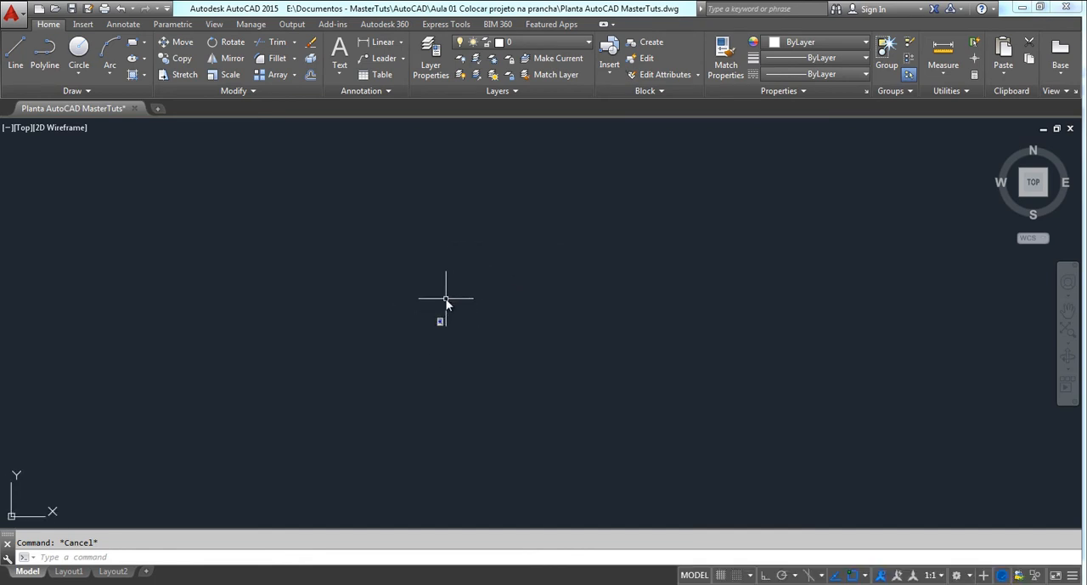
scroll(446, 301, up, 4)
scroll(429, 335, up, 6)
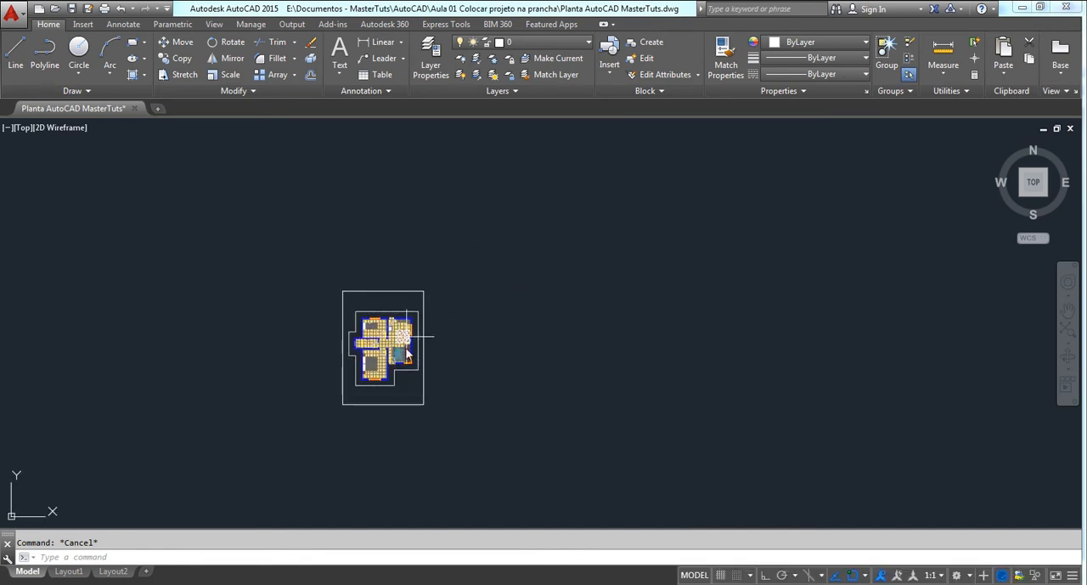
scroll(425, 345, down, 2)
scroll(412, 297, down, 5)
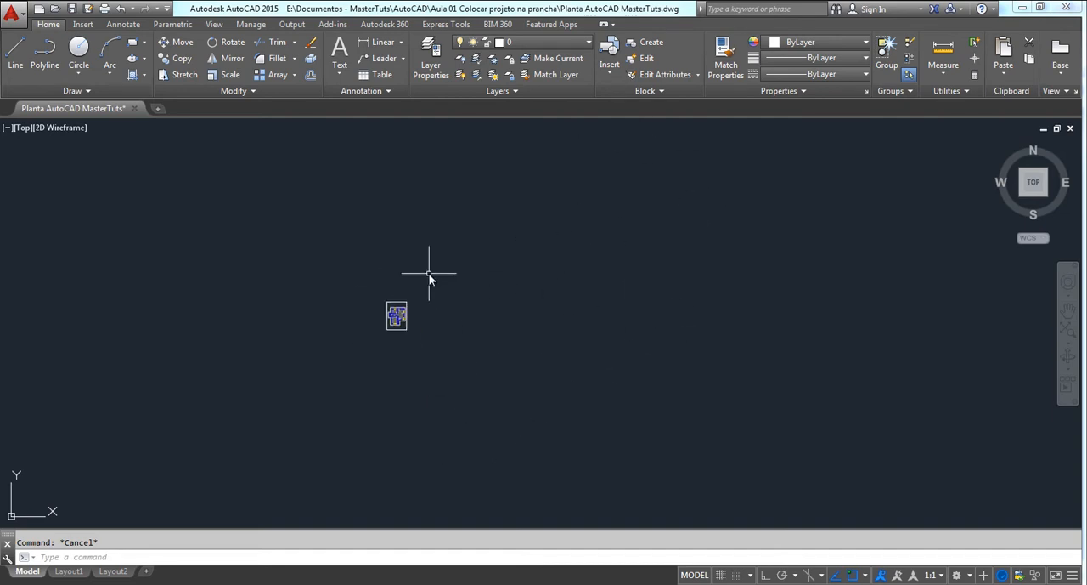
scroll(421, 289, up, 5)
scroll(330, 344, up, 3)
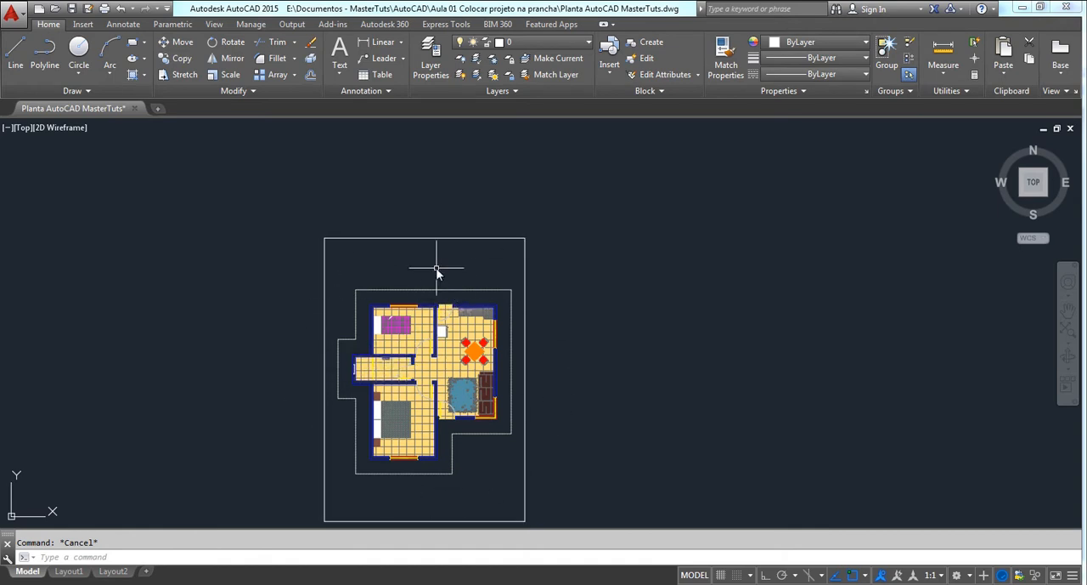
Measure from the floor plan's upper-right outer wall corner down toward the adjacent side window
scroll(510, 340, up, 2)
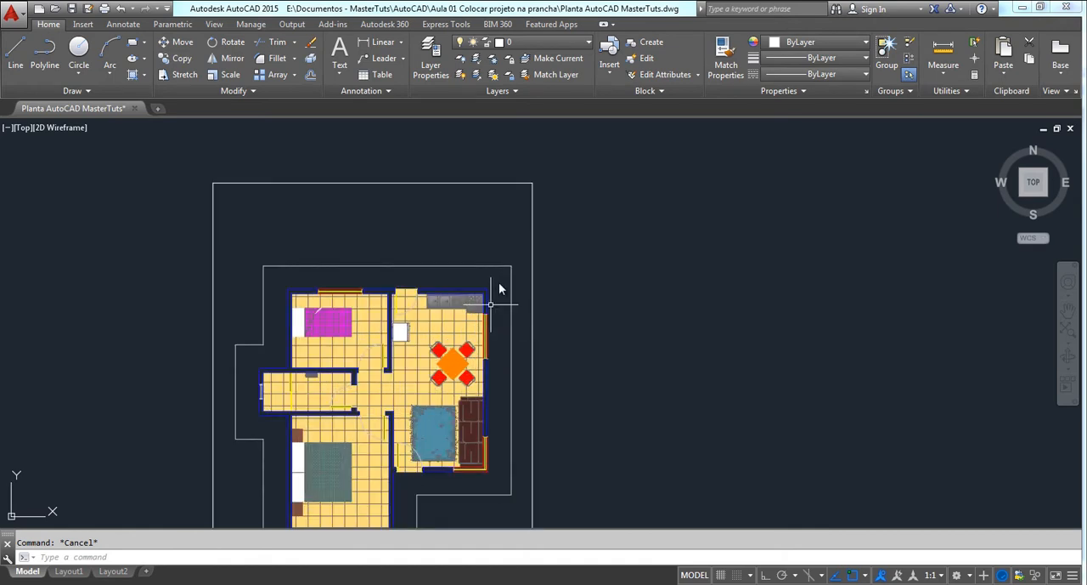
scroll(523, 212, up, 1)
middle_drag(528, 194, 526, 184)
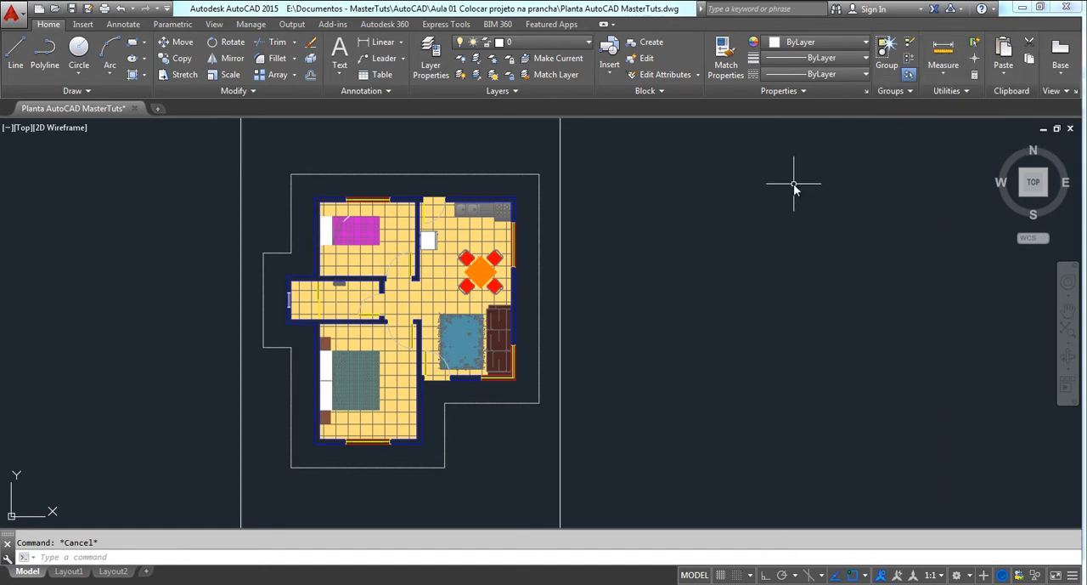
key(Return)
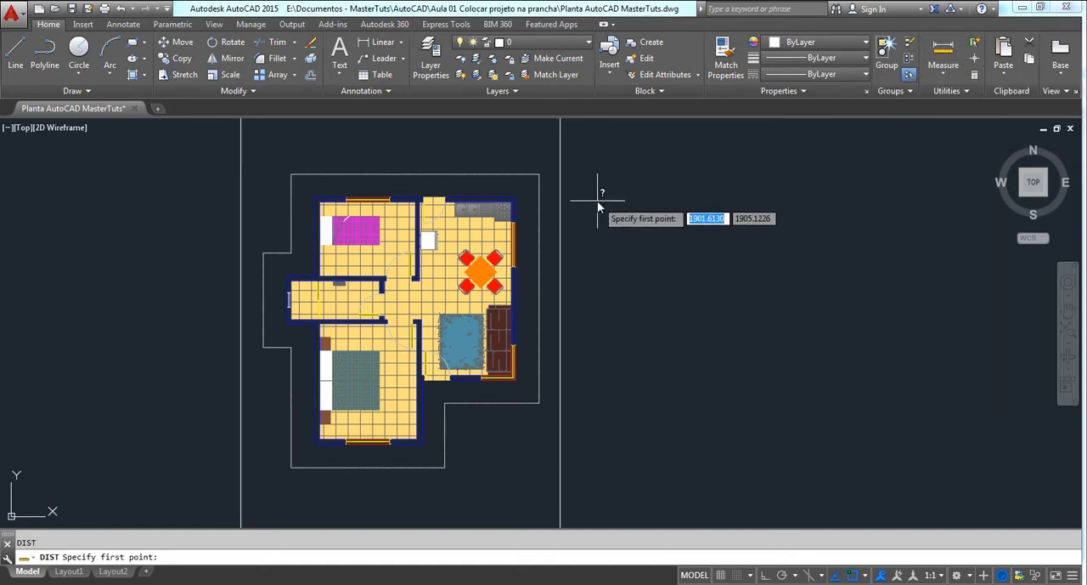
scroll(512, 204, up, 4)
click(571, 182)
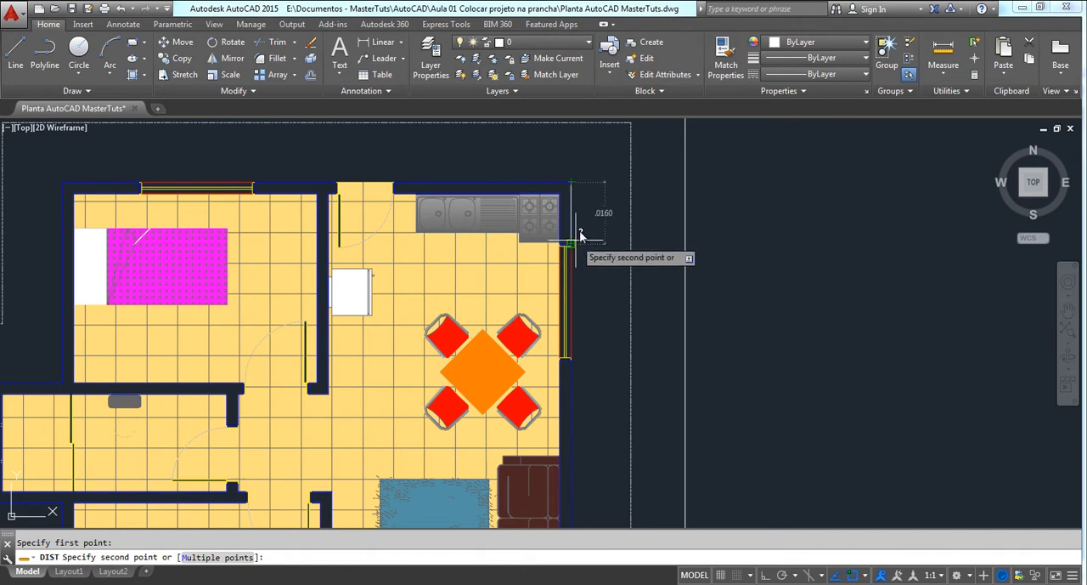
key(Escape)
scroll(575, 236, down, 5)
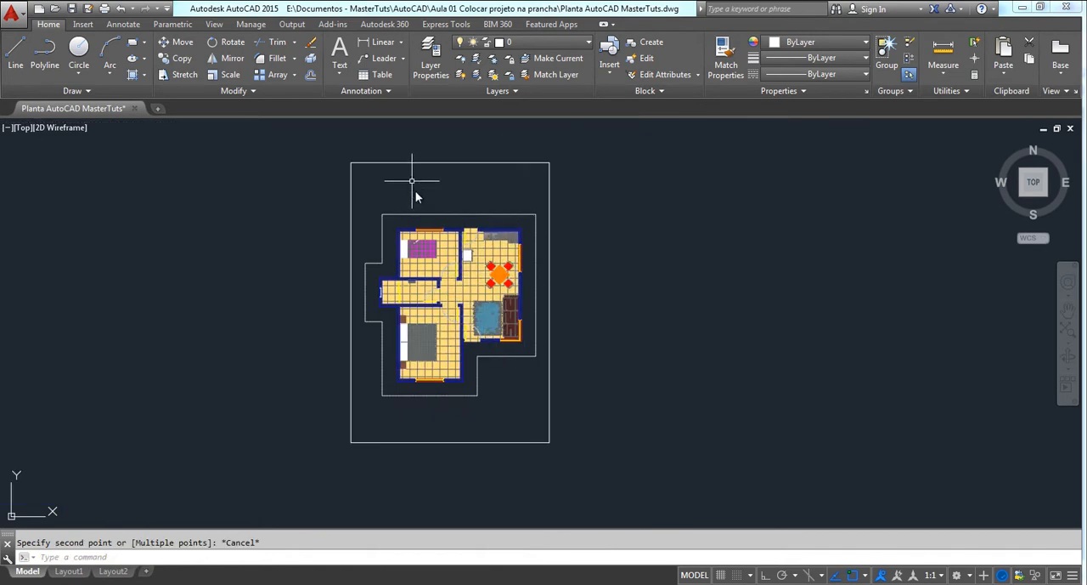
Examine how the reduced floor plan and its outer outline sit inside the sheet rectangle, from far out and close up
middle_drag(502, 181, 487, 205)
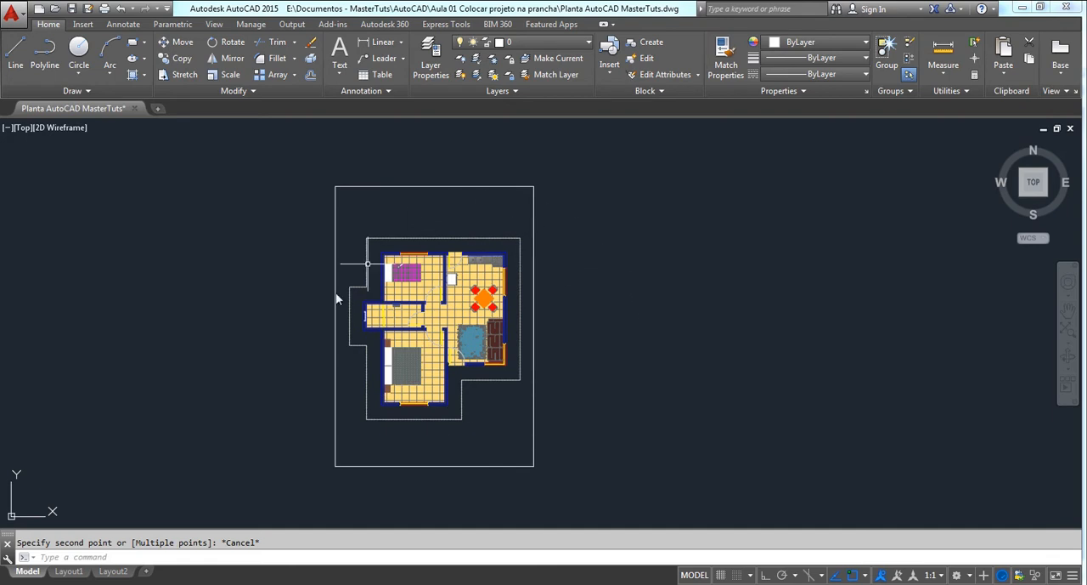
scroll(423, 285, down, 2)
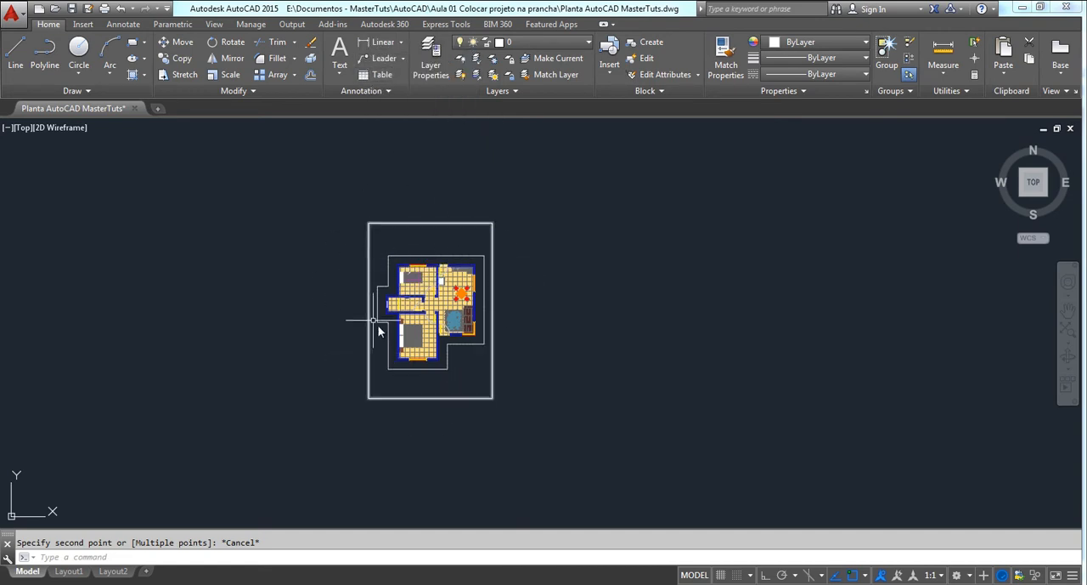
scroll(419, 252, up, 4)
scroll(373, 281, up, 2)
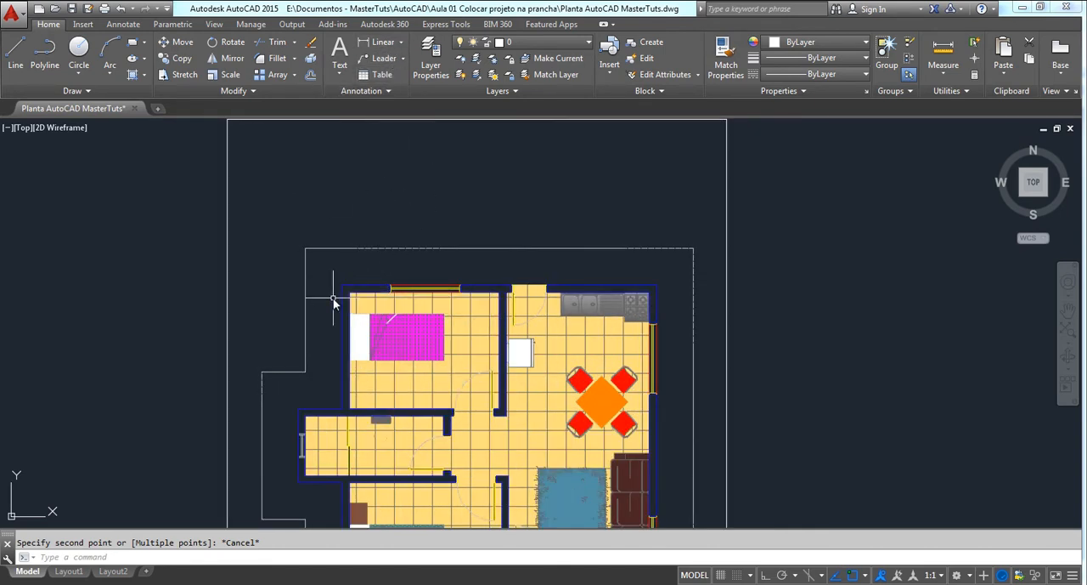
scroll(334, 302, up, 4)
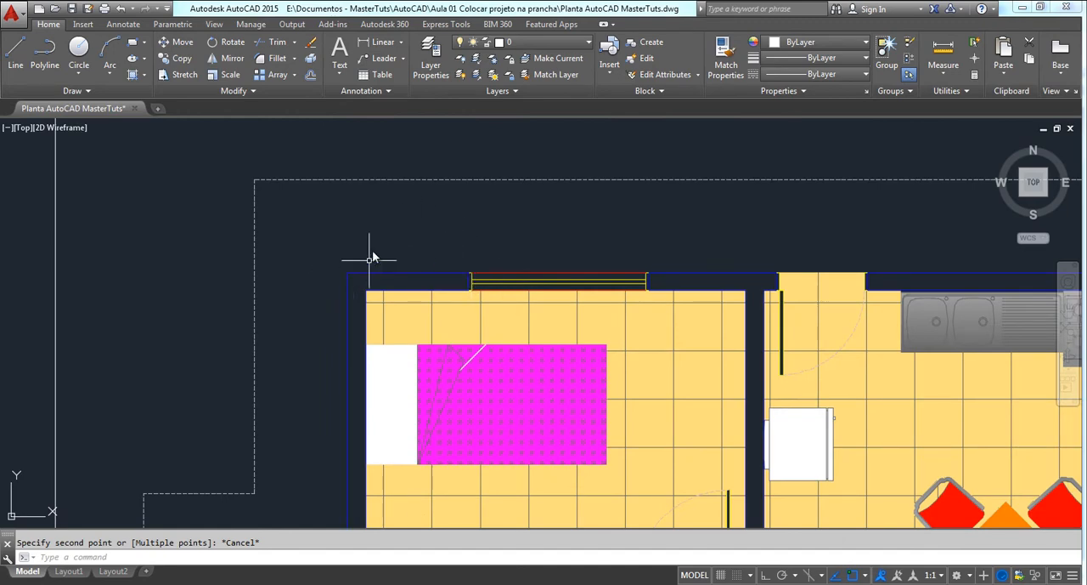
scroll(371, 256, down, 10)
scroll(406, 236, down, 2)
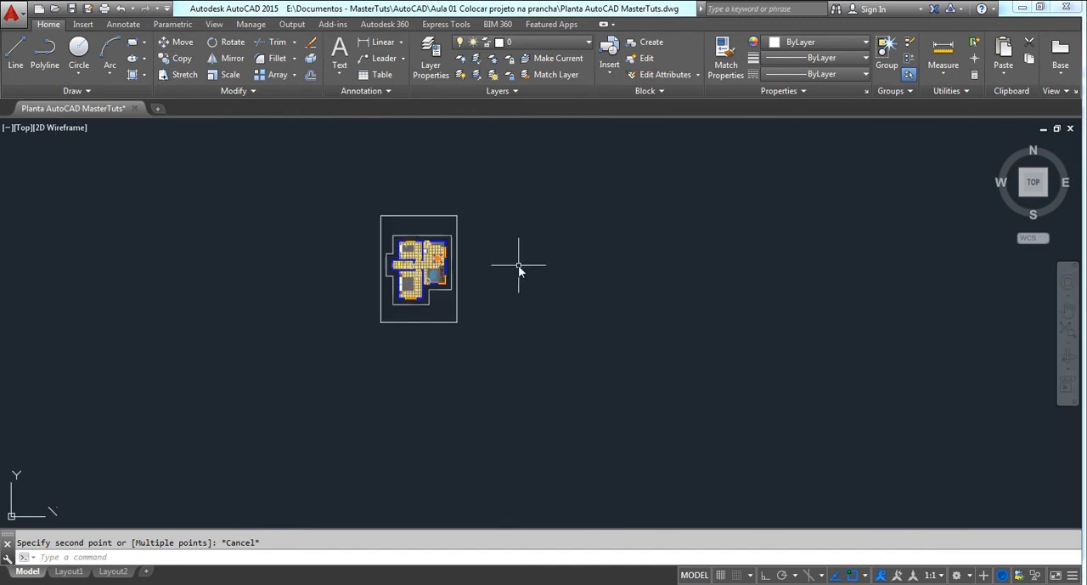
scroll(519, 269, up, 15)
scroll(519, 270, down, 10)
scroll(486, 343, down, 3)
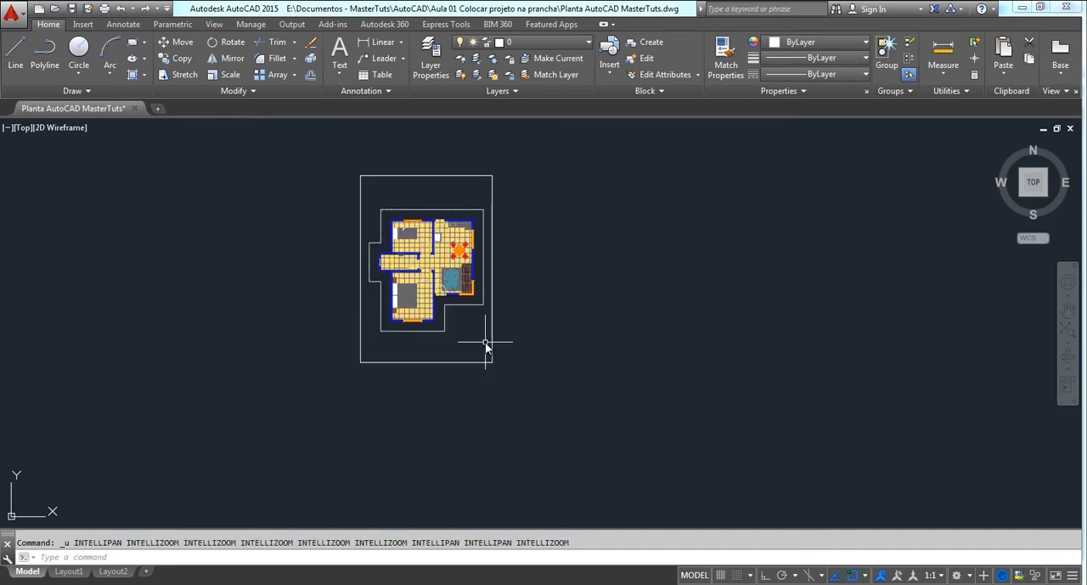
Undo the move and the 1/50 scaling of the floor plan
key(ctrl+z)
key(ctrl+z)
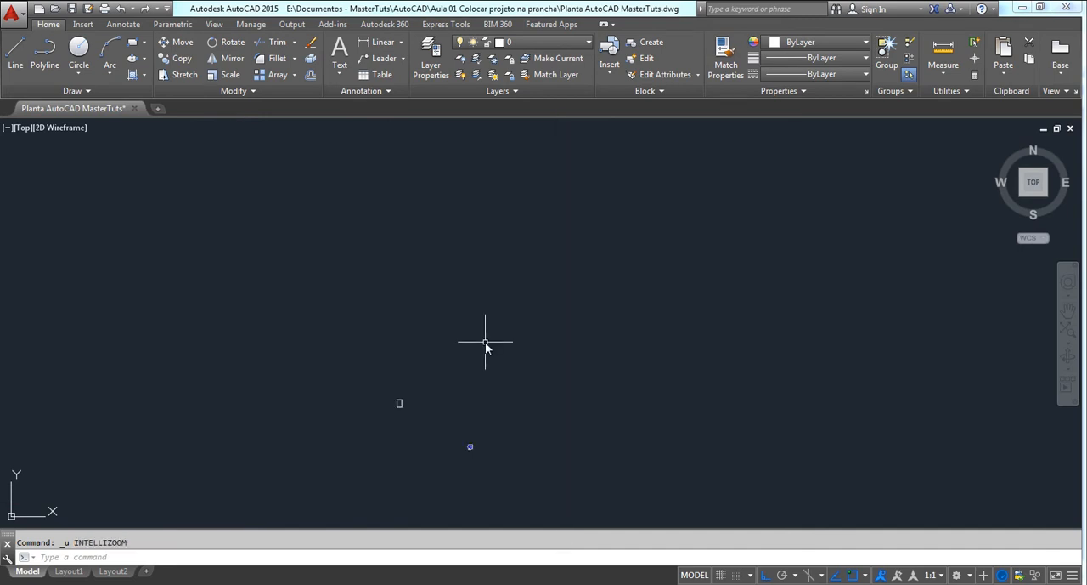
key(ctrl+z)
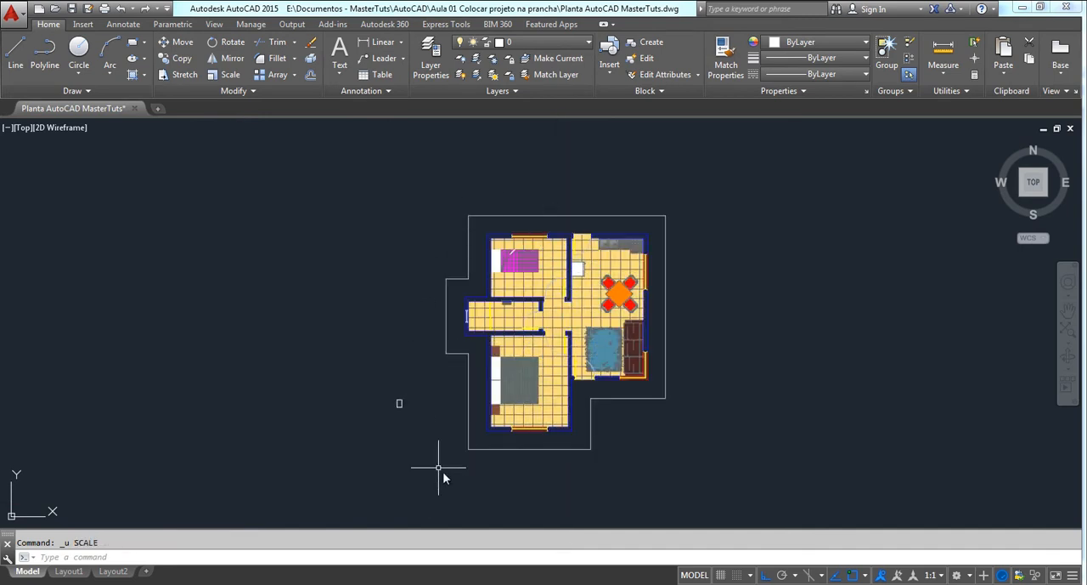
Delete the small sheet rectangle beside the full-size floor plan in model space
middle_drag(595, 337, 609, 327)
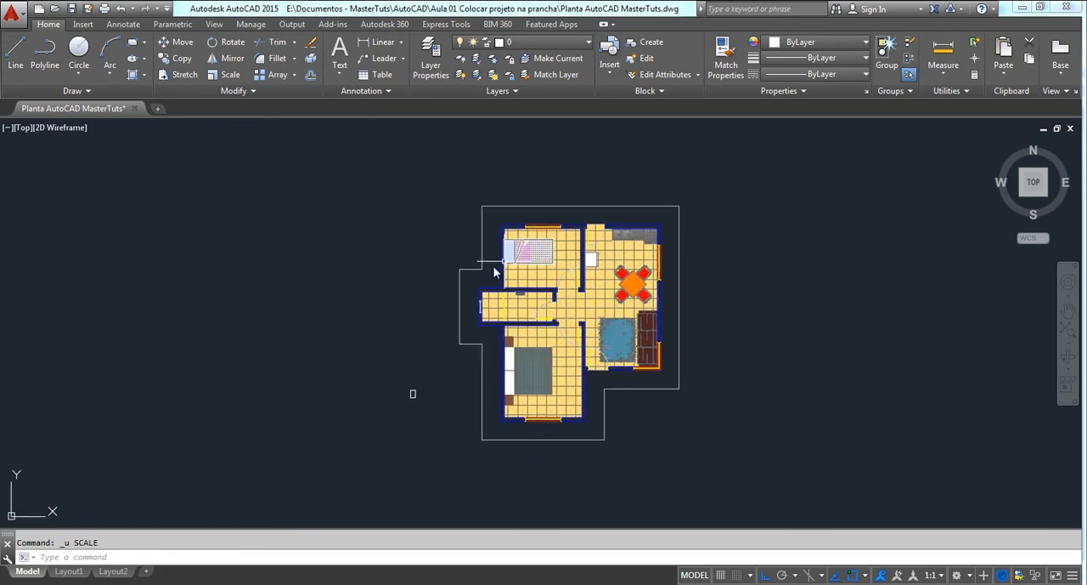
middle_drag(444, 294, 445, 286)
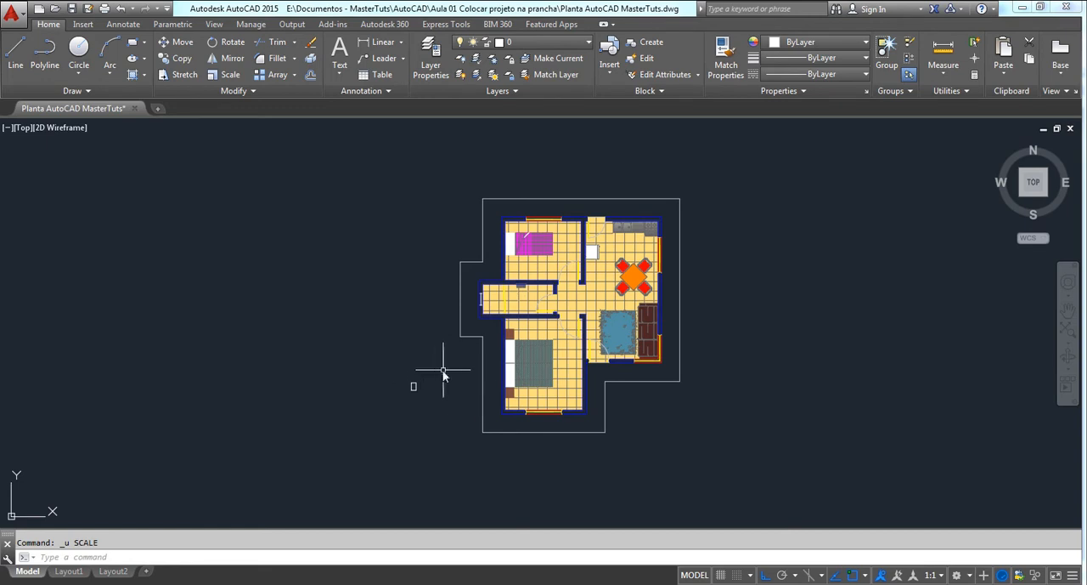
scroll(438, 371, up, 1)
scroll(420, 385, down, 1)
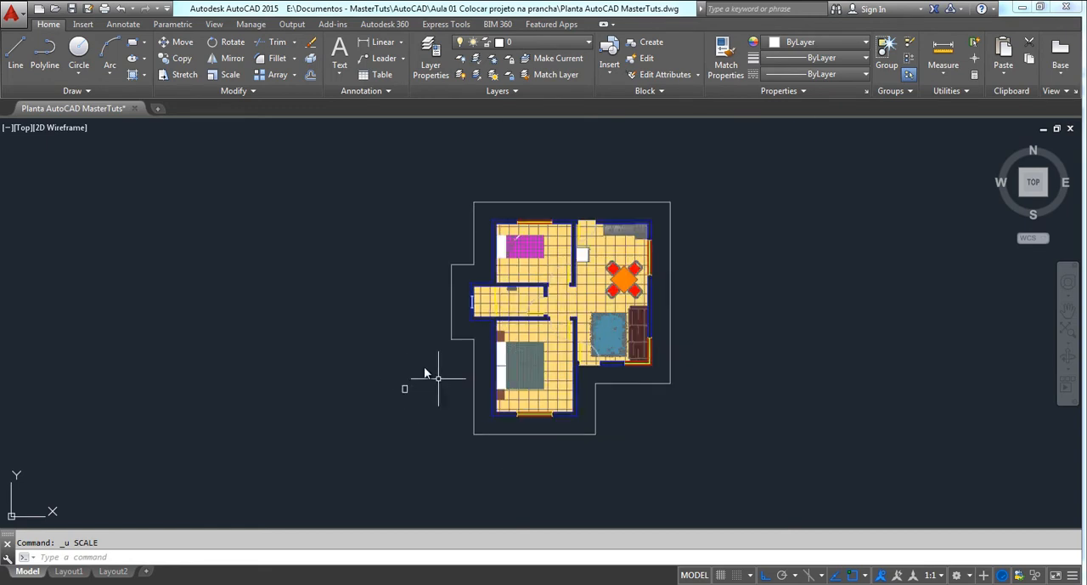
scroll(407, 387, up, 1)
scroll(439, 338, down, 1)
middle_drag(439, 338, 439, 356)
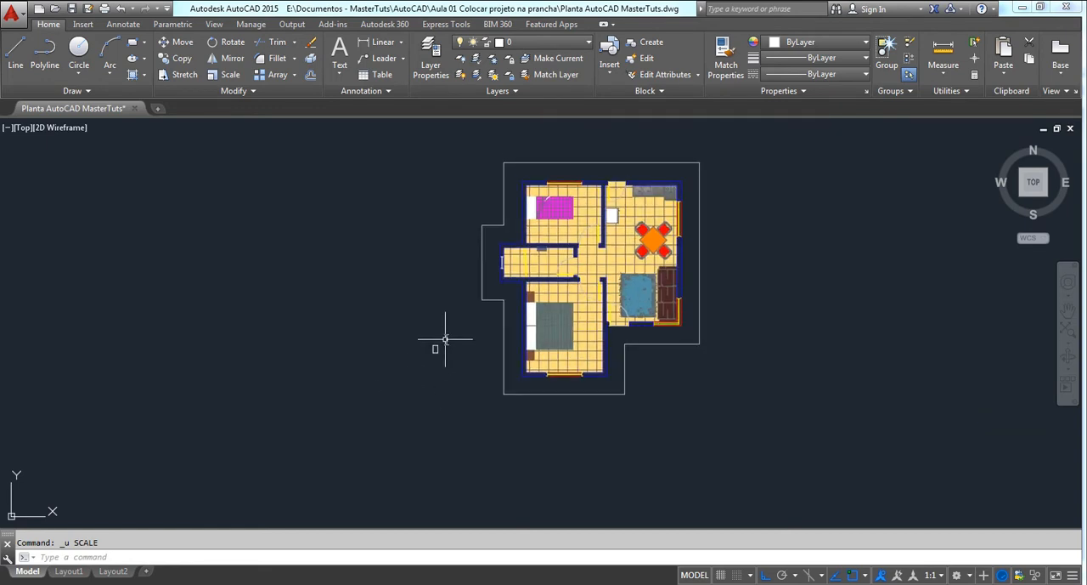
click(449, 323)
click(374, 387)
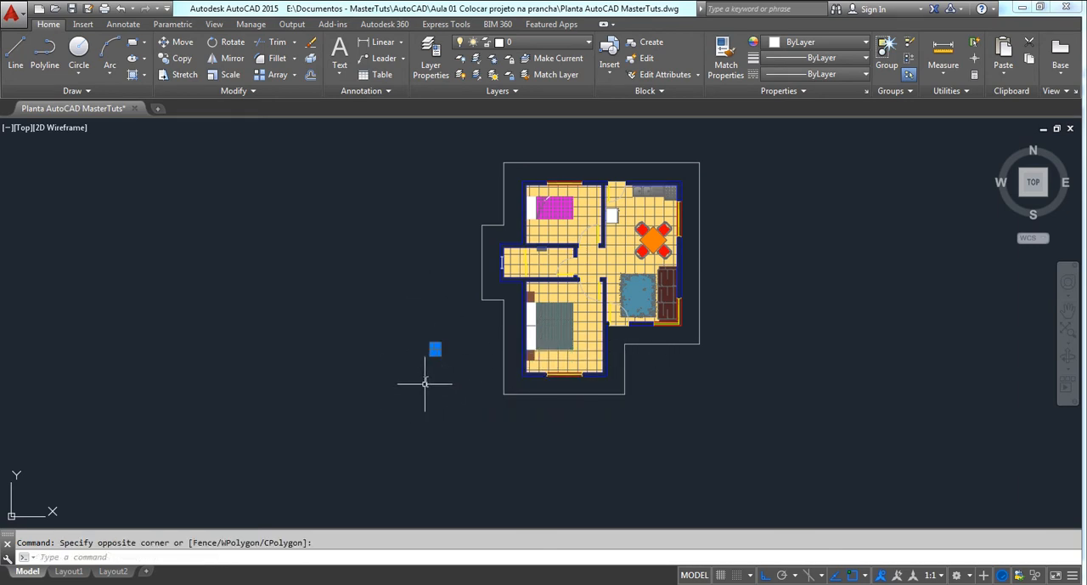
key(Delete)
middle_drag(339, 328, 274, 352)
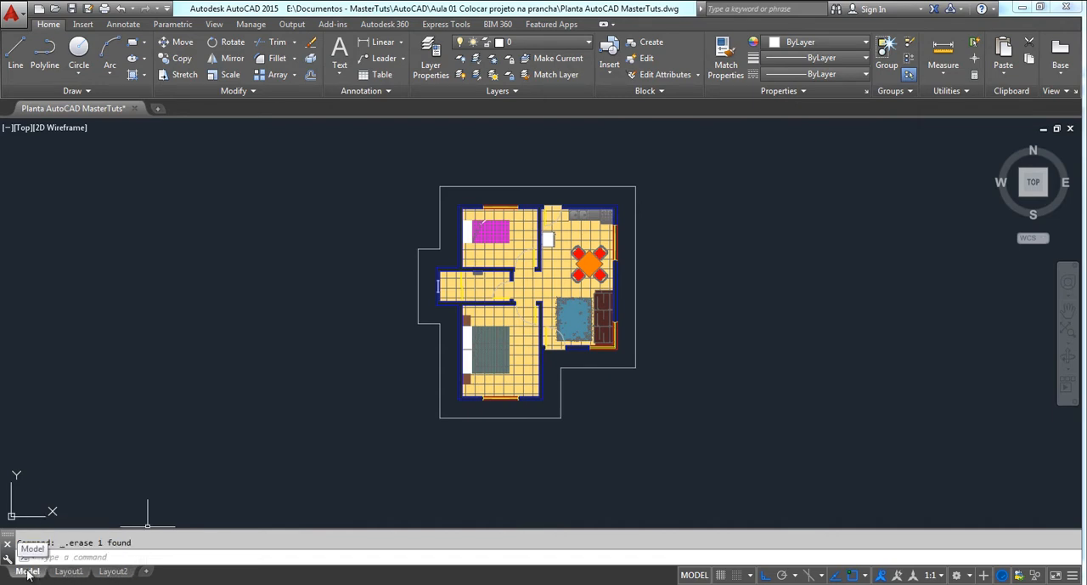
mouse_move(87, 577)
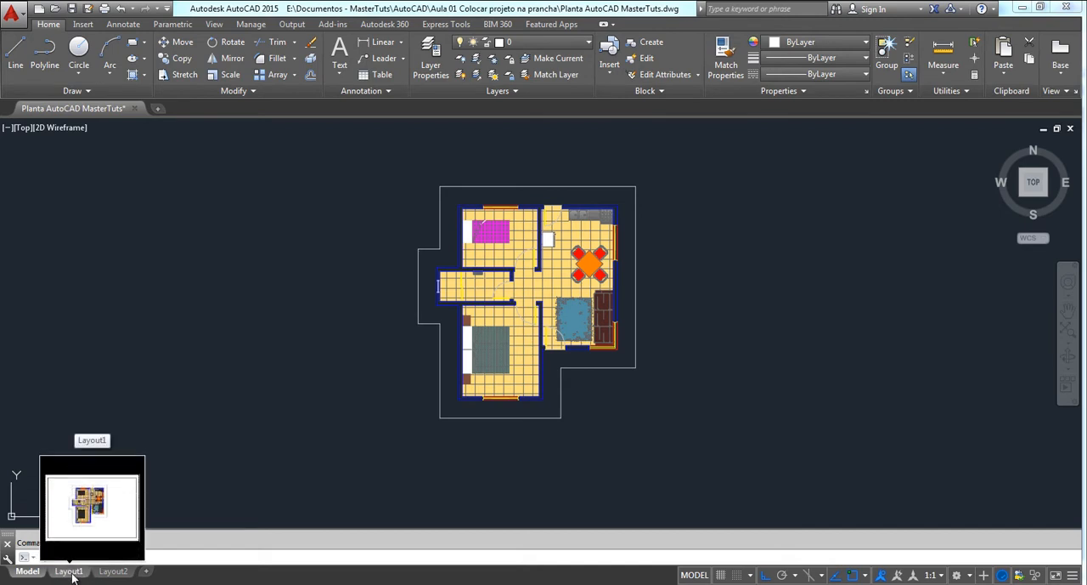
key(Delete)
scroll(503, 170, down, 2)
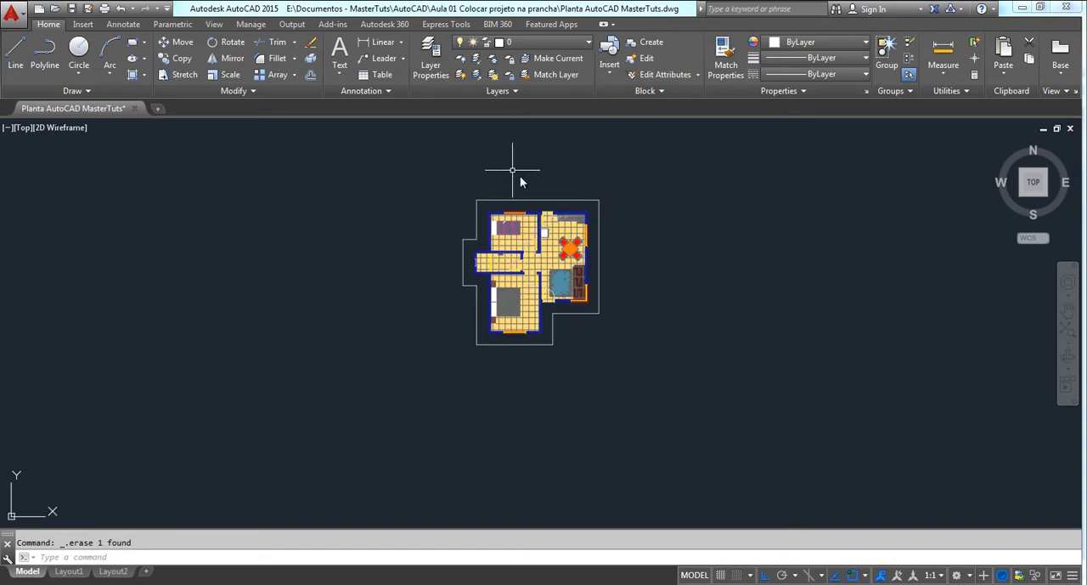
scroll(520, 176, up, 2)
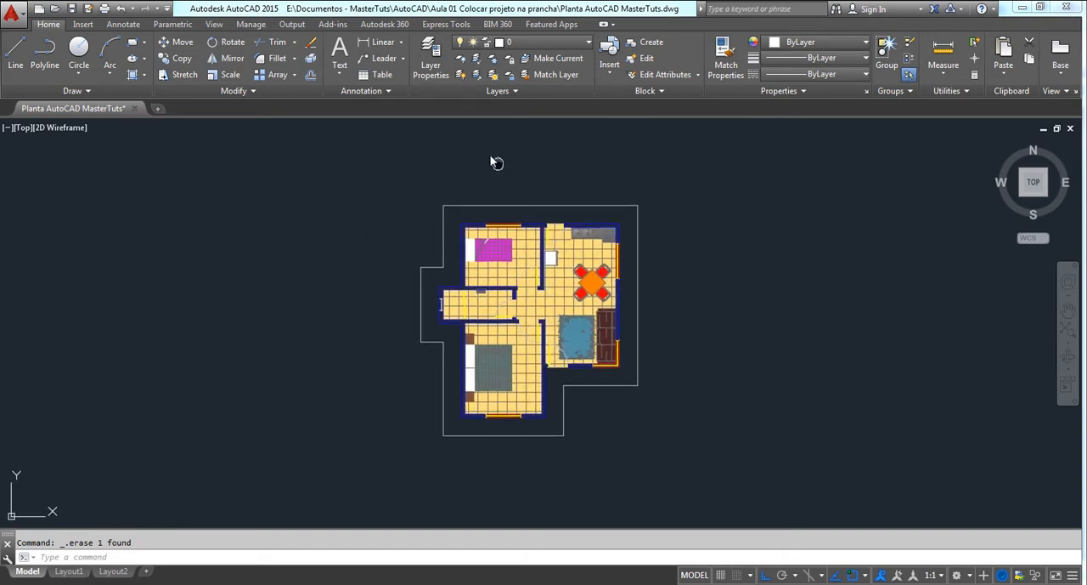
middle_drag(497, 162, 487, 142)
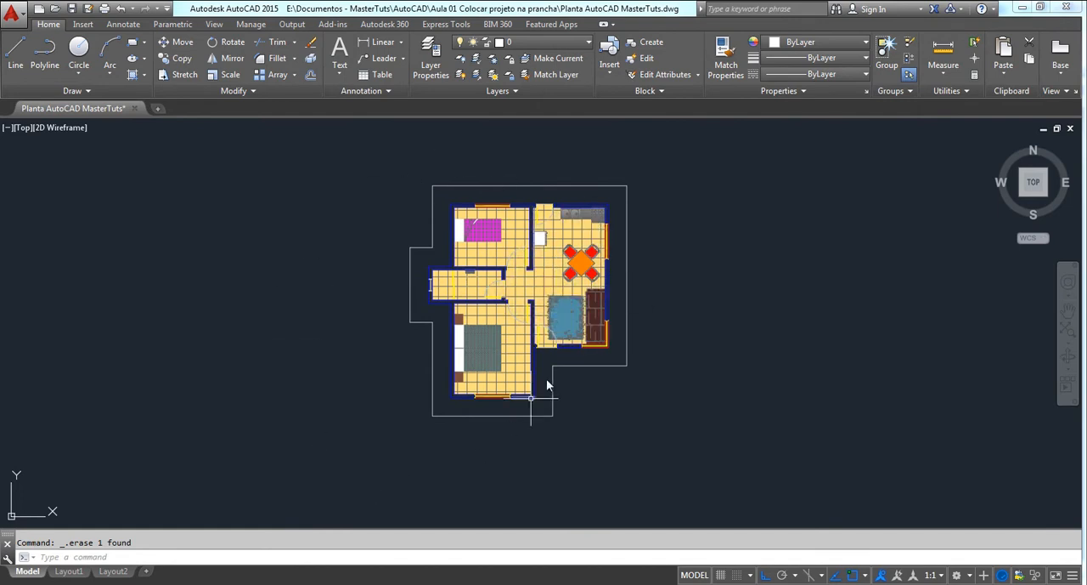
Switch to Layout1 and erase its existing viewport
mouse_move(72, 576)
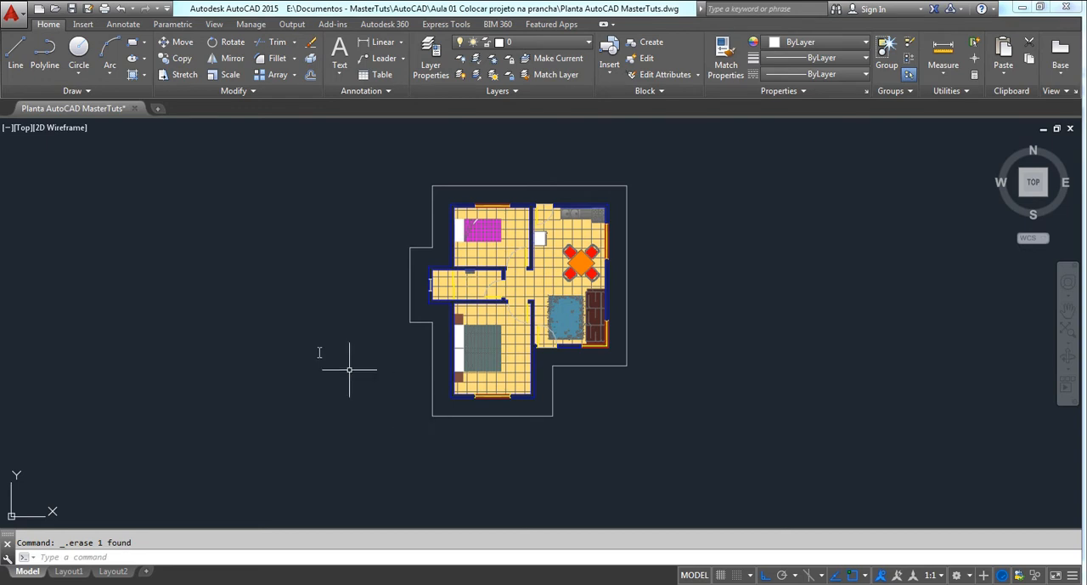
click(72, 574)
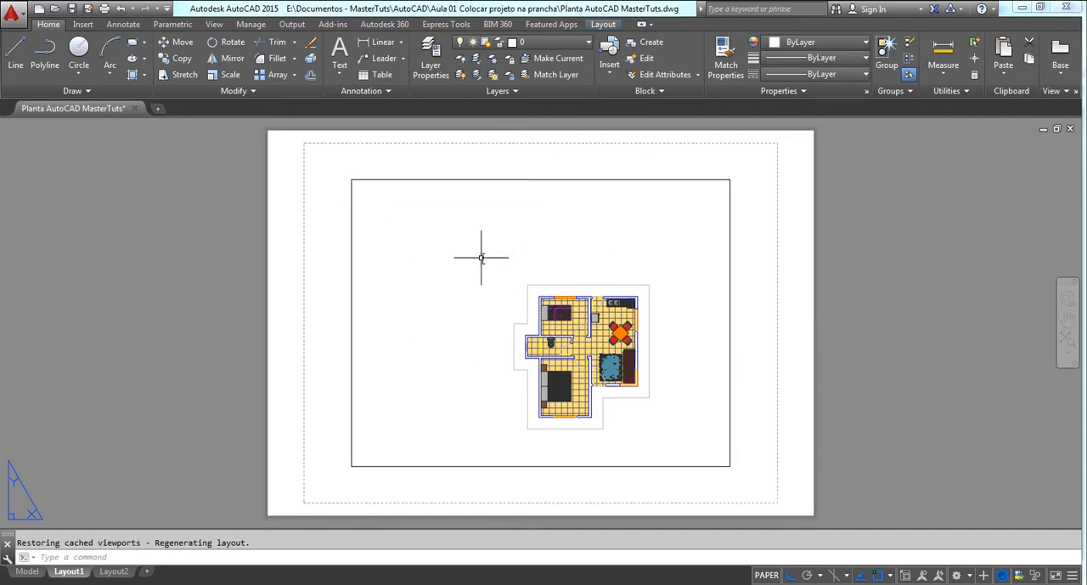
key(ctrl+a)
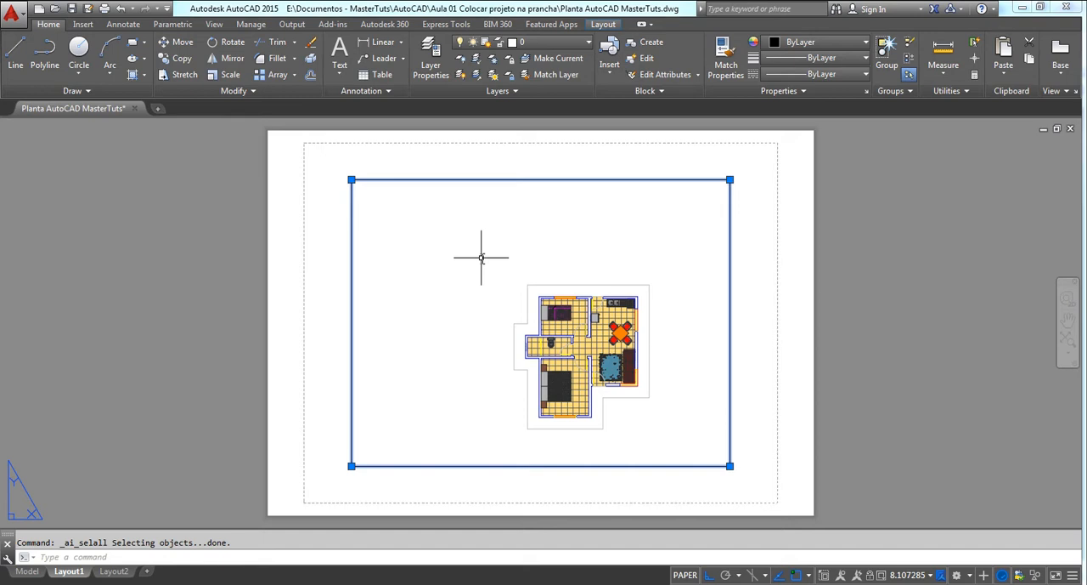
key(Delete)
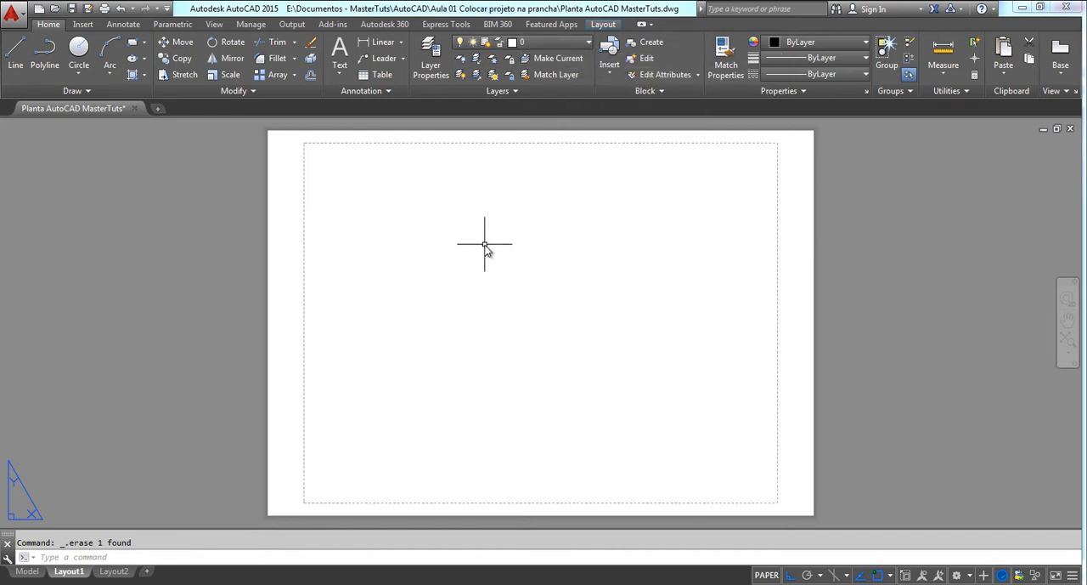
Draw a 0.21 by 0.297 sheet rectangle in the empty area of Layout1
key(Return)
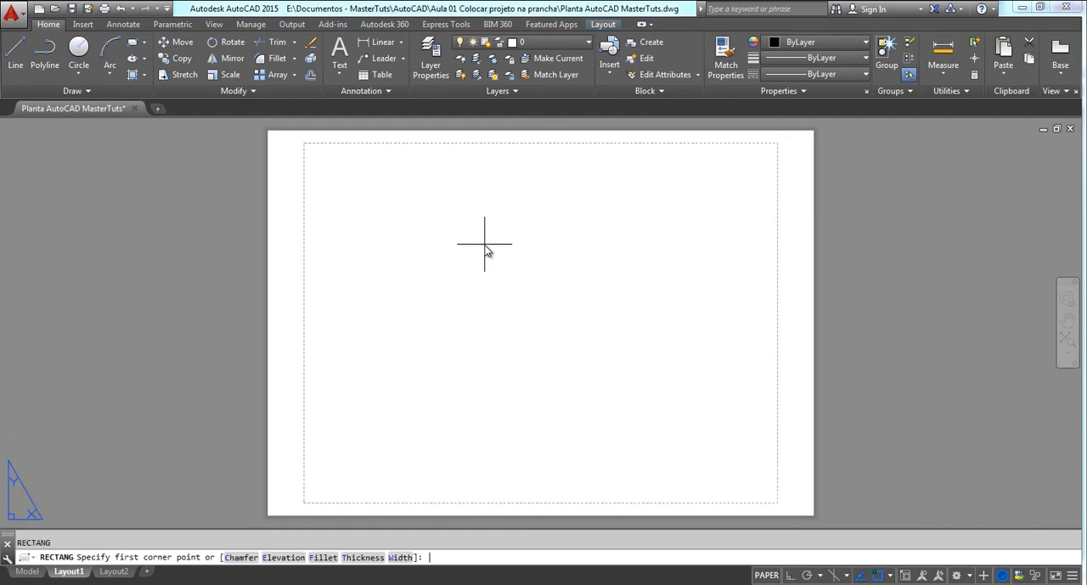
click(454, 244)
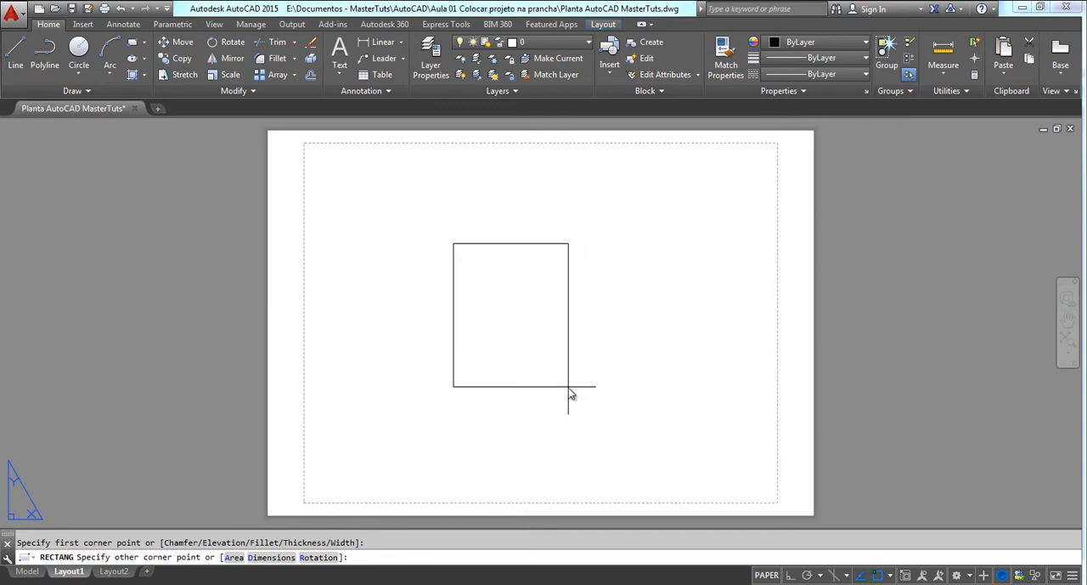
text(@.21,.297)
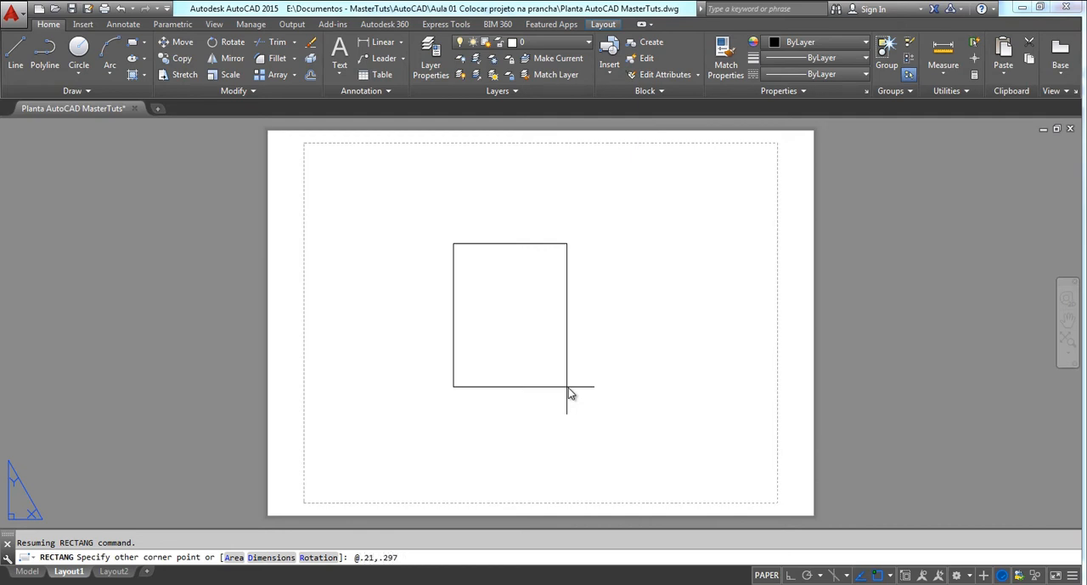
key(Return)
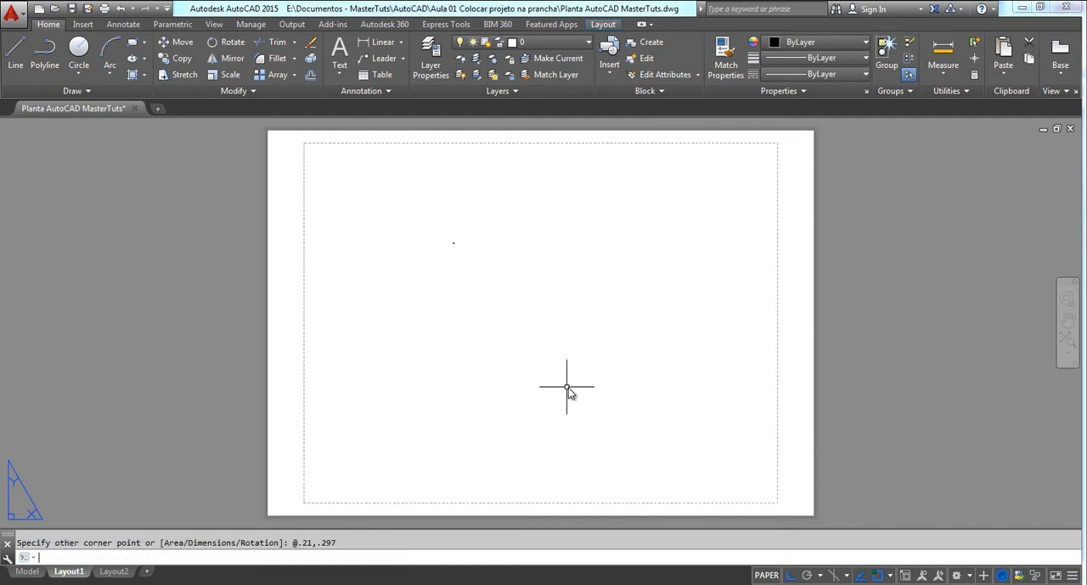
scroll(451, 245, up, 4)
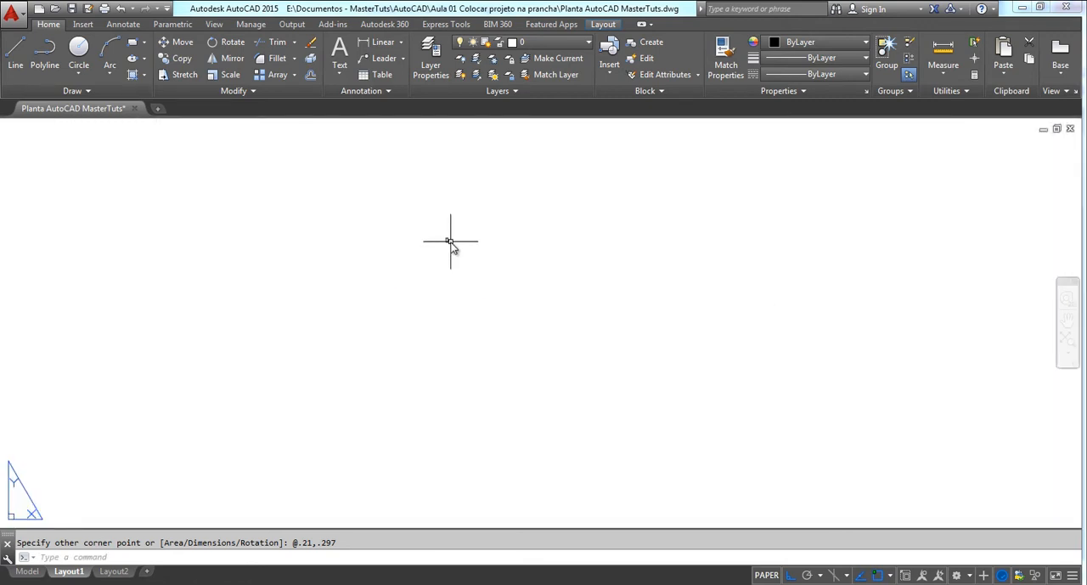
scroll(456, 244, up, 10)
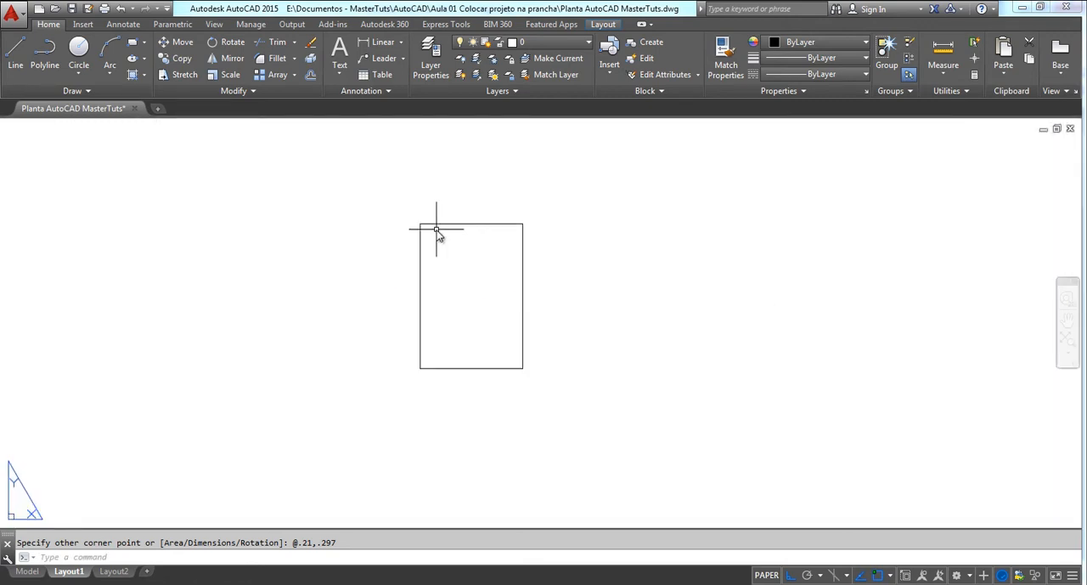
Offset the sheet rectangle inward by 0.01 to create an inner margin frame
middle_drag(447, 242, 545, 186)
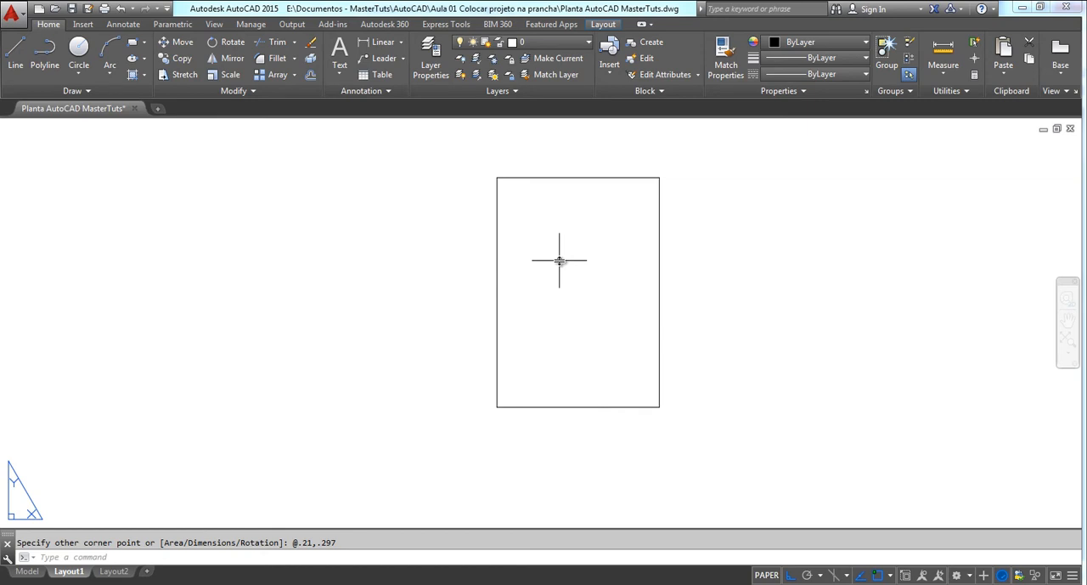
key(Return)
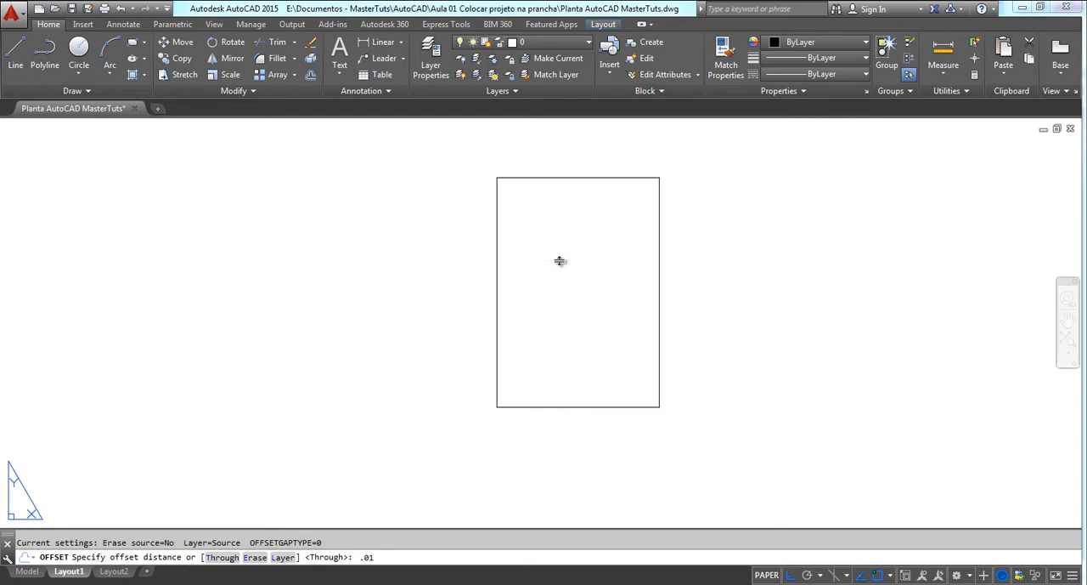
text(.01)
key(Return)
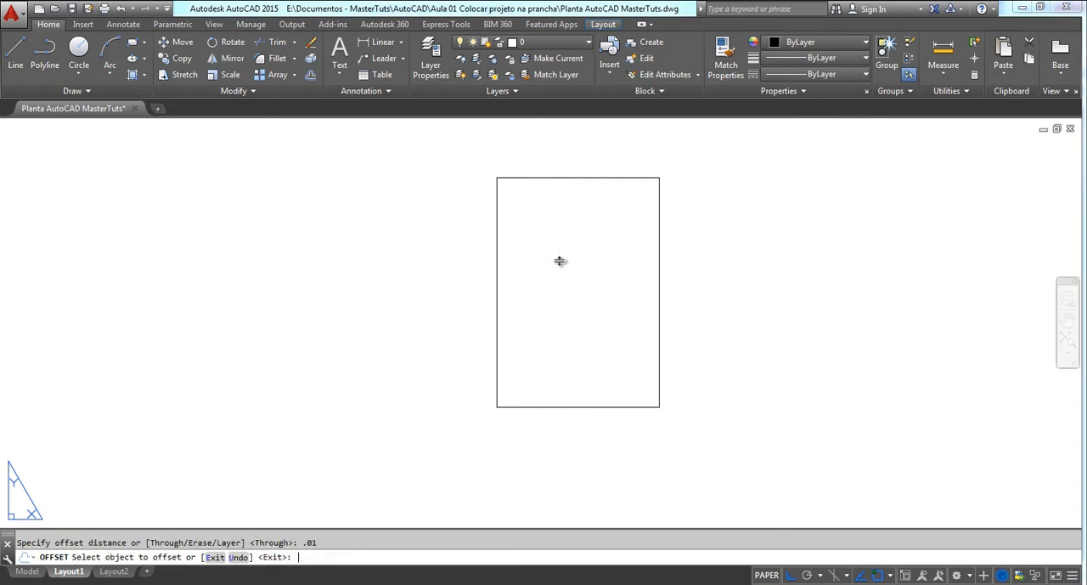
click(595, 178)
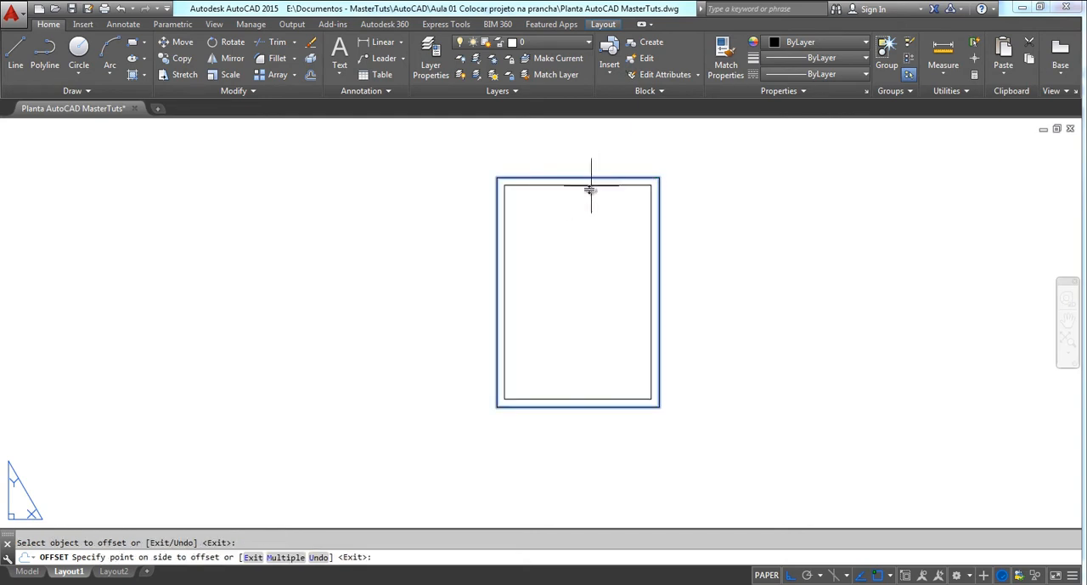
click(578, 247)
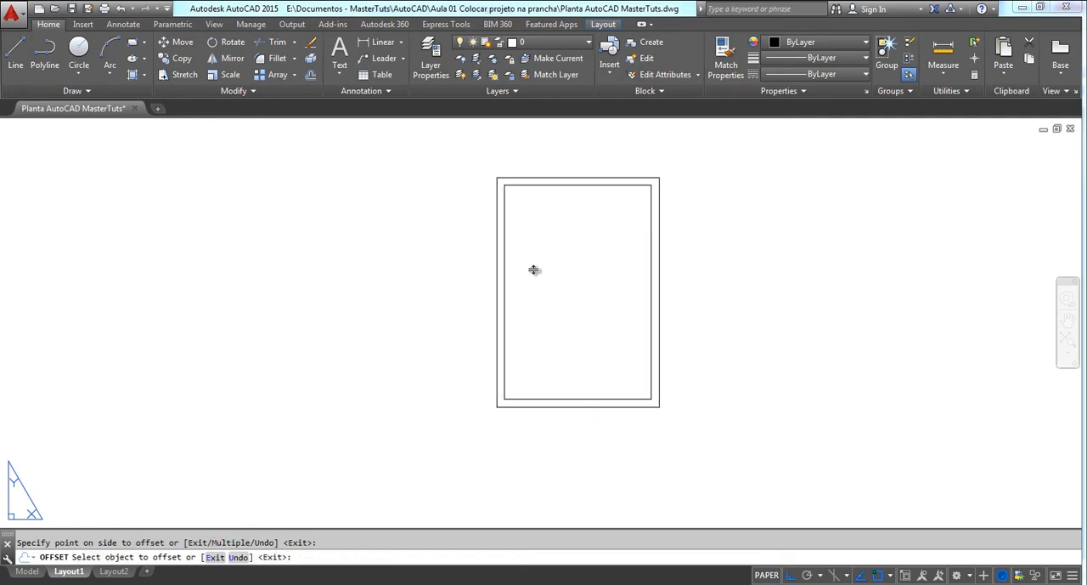
key(Escape)
Stretch the left edge of the inner margin frame inward by 0.015 to widen the binding margin
click(505, 233)
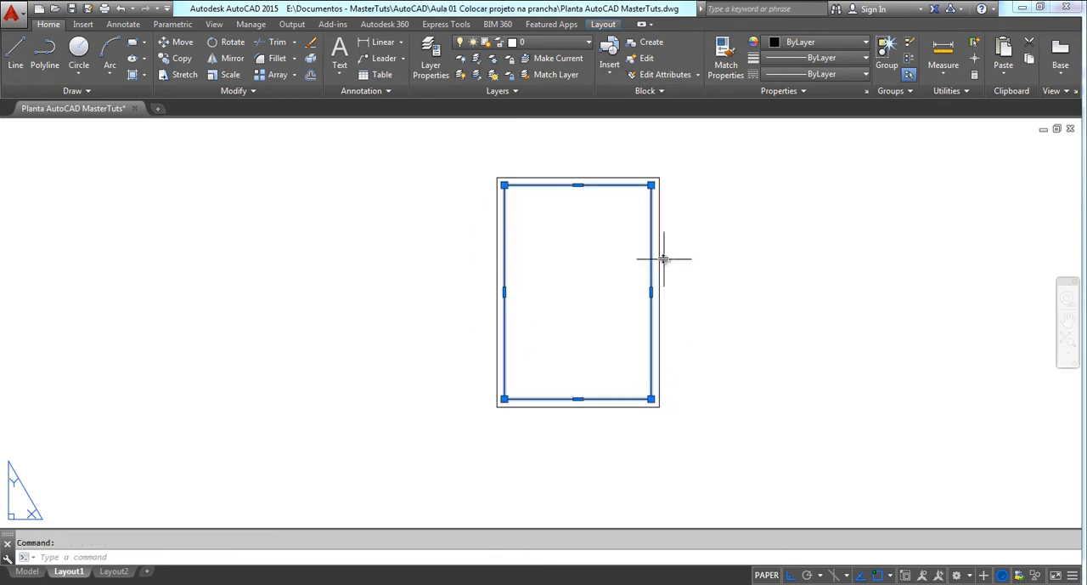
click(505, 293)
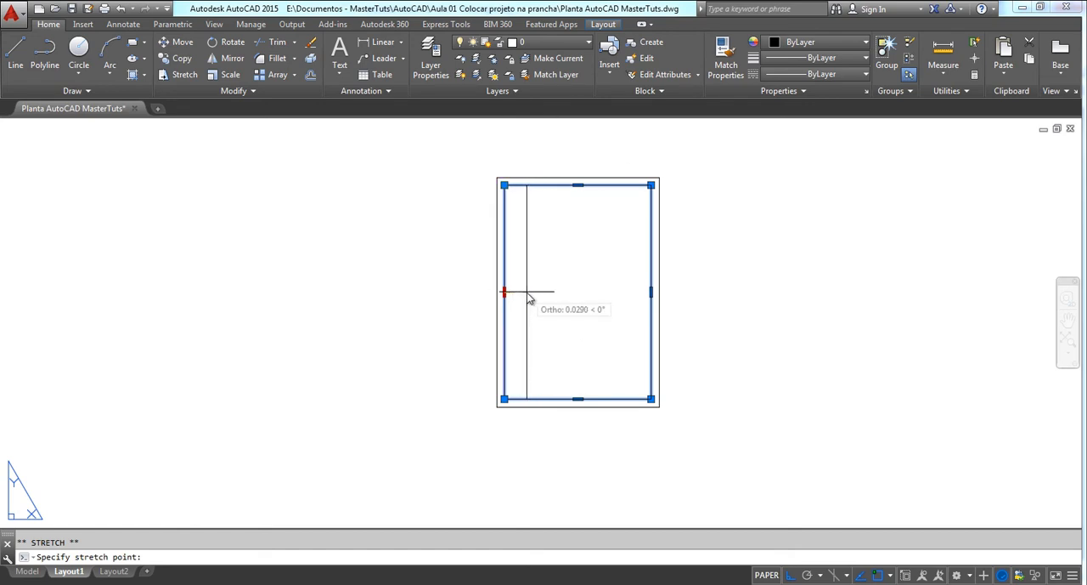
text(.015)
key(Return)
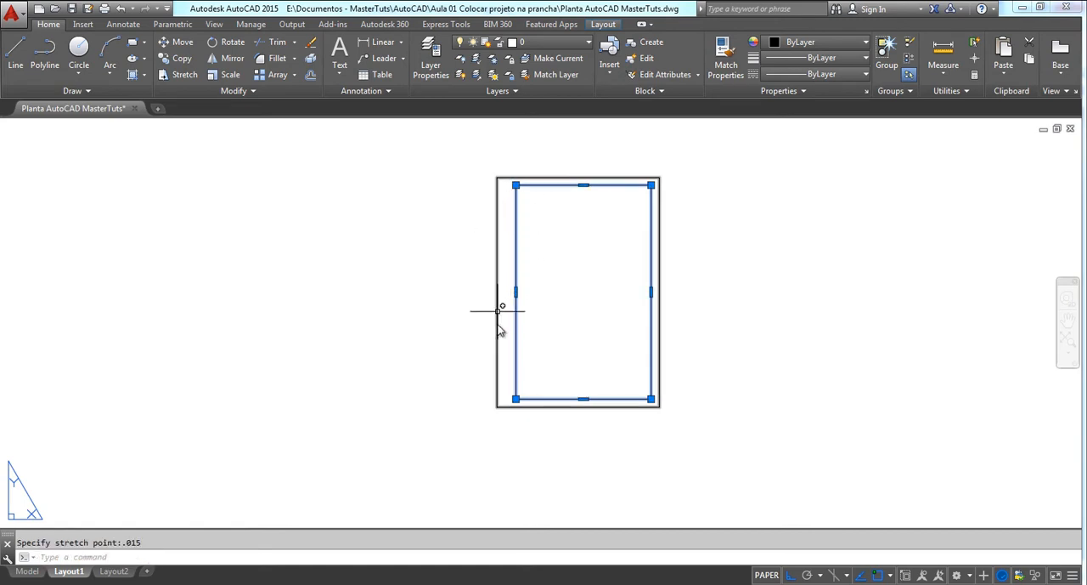
Edit the inner margin frame's polyline to a width of 0.001 for all segments
scroll(516, 311, up, 2)
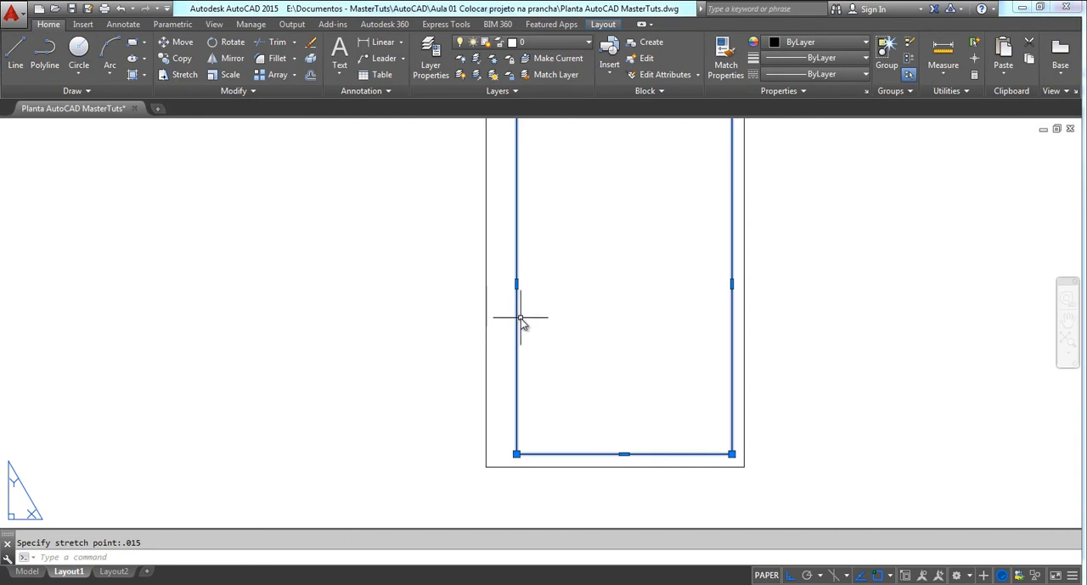
scroll(487, 335, down, 2)
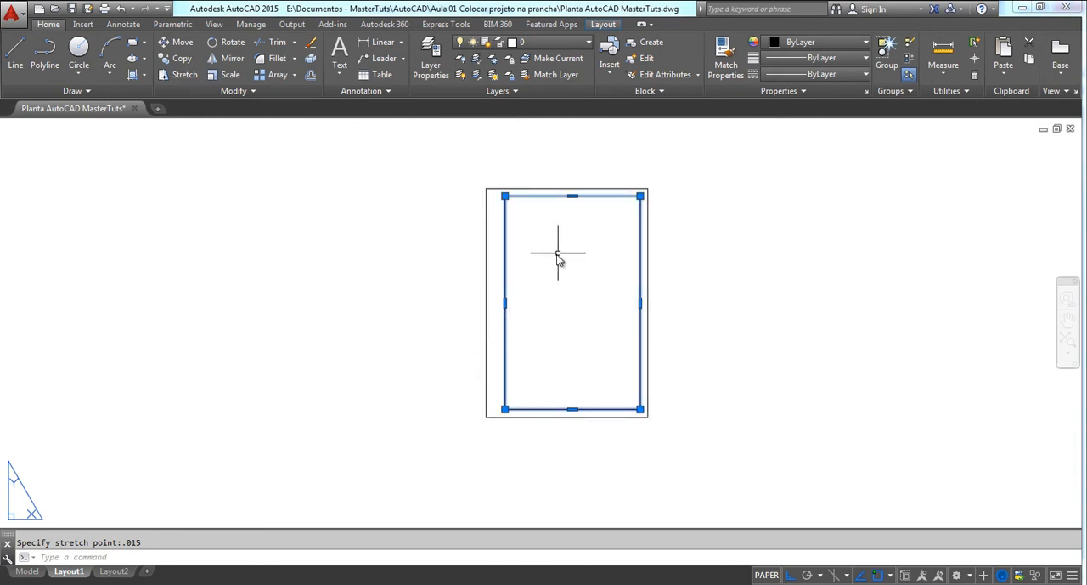
middle_drag(558, 253, 544, 259)
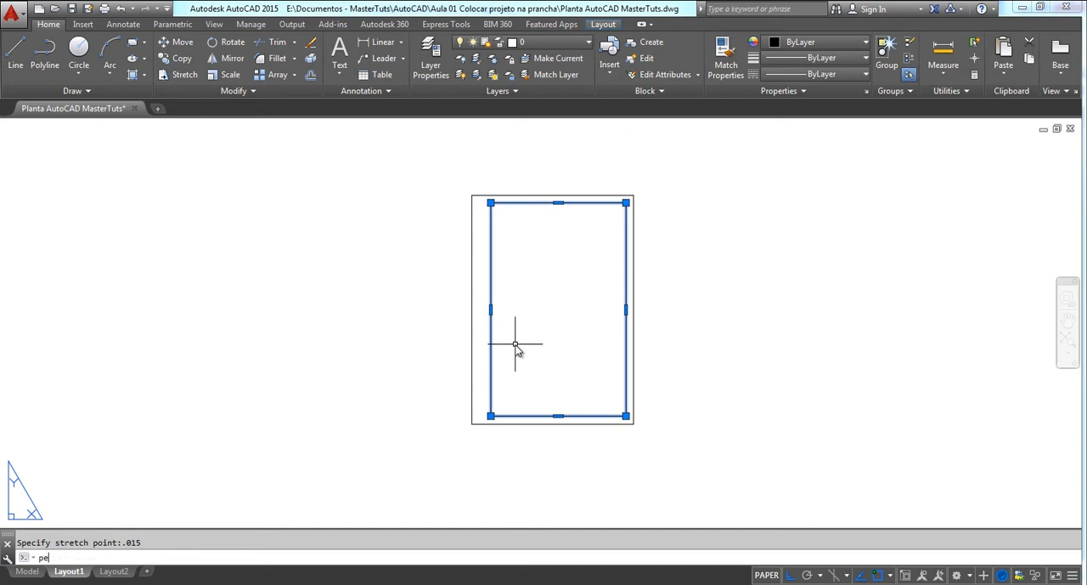
key(Return)
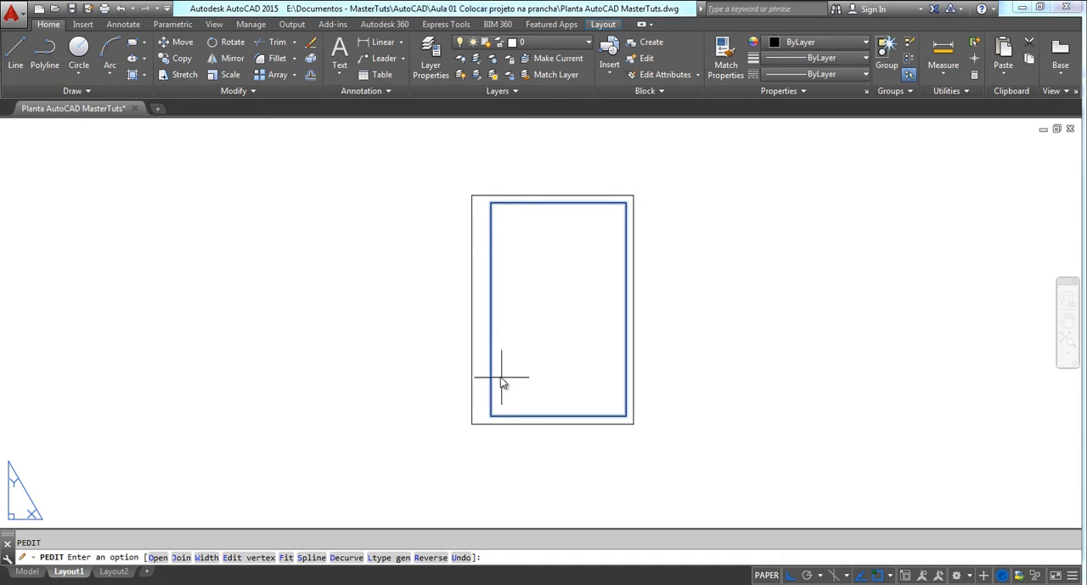
scroll(501, 365, up, 4)
scroll(483, 288, down, 2)
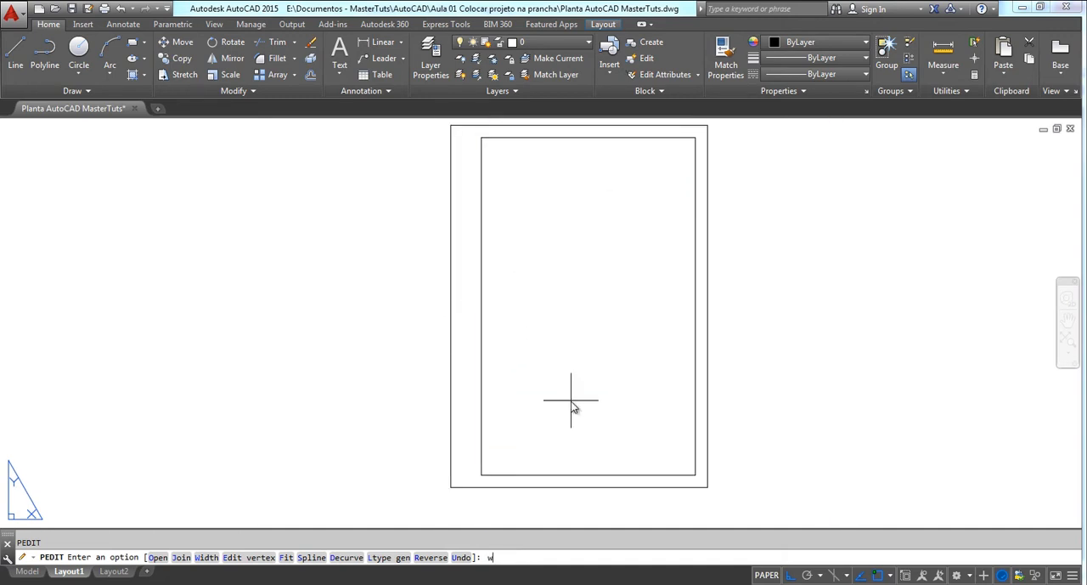
key(Return)
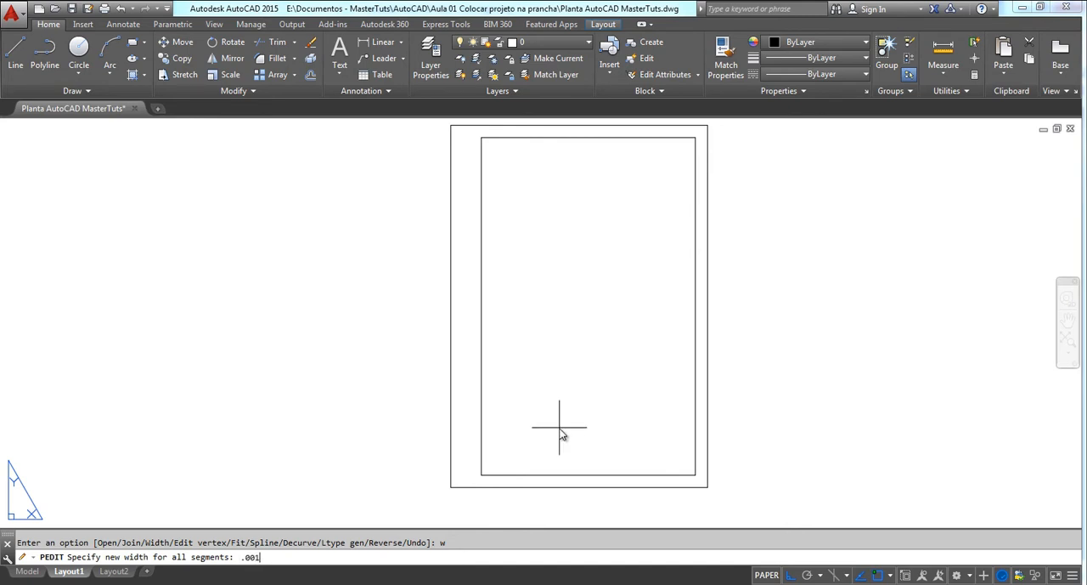
key(Return)
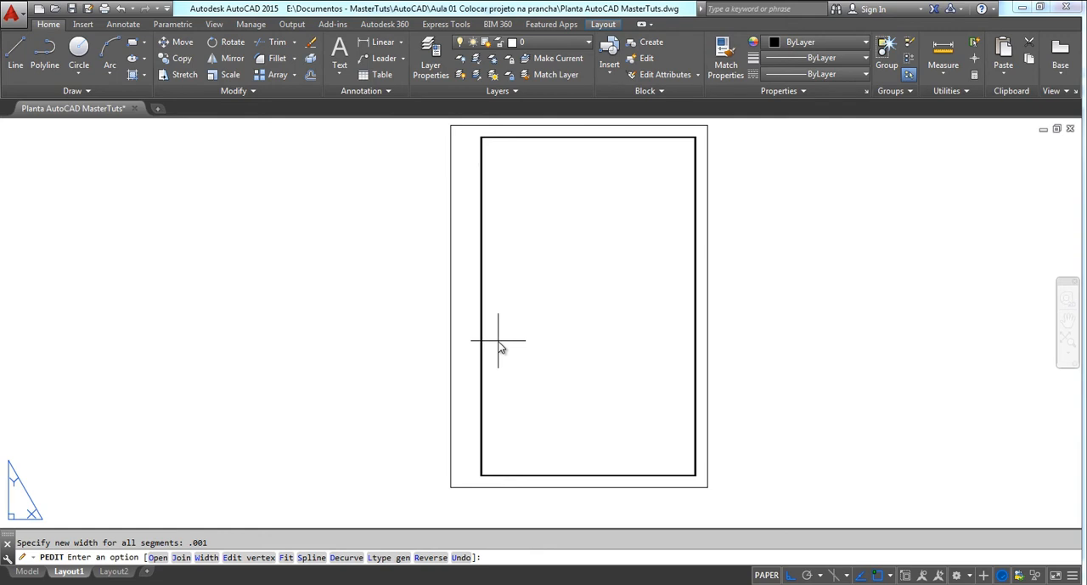
key(Return)
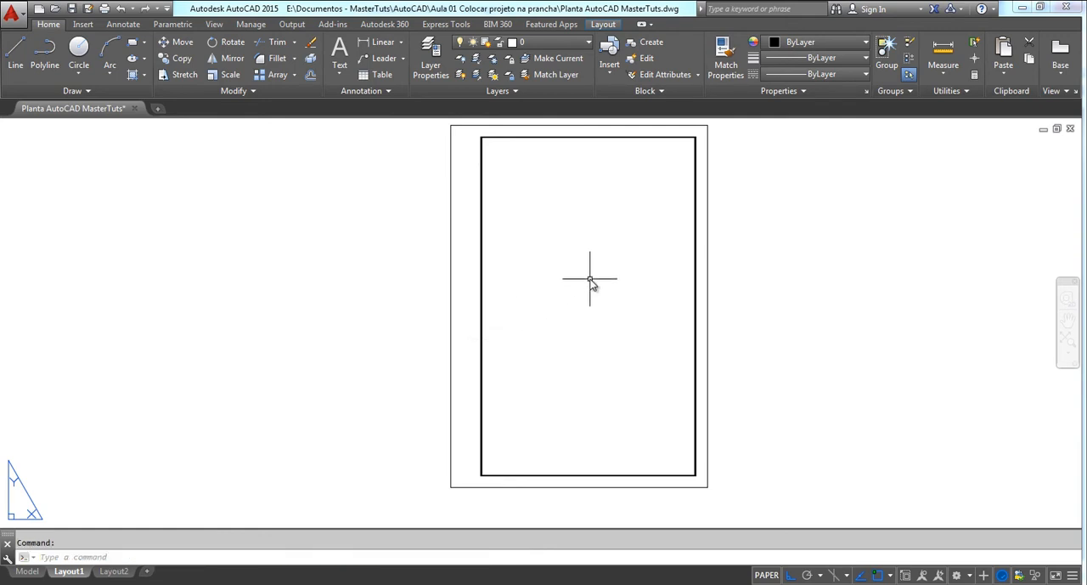
Examine the size of the drawn sheet relative to the layout's default paper area
middle_drag(590, 284, 529, 299)
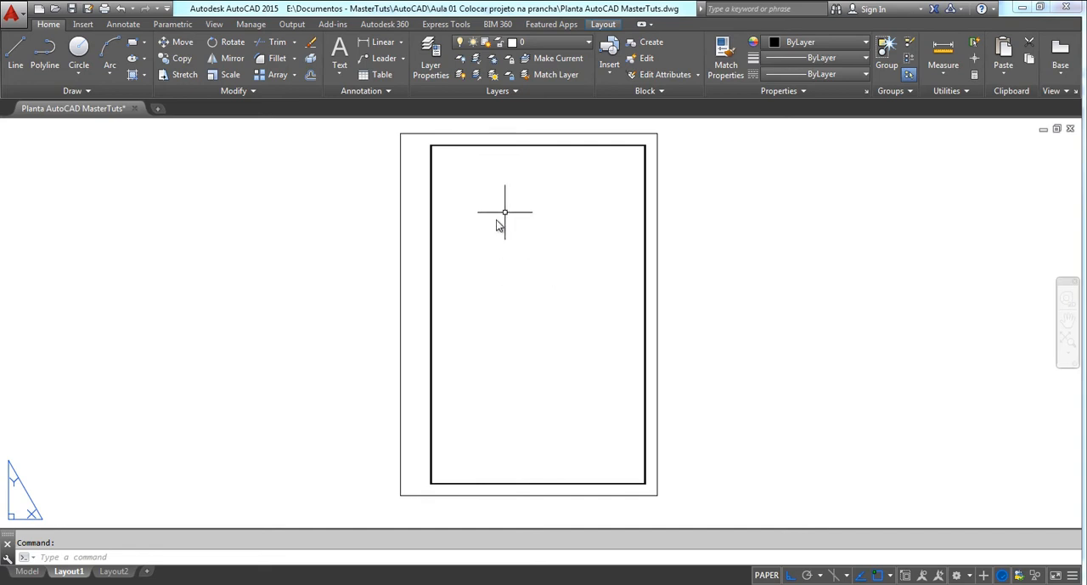
middle_drag(508, 233, 524, 243)
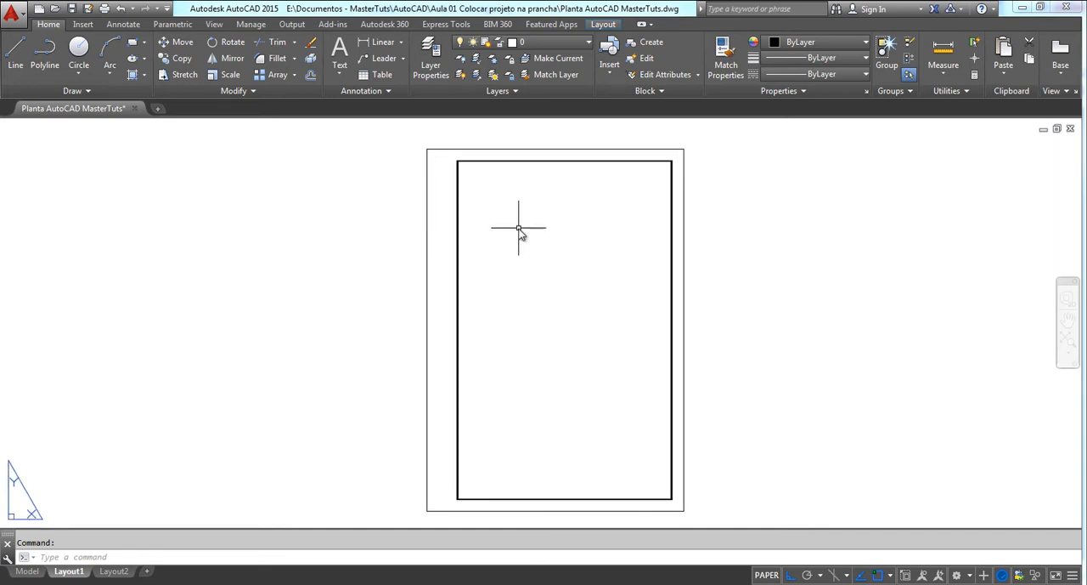
scroll(520, 242, down, 10)
scroll(515, 273, down, 5)
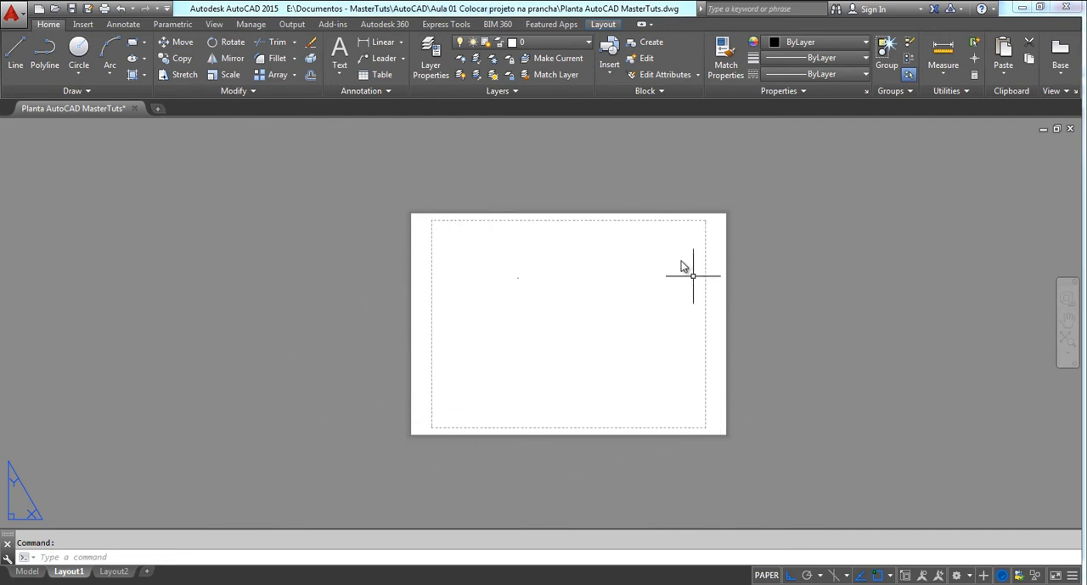
scroll(537, 270, up, 2)
scroll(558, 189, down, 2)
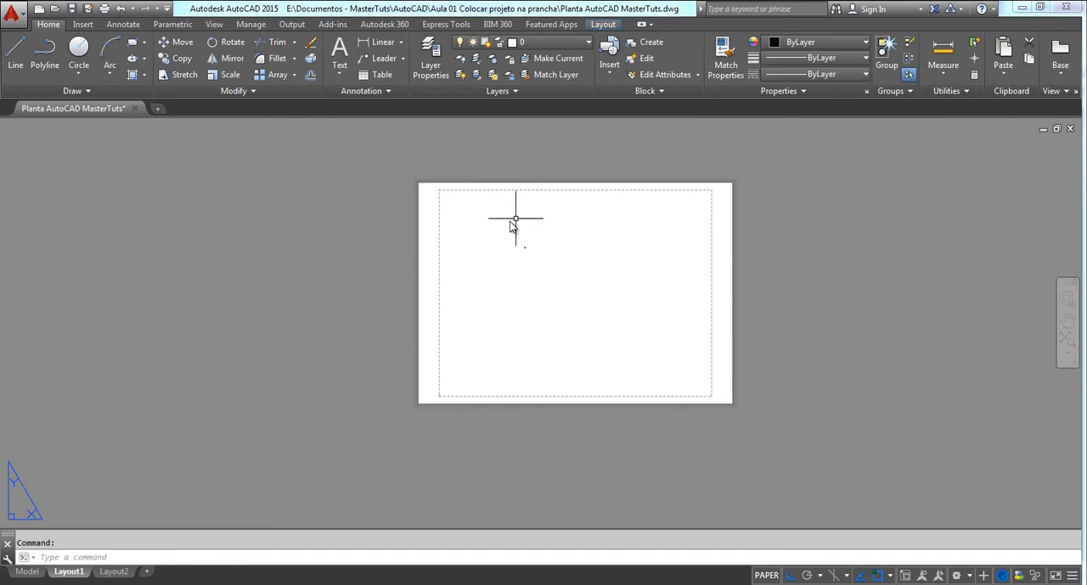
scroll(535, 248, up, 4)
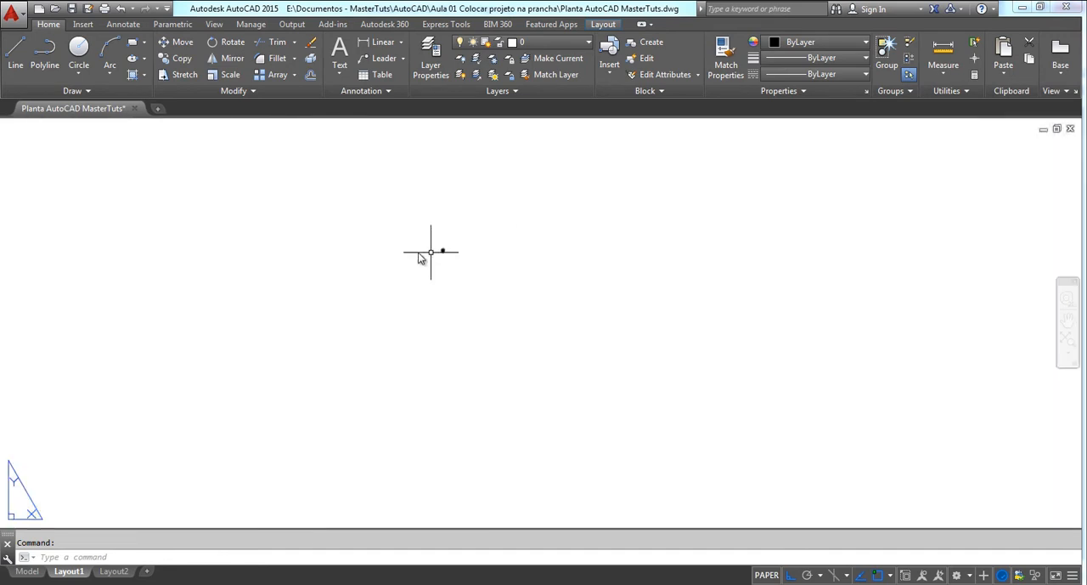
scroll(439, 240, down, 4)
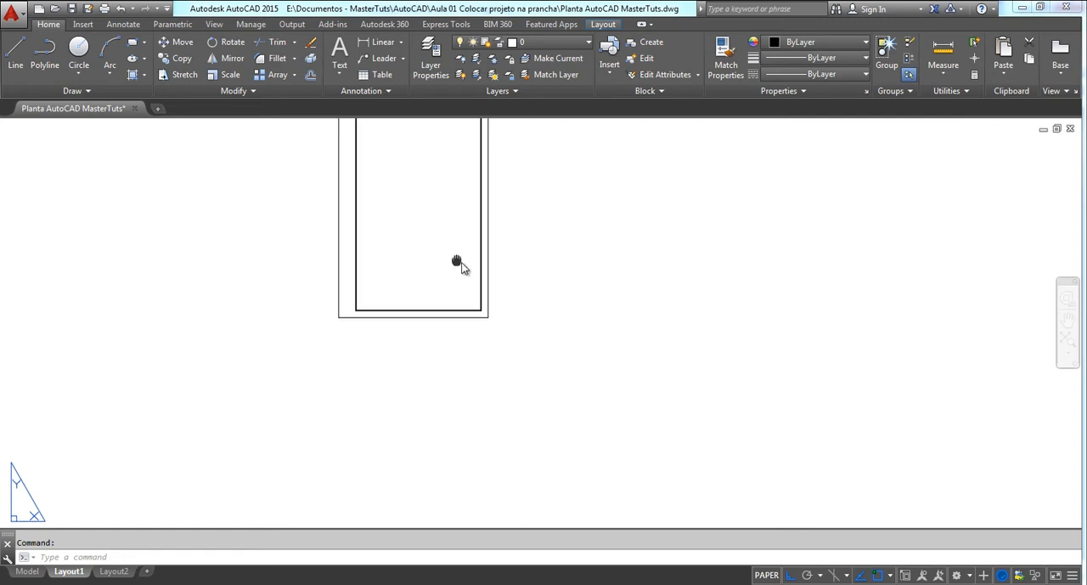
middle_drag(456, 262, 536, 280)
middle_drag(432, 388, 486, 395)
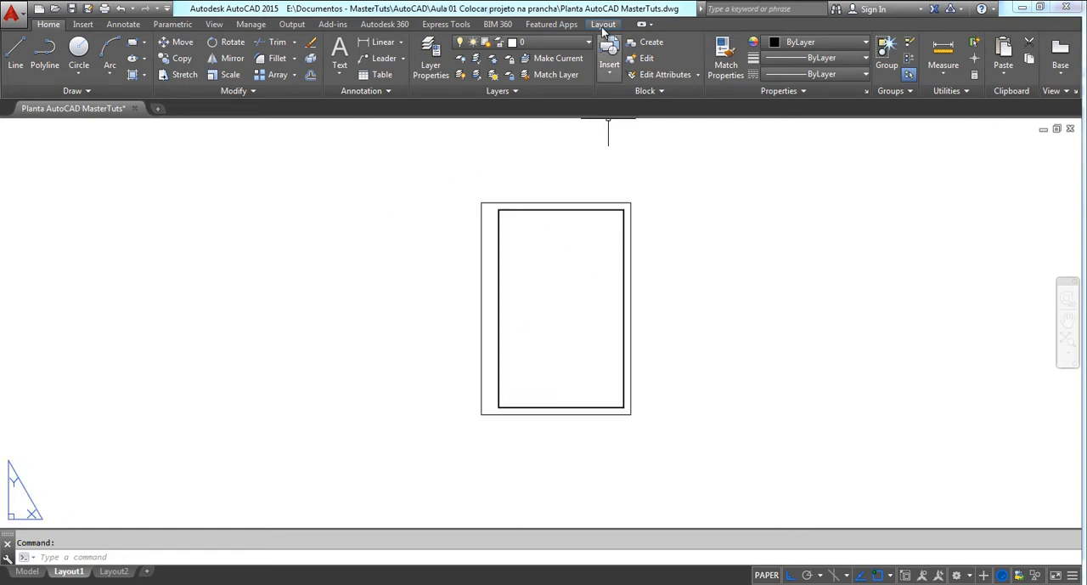
Modify the page setup of Layout1 to use the DWG To PDF.pc3 plotter
click(603, 24)
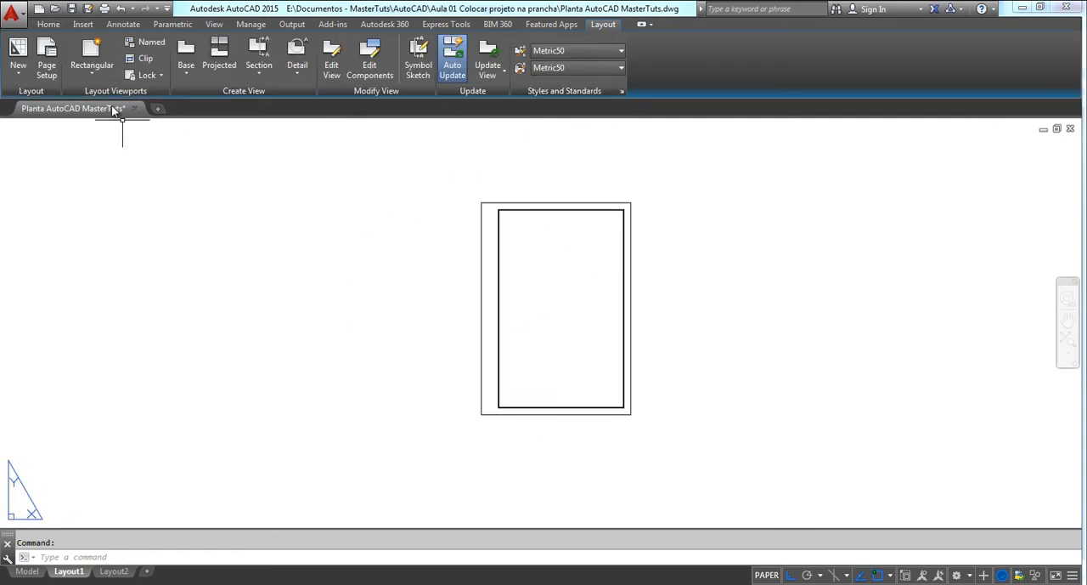
click(49, 56)
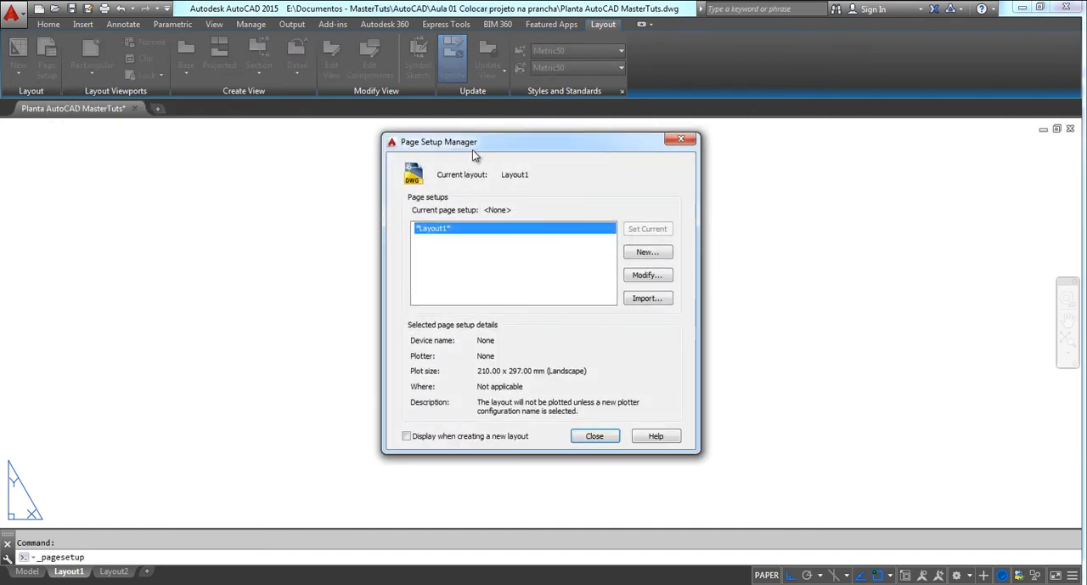
drag(473, 150, 212, 158)
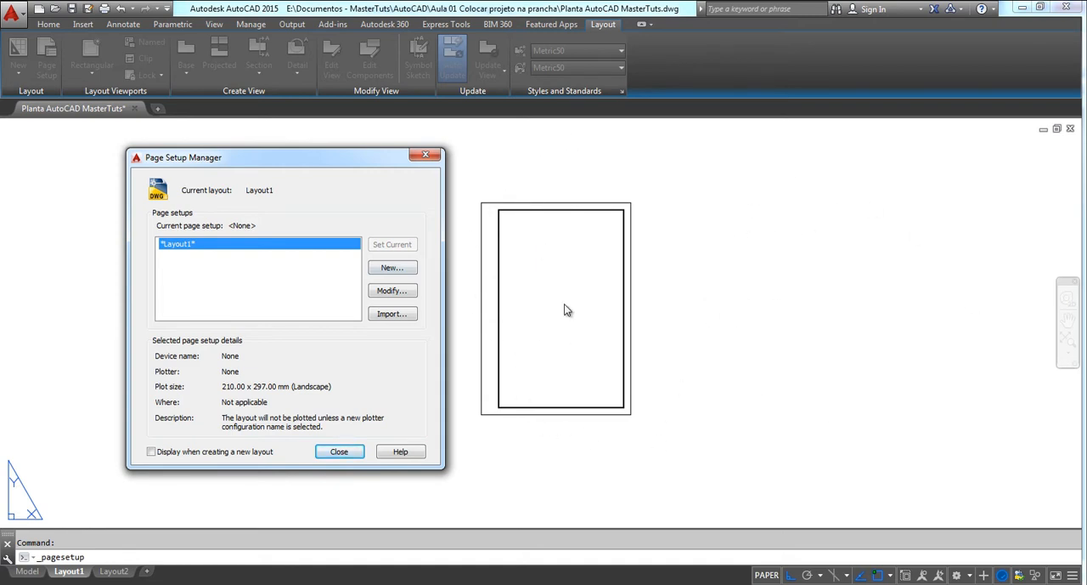
click(390, 293)
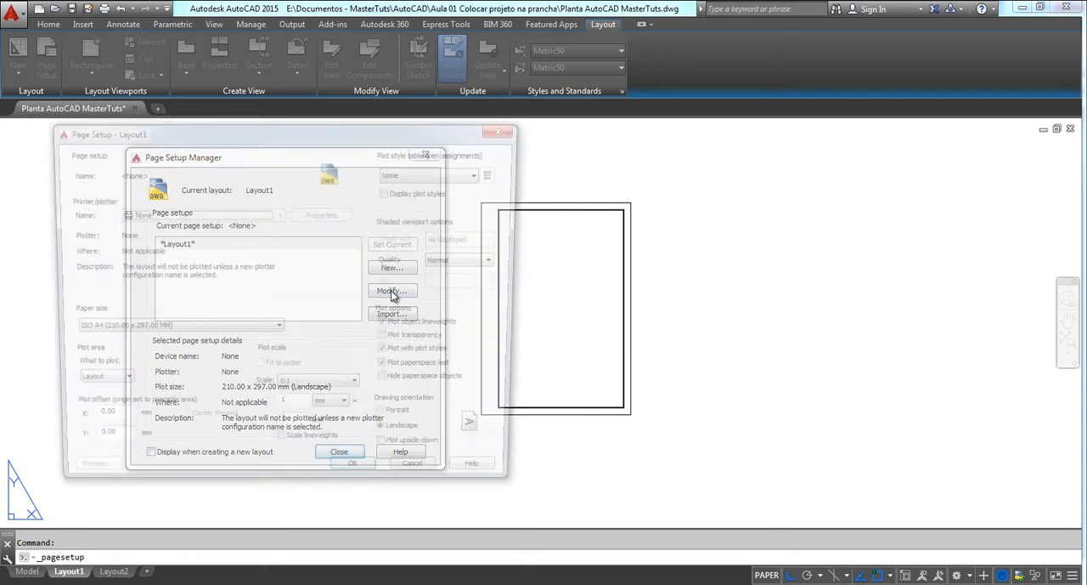
drag(262, 137, 299, 132)
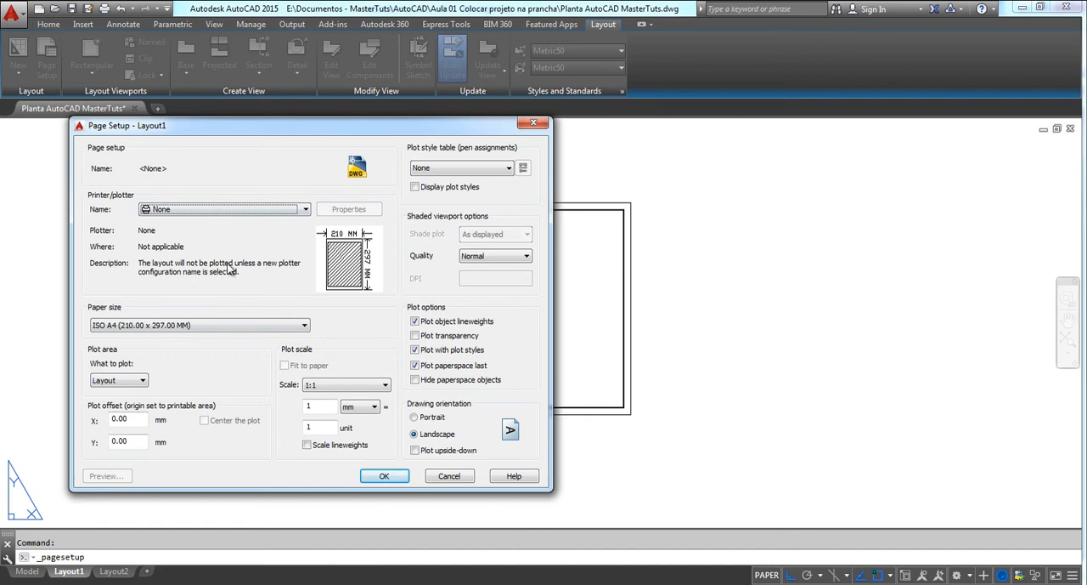
click(305, 210)
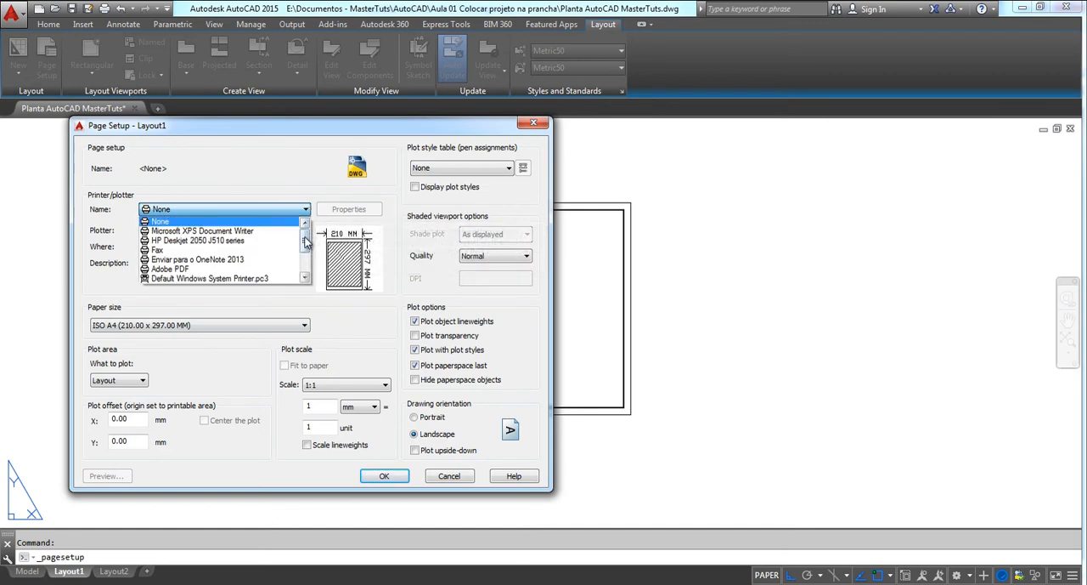
drag(307, 237, 311, 252)
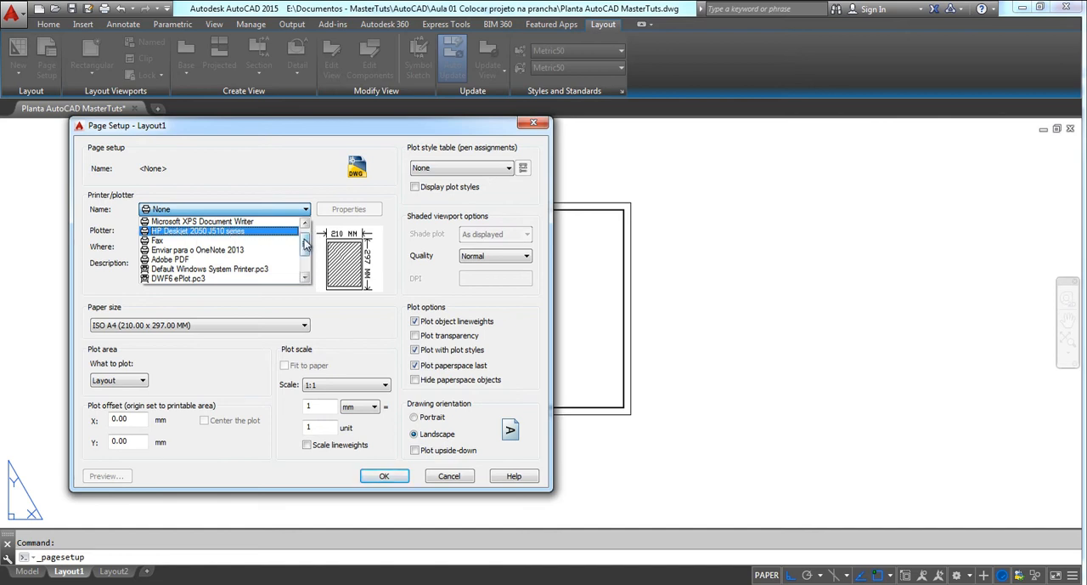
drag(305, 245, 305, 260)
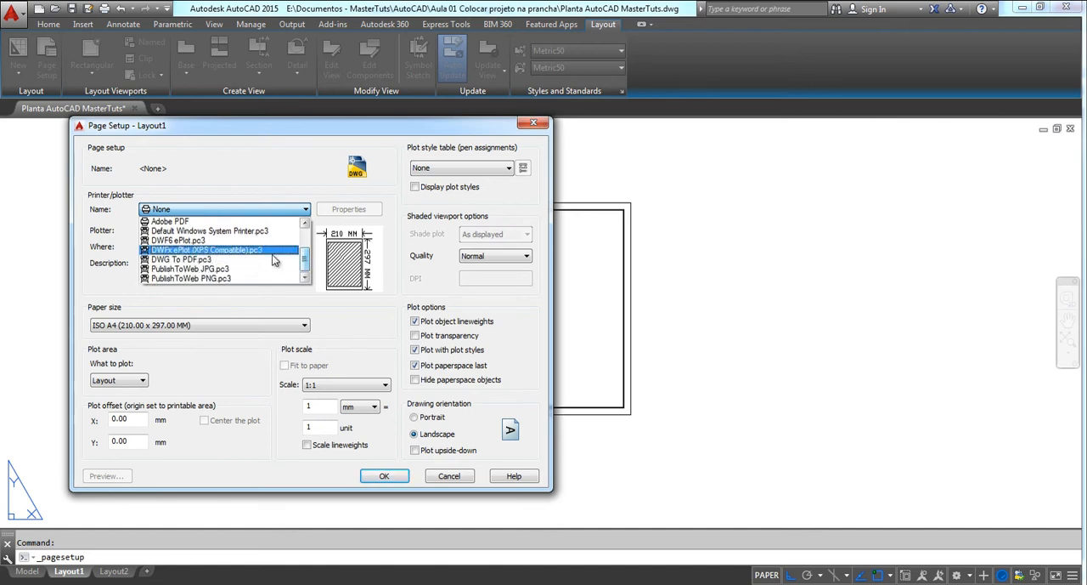
click(195, 260)
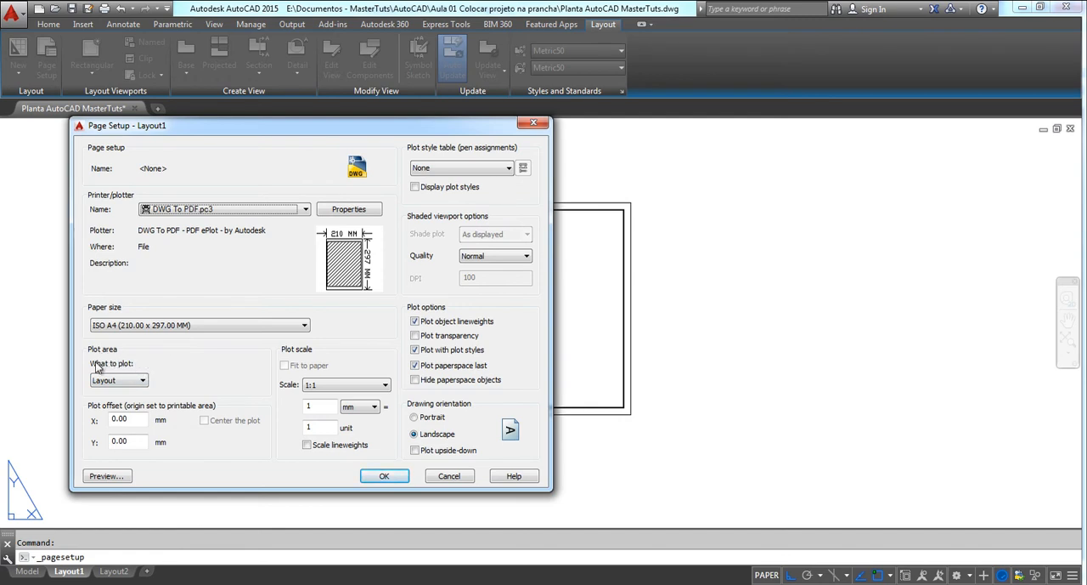
Set the plot area to a window around the outer sheet rectangle and center the plot on the paper
click(144, 380)
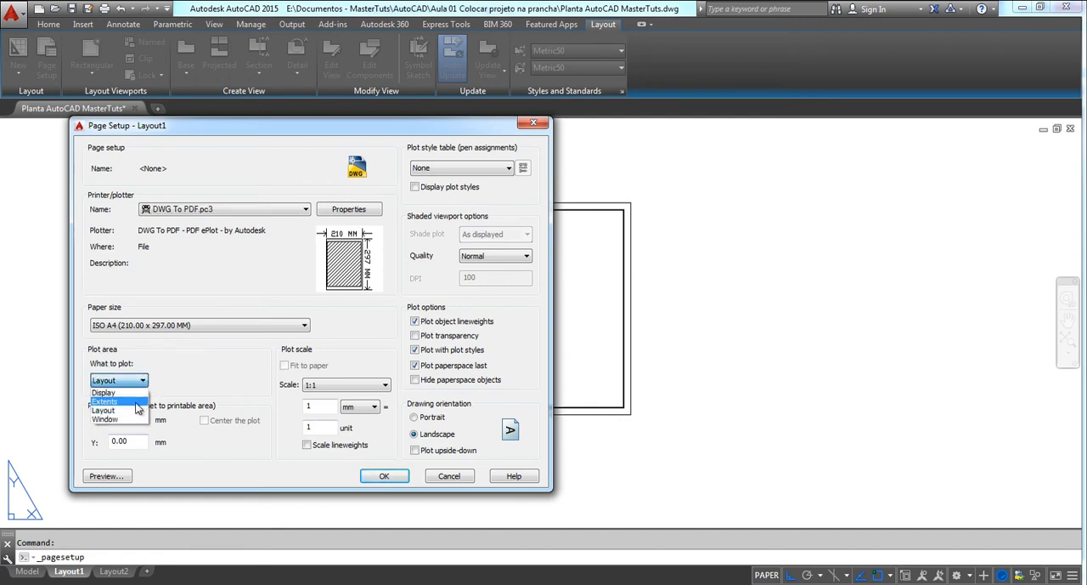
click(115, 422)
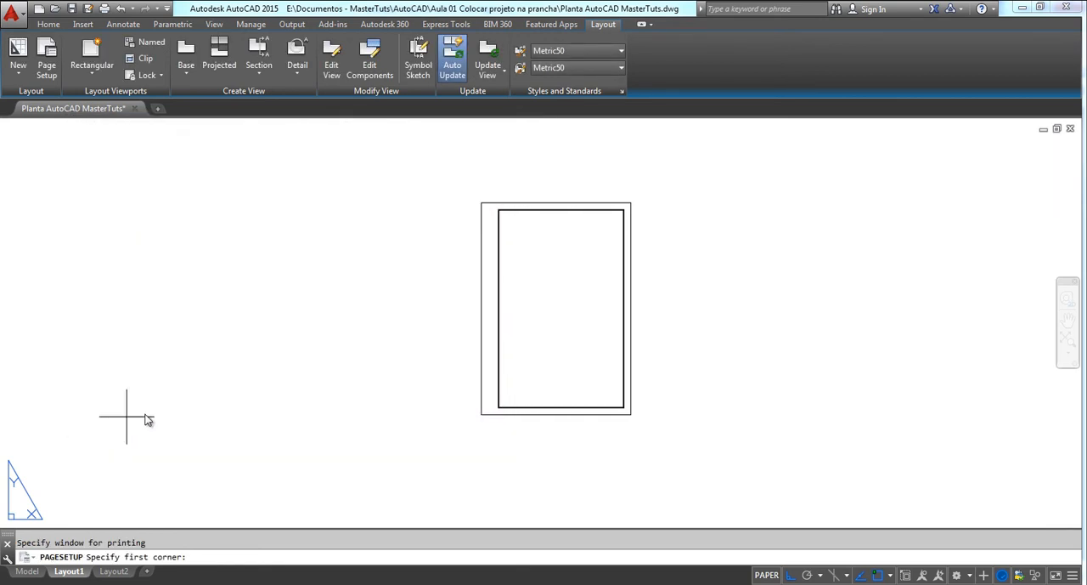
click(482, 203)
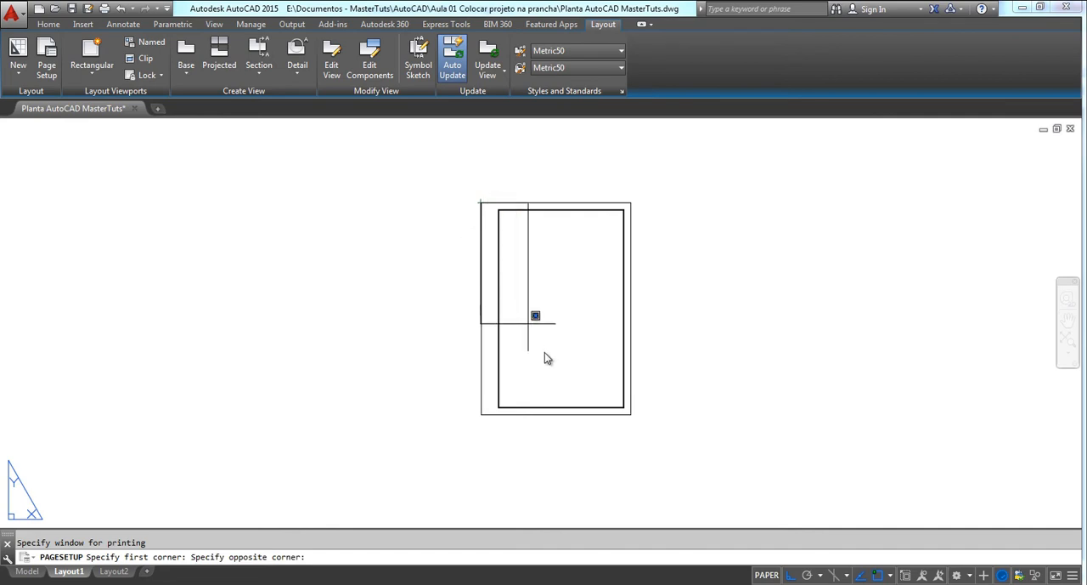
click(633, 418)
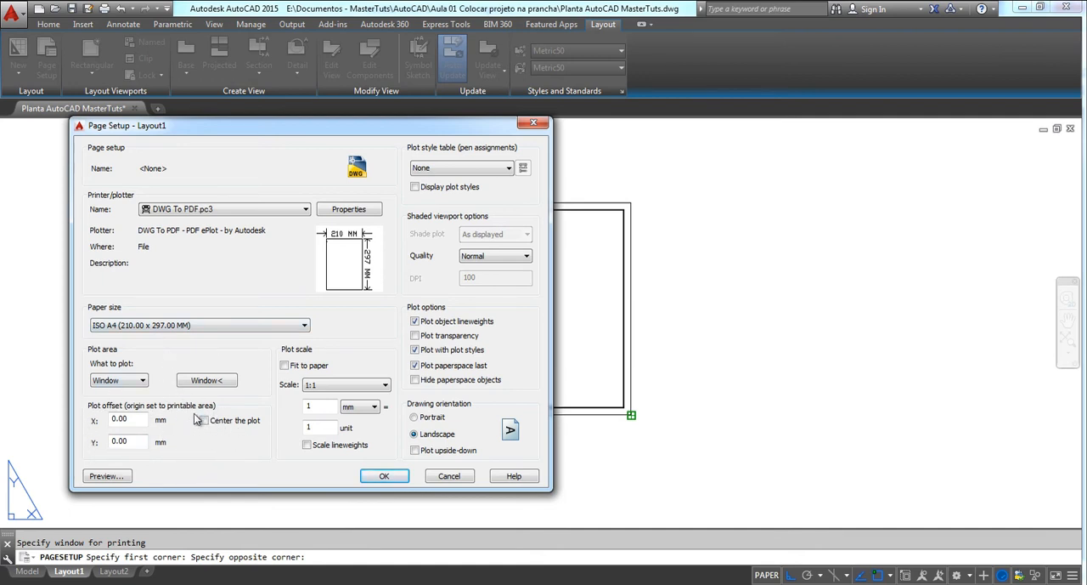
mouse_move(321, 271)
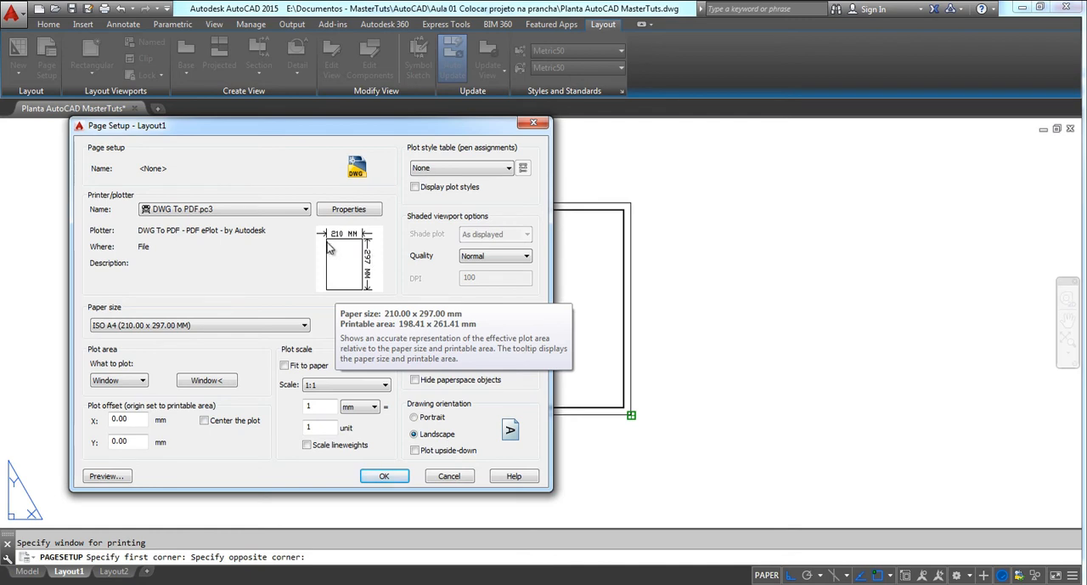
click(204, 424)
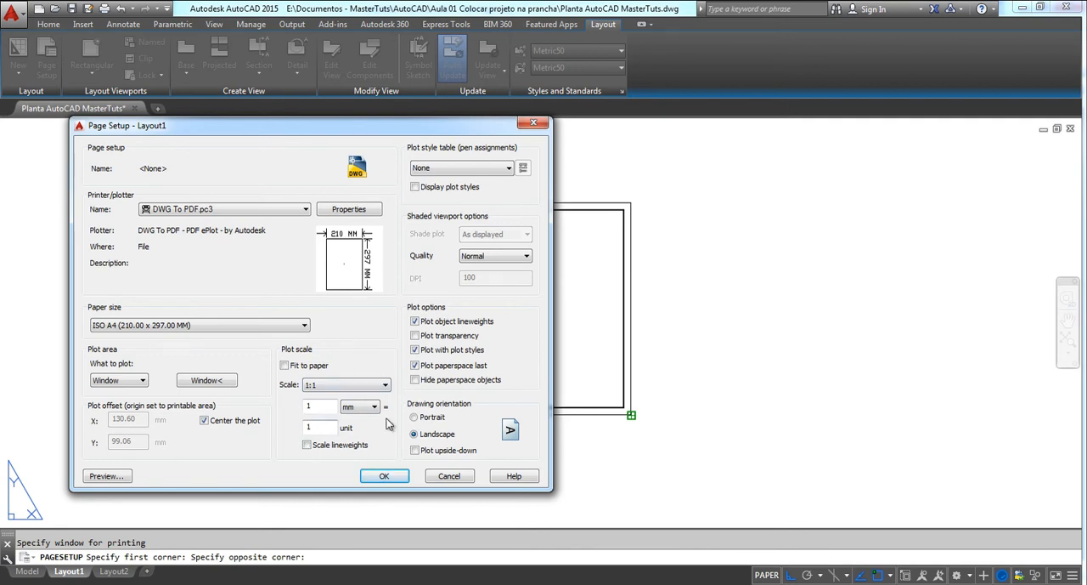
Try custom plot scales such as 10 mm to 100 units and 100 mm to 1000 units, and restore 1:1
click(321, 406)
text(0)
click(316, 426)
text(000)
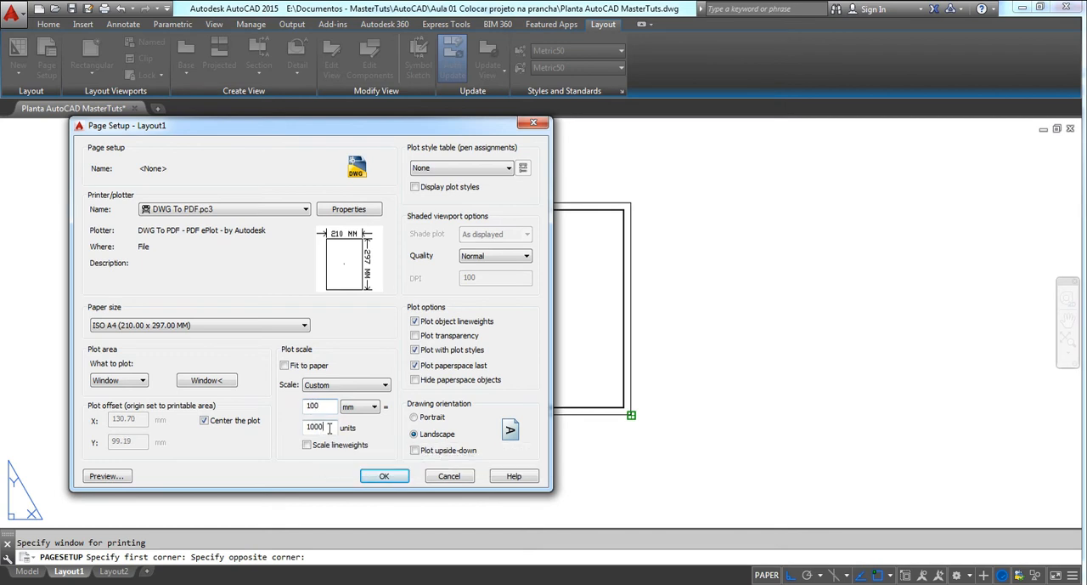
drag(330, 427, 303, 407)
text(50)
click(325, 406)
text(0)
double_click(310, 426)
text(1)
double_click(314, 406)
text(1)
click(314, 426)
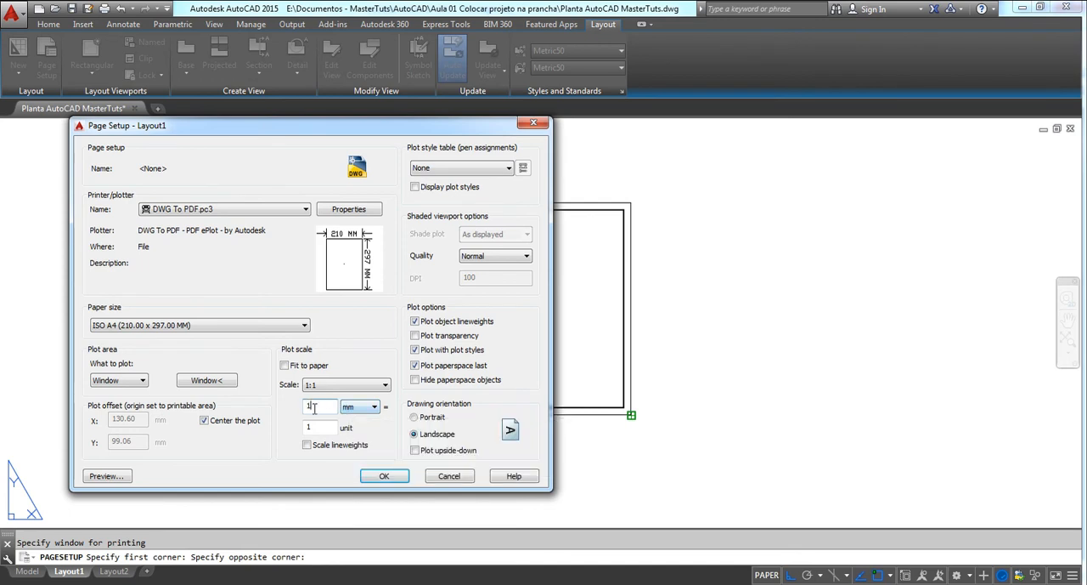
Set the plot scale to 1000 mm = 1 unit
click(374, 407)
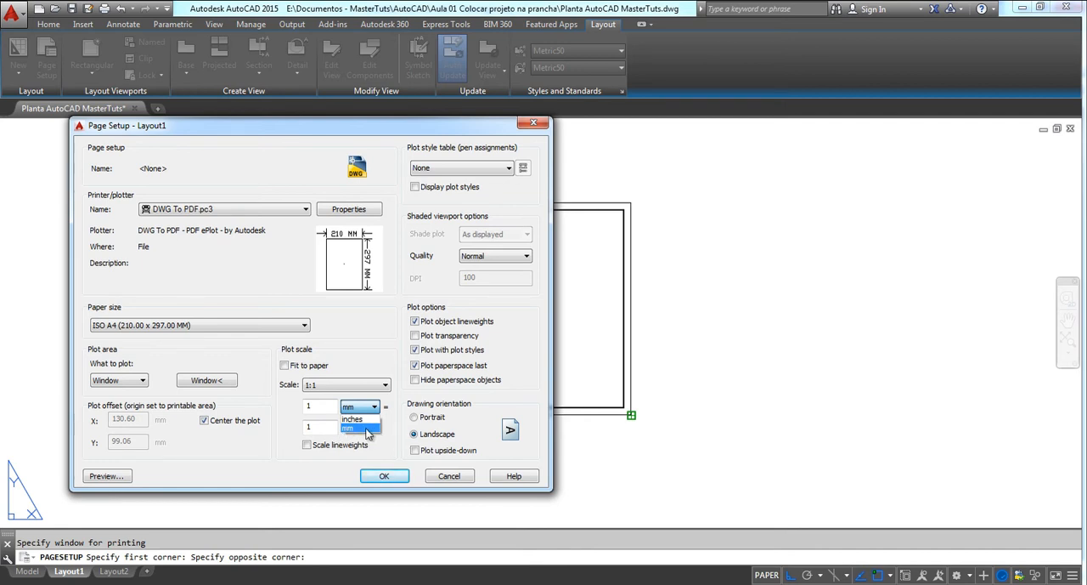
click(320, 407)
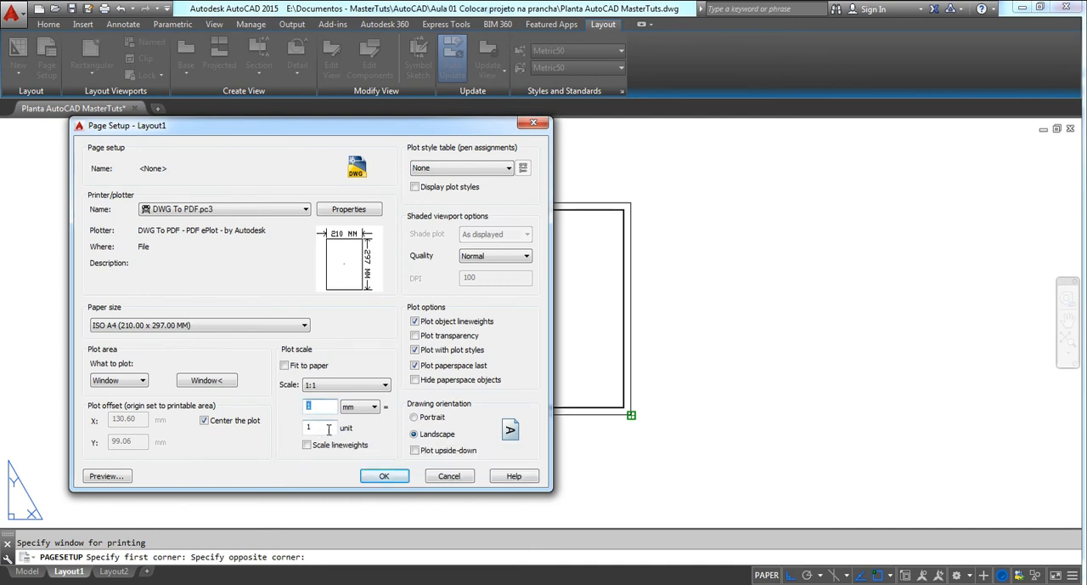
double_click(310, 427)
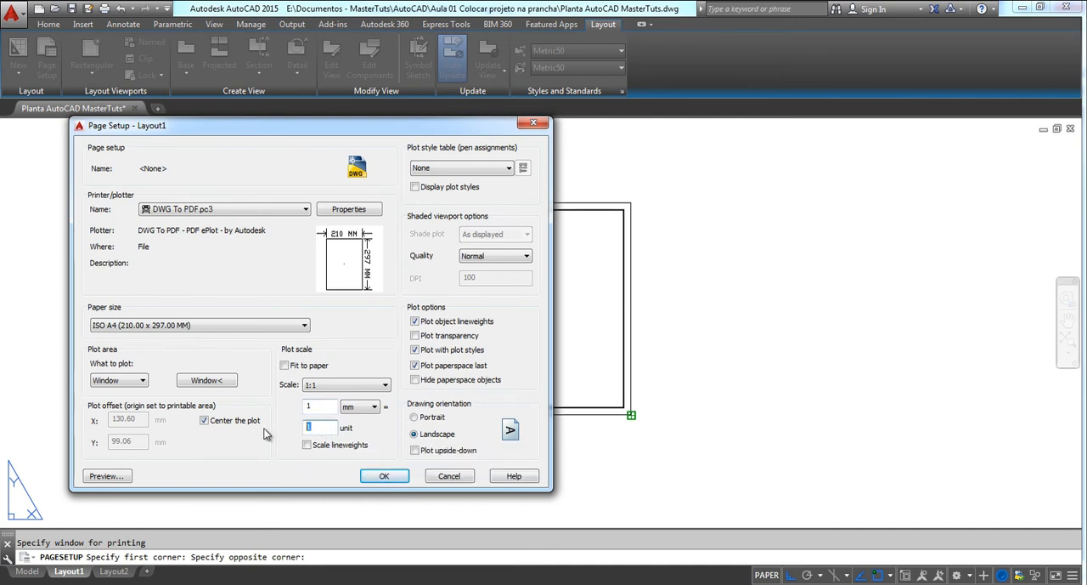
click(312, 427)
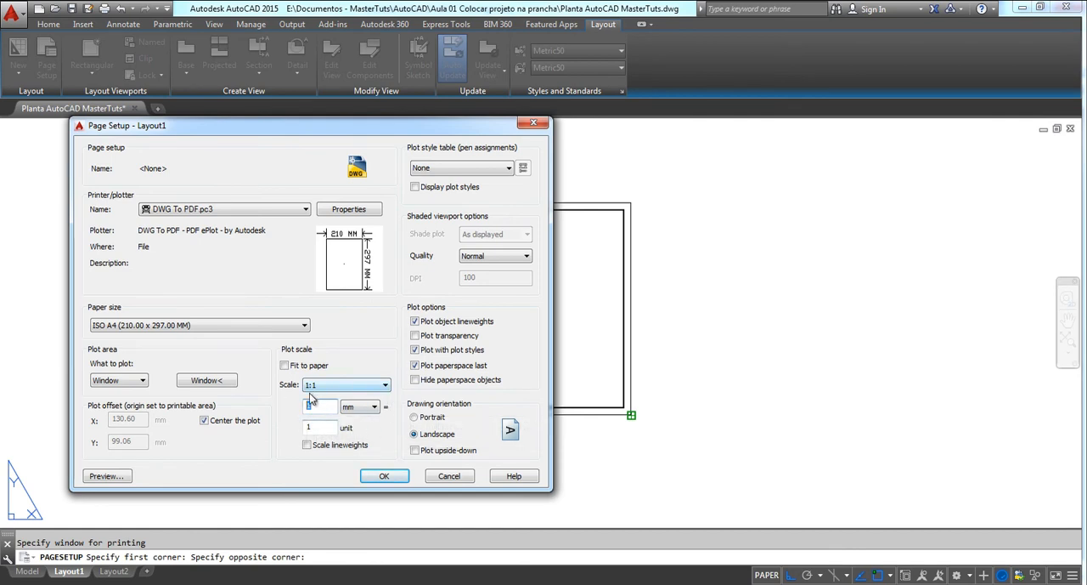
mouse_move(340, 272)
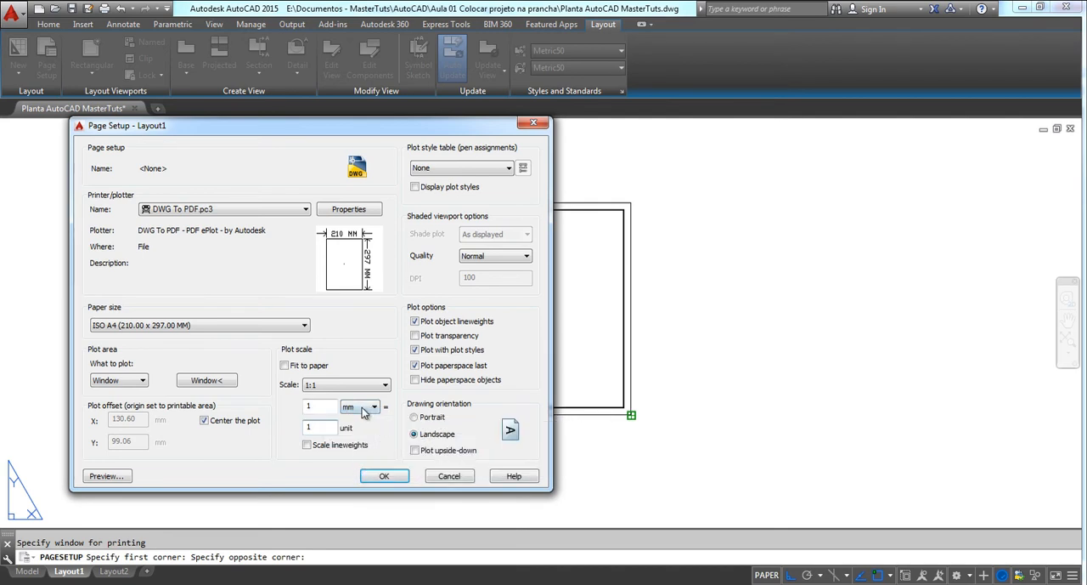
text(000)
click(322, 426)
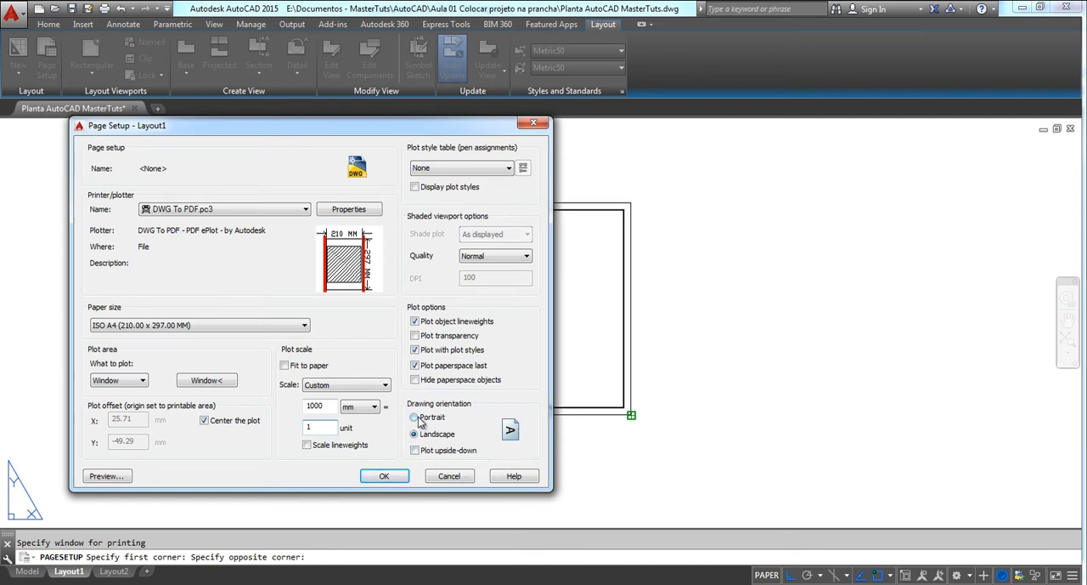
Set the drawing orientation to Portrait and apply the page setup to Layout1
click(415, 418)
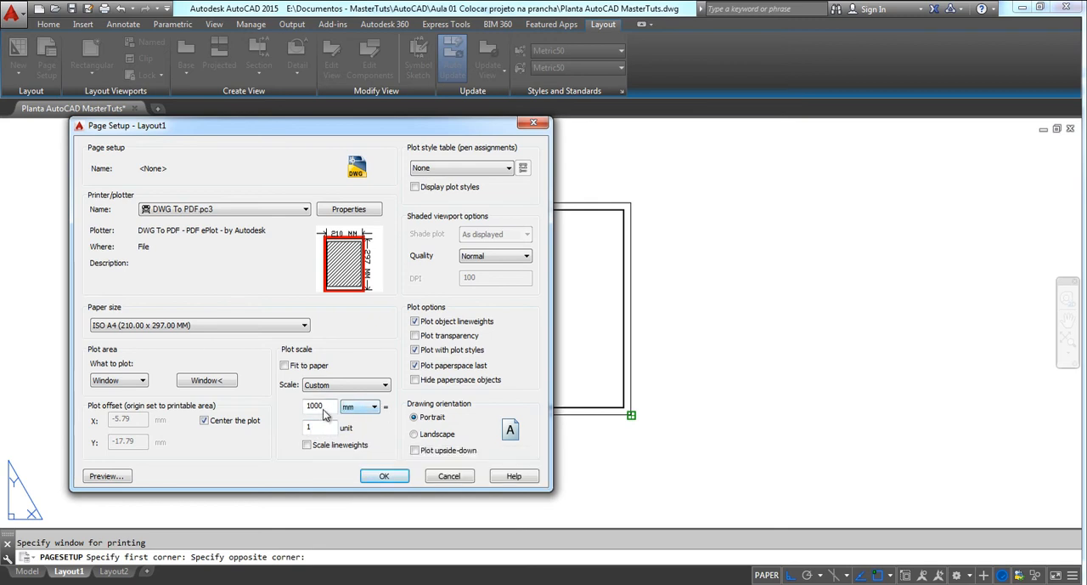
click(386, 477)
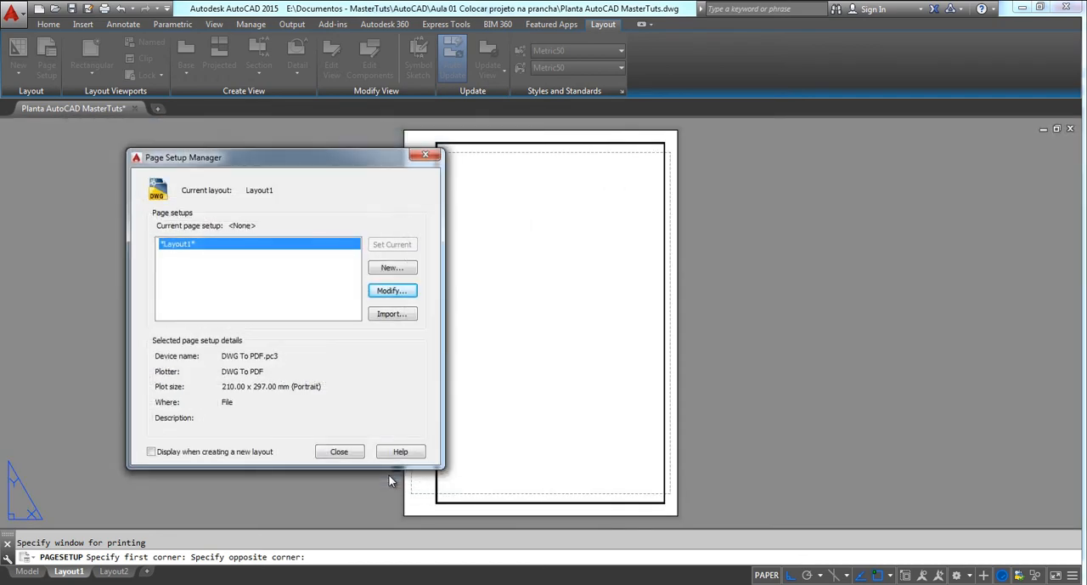
click(339, 451)
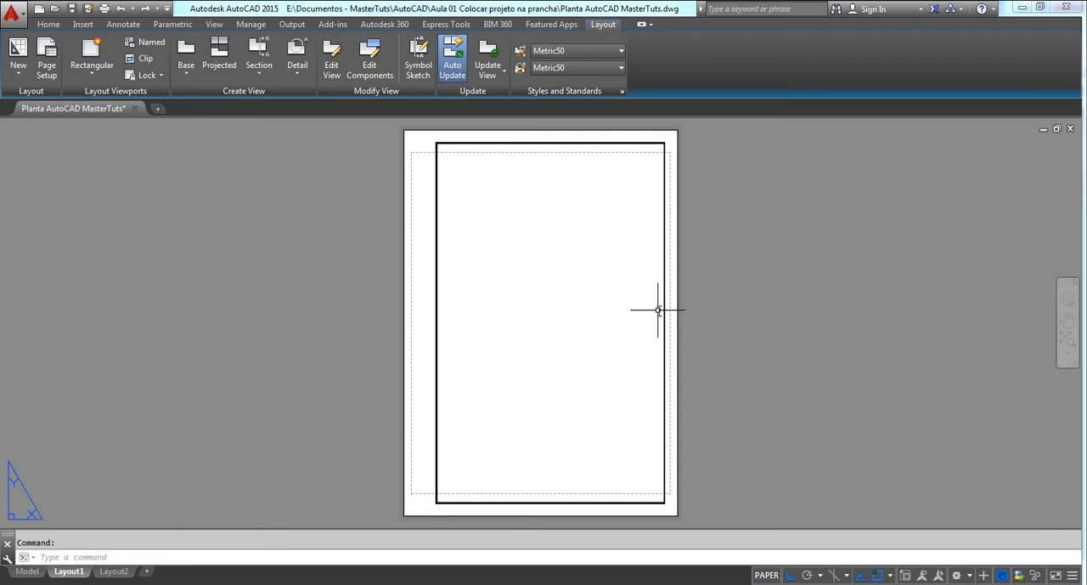
Preview the plot of Layout1 to check the margin frame, and leave the Plot command without plotting
key(ctrl+p)
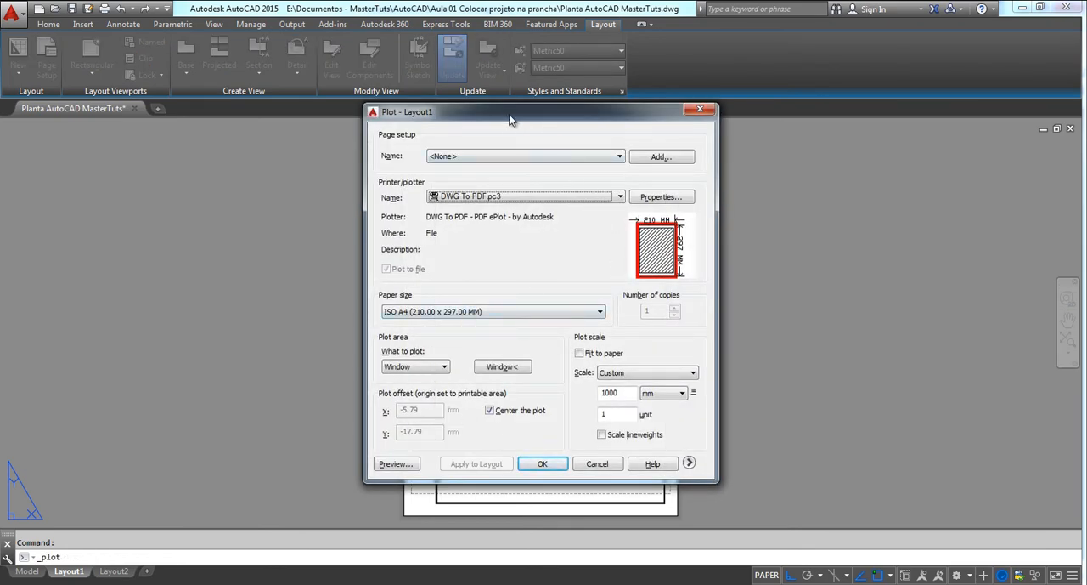
drag(510, 114, 189, 114)
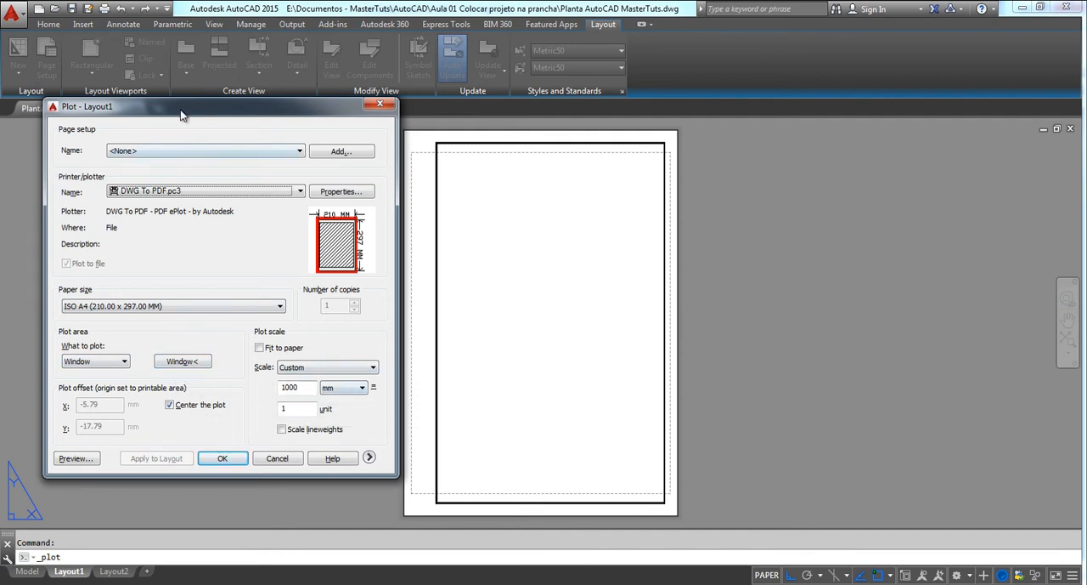
drag(181, 115, 181, 134)
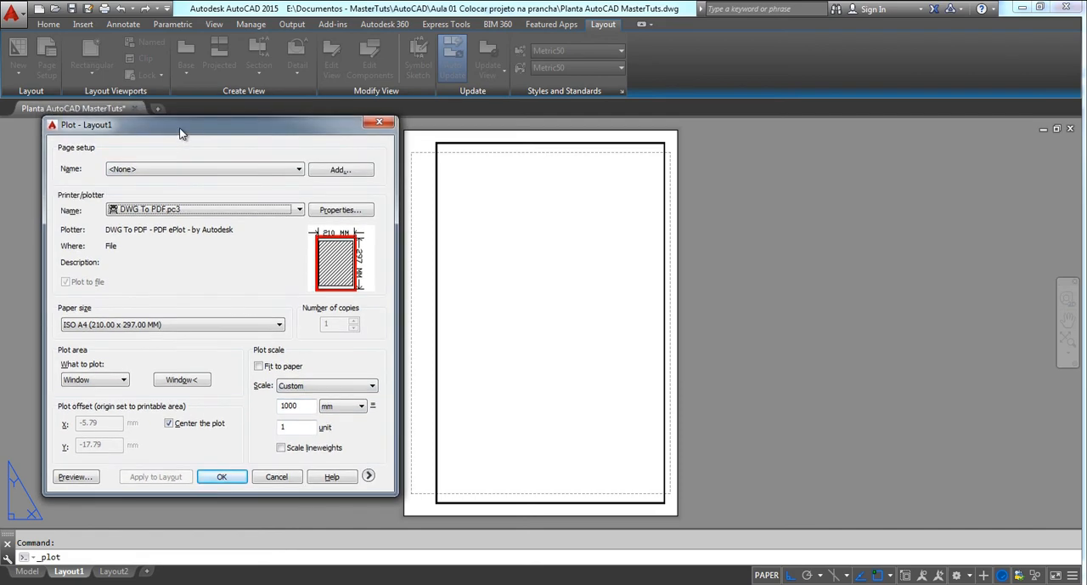
click(82, 478)
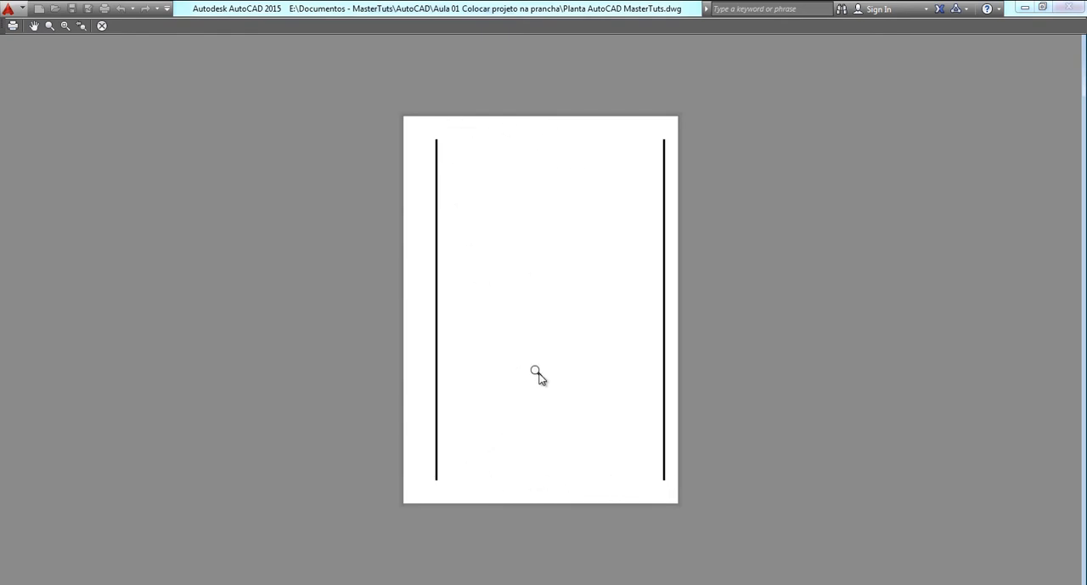
key(Escape)
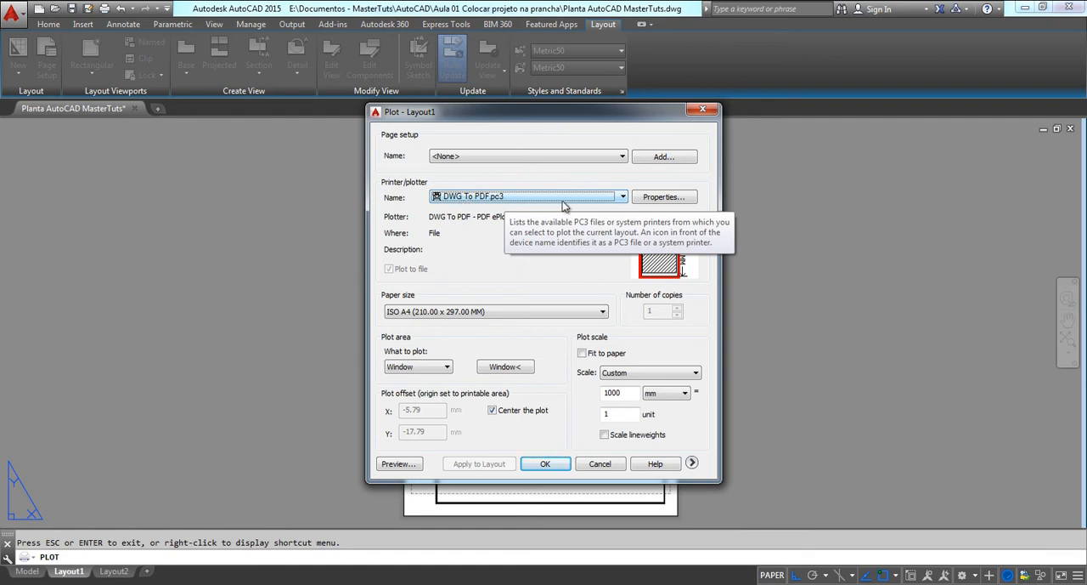
drag(505, 120, 194, 134)
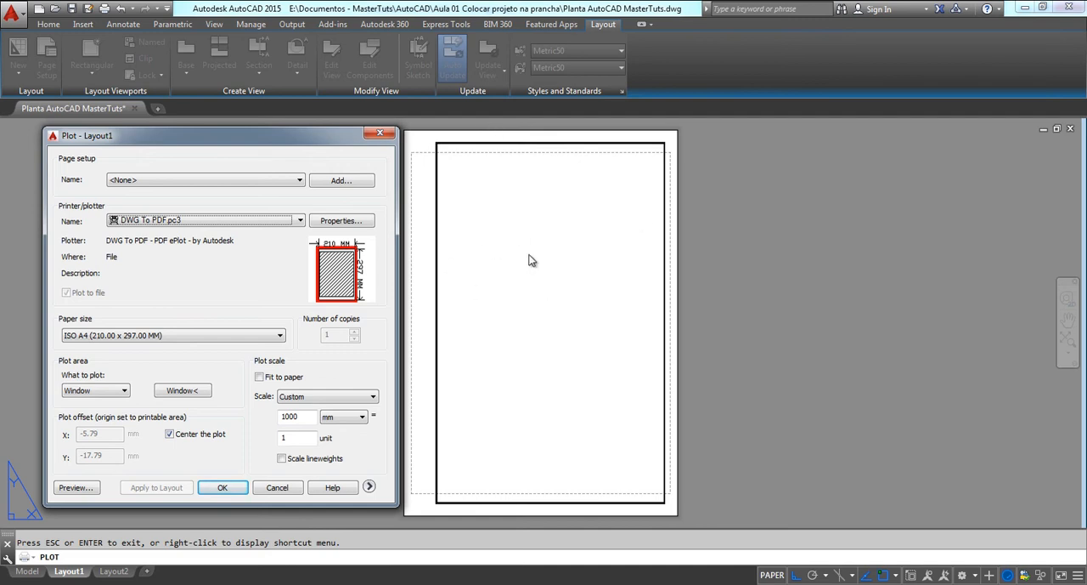
click(381, 135)
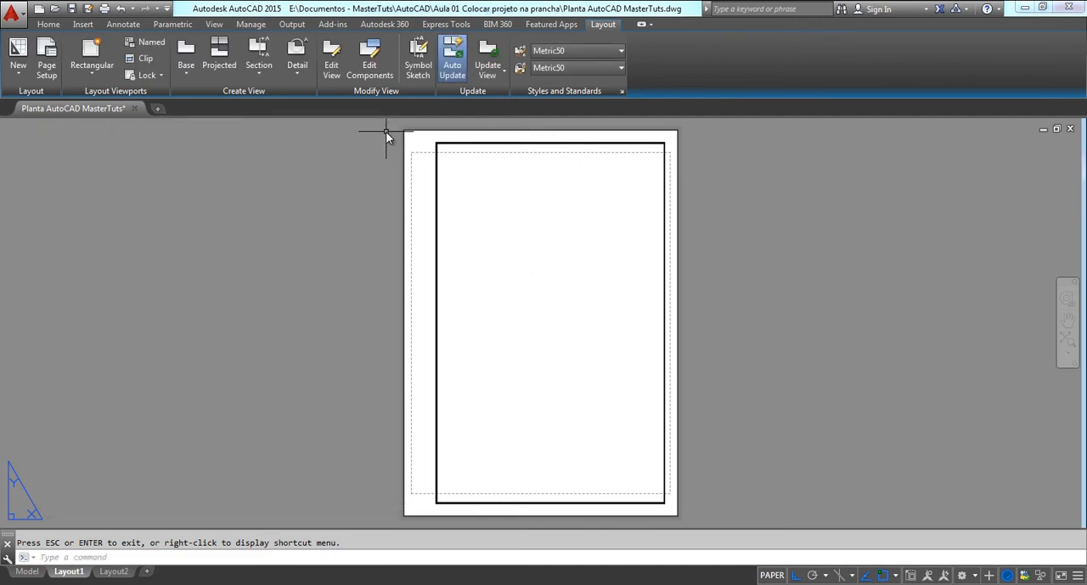
Modify the Layout1 page setup to use the ISO full bleed A4 (297.00 x 210.00 MM) paper size
click(46, 62)
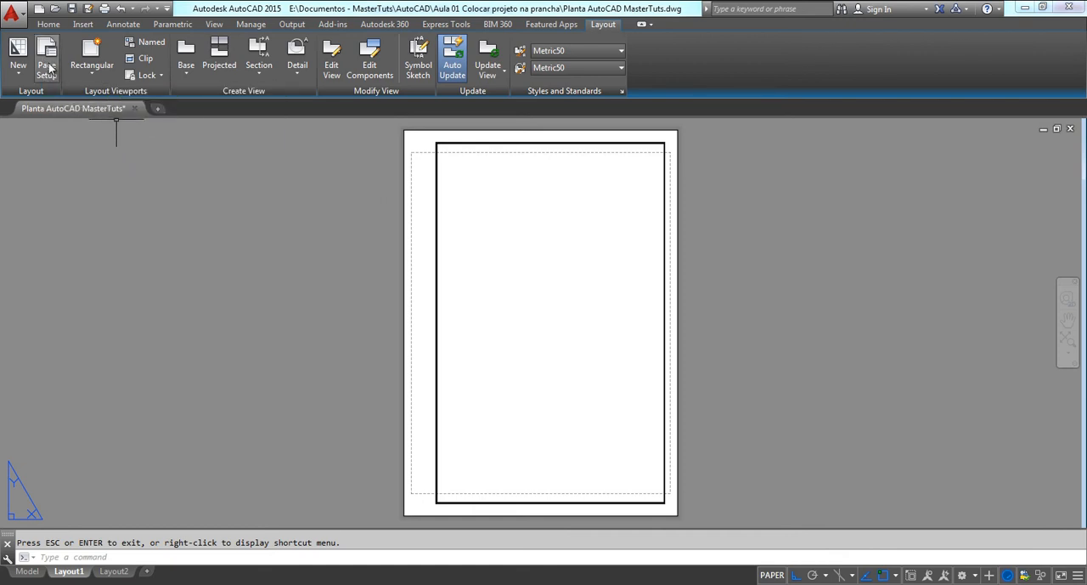
drag(479, 152, 161, 143)
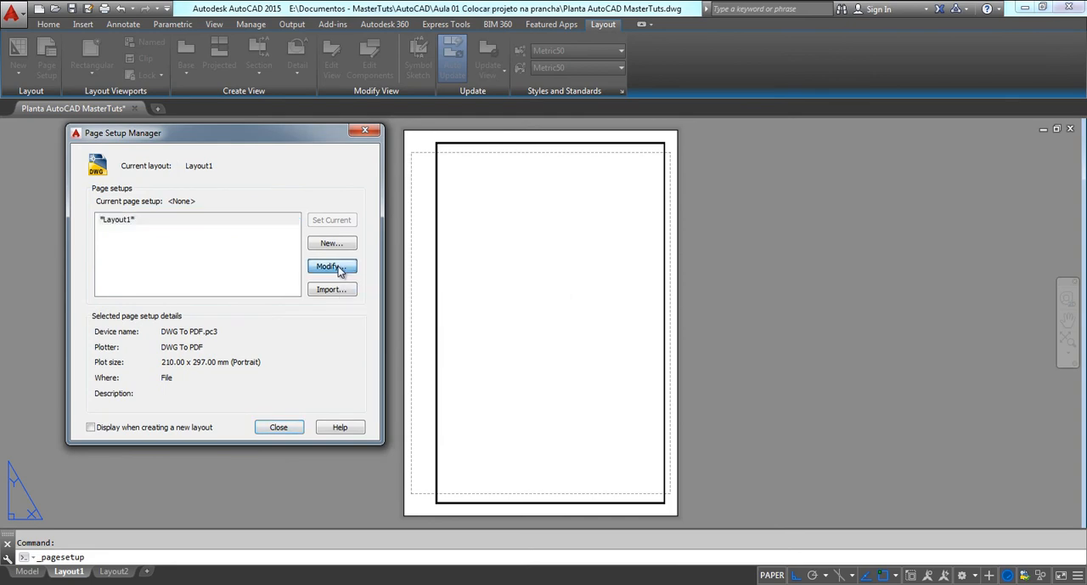
click(330, 266)
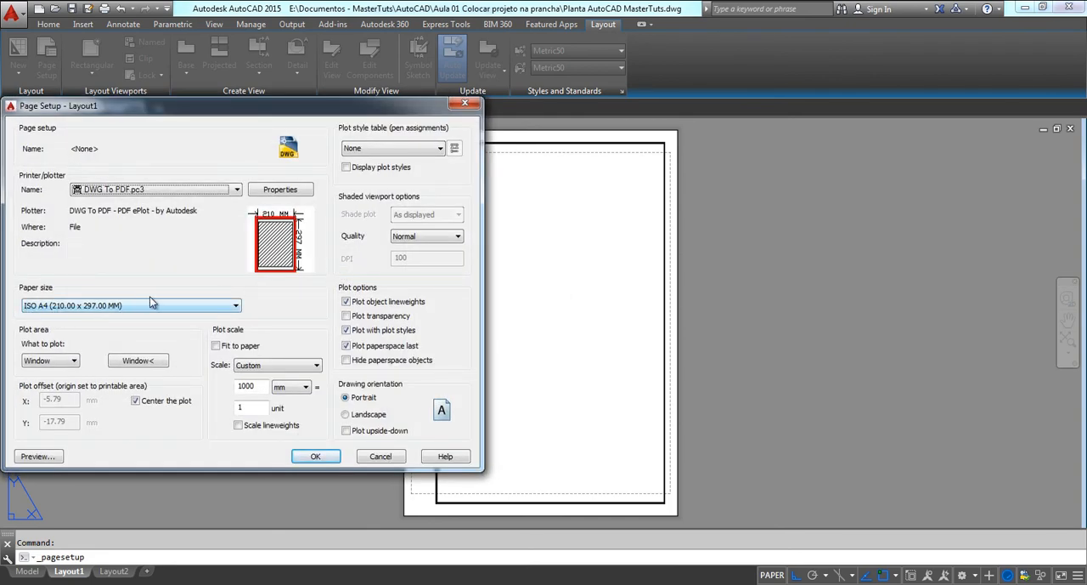
click(236, 311)
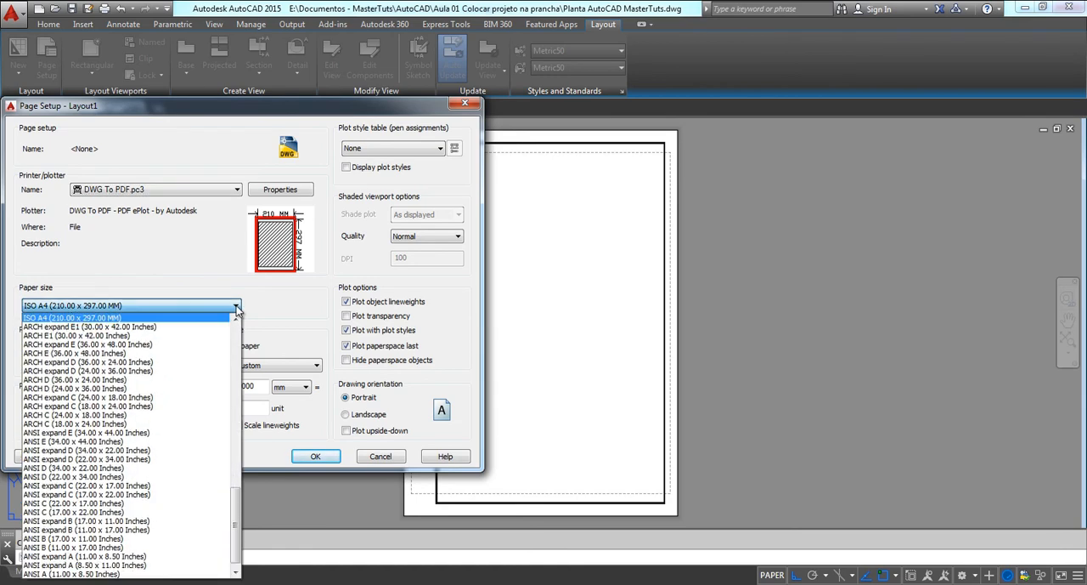
click(236, 320)
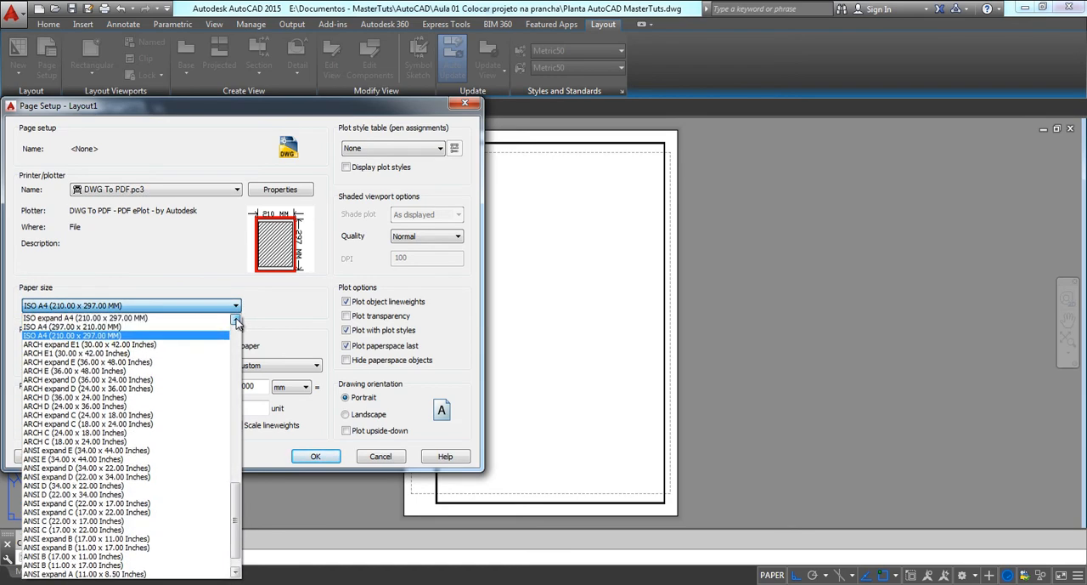
drag(236, 320, 236, 320)
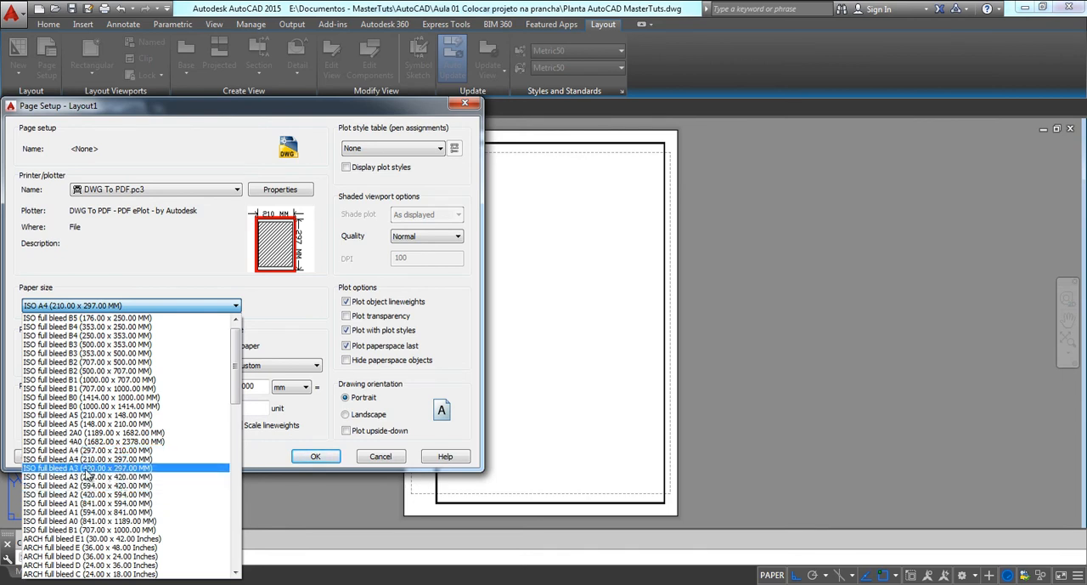
click(94, 451)
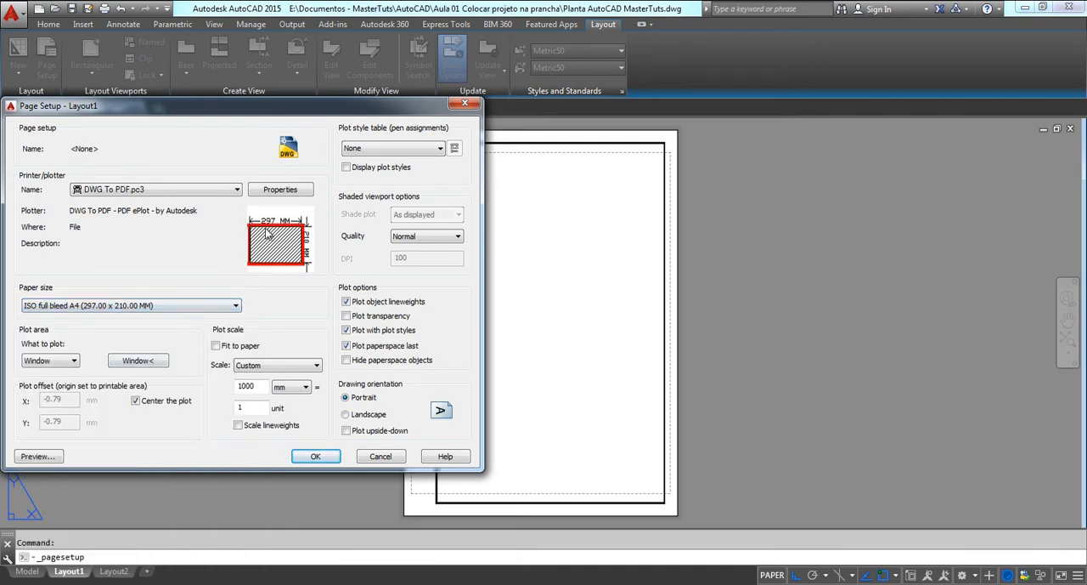
Preview the full bleed sheet, and apply the modified page setup to Layout1
mouse_move(254, 229)
click(38, 456)
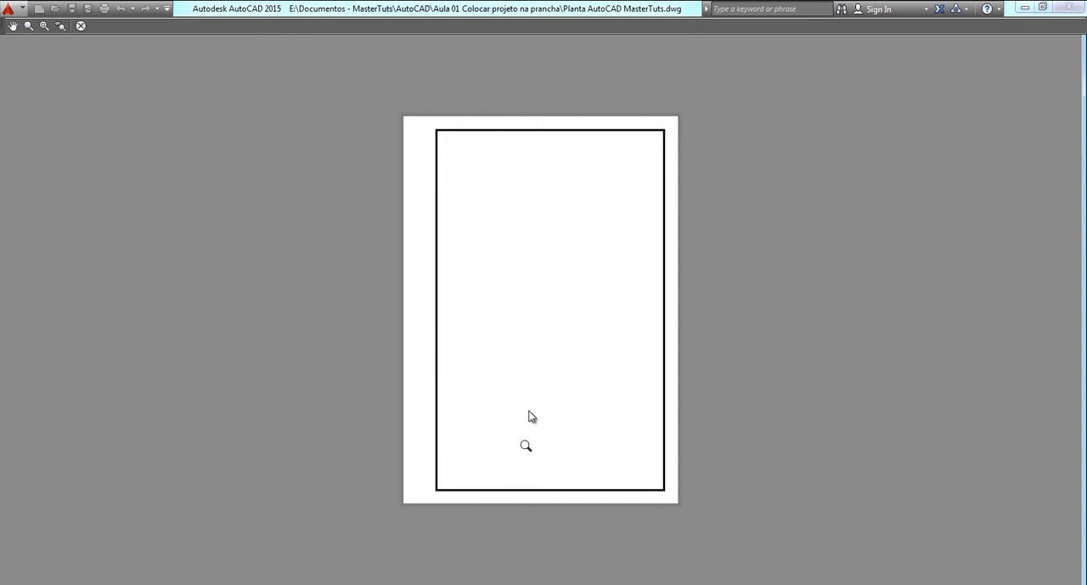
right_click(526, 249)
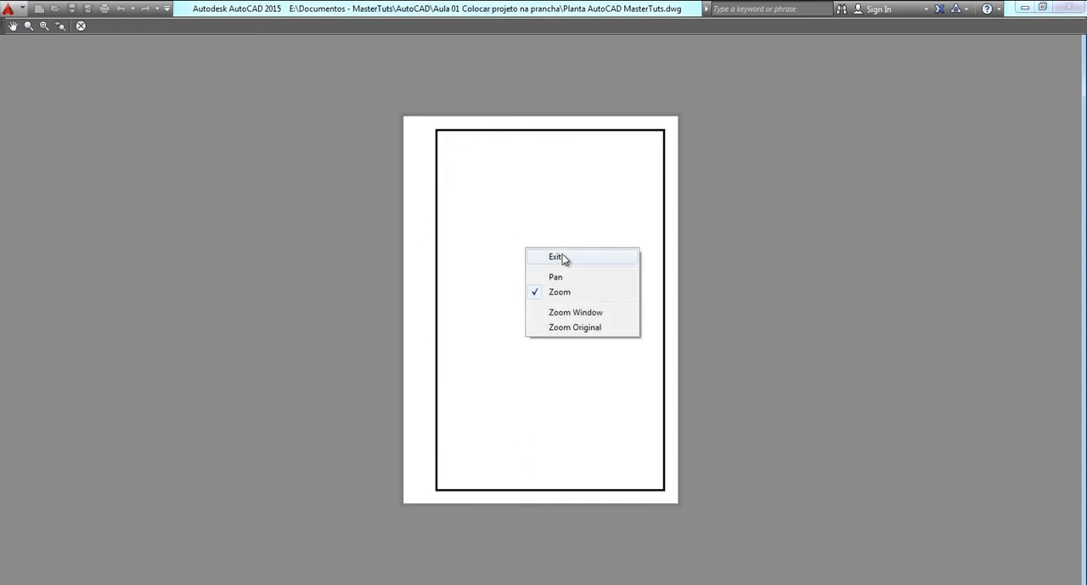
click(556, 256)
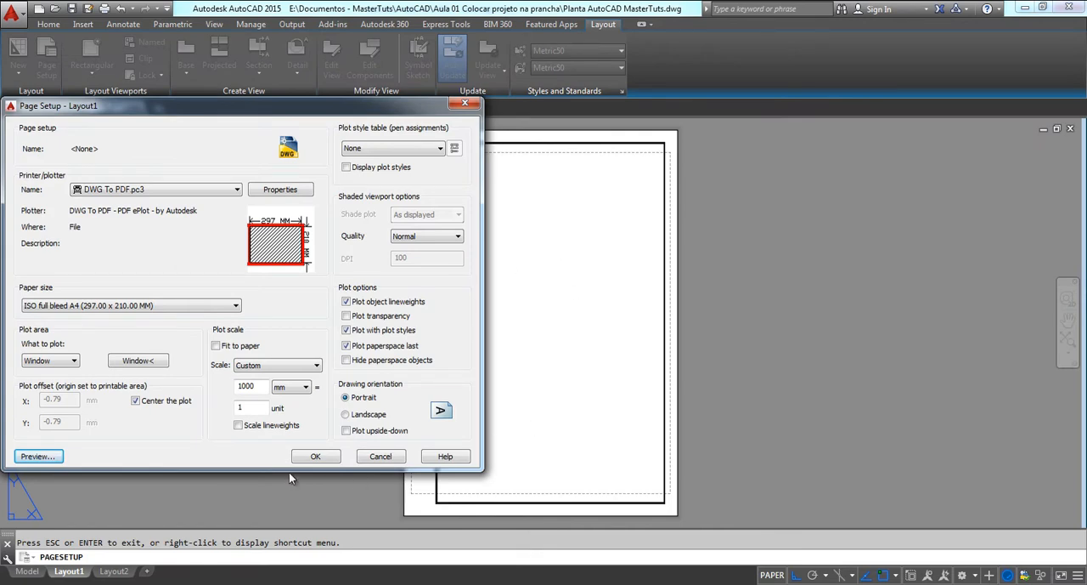
click(315, 457)
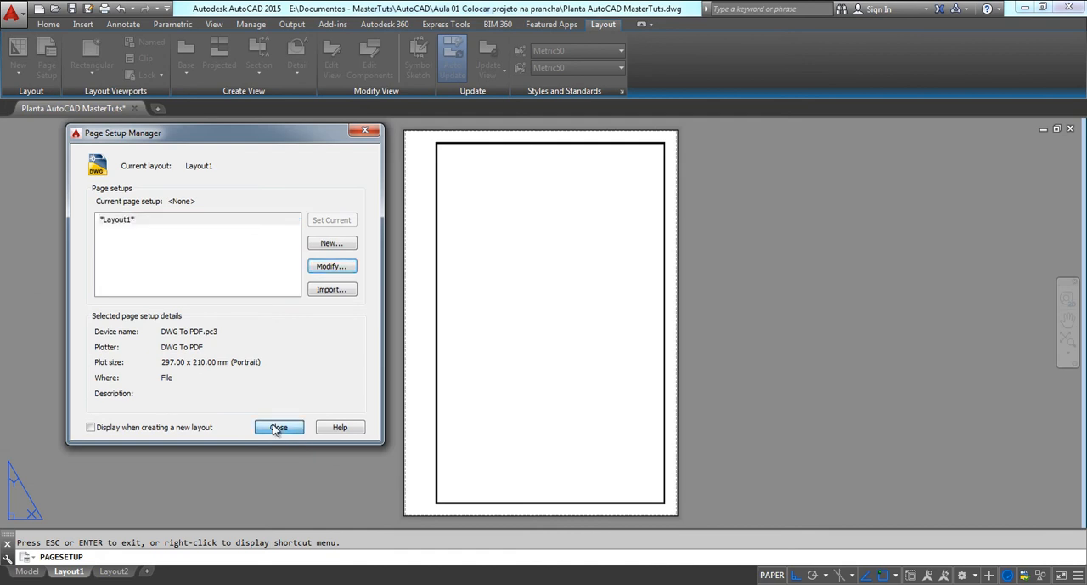
click(277, 427)
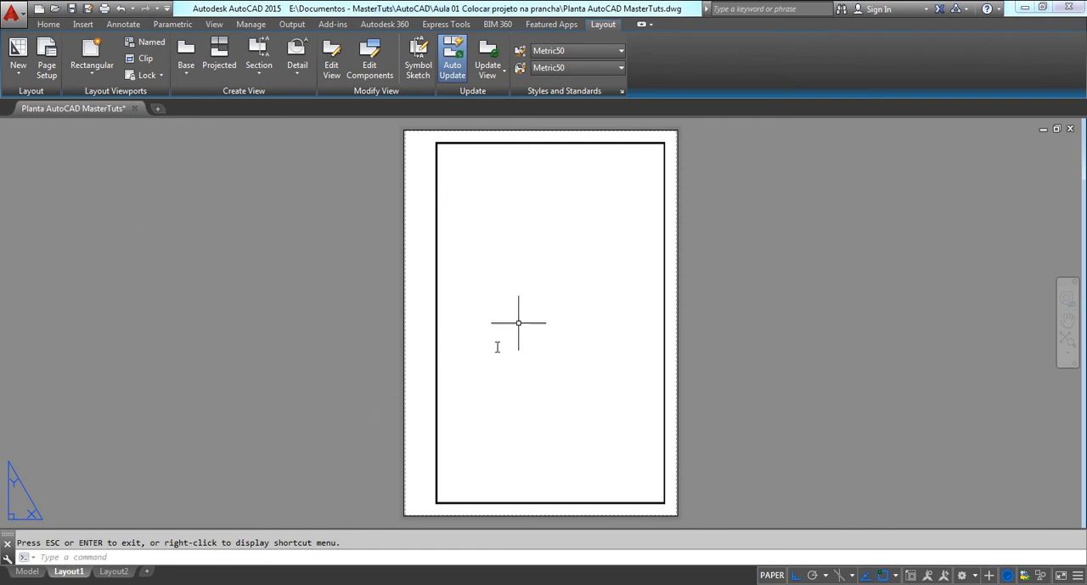
Compare the floor plan in model space with the empty framed sheet of Layout1
click(27, 571)
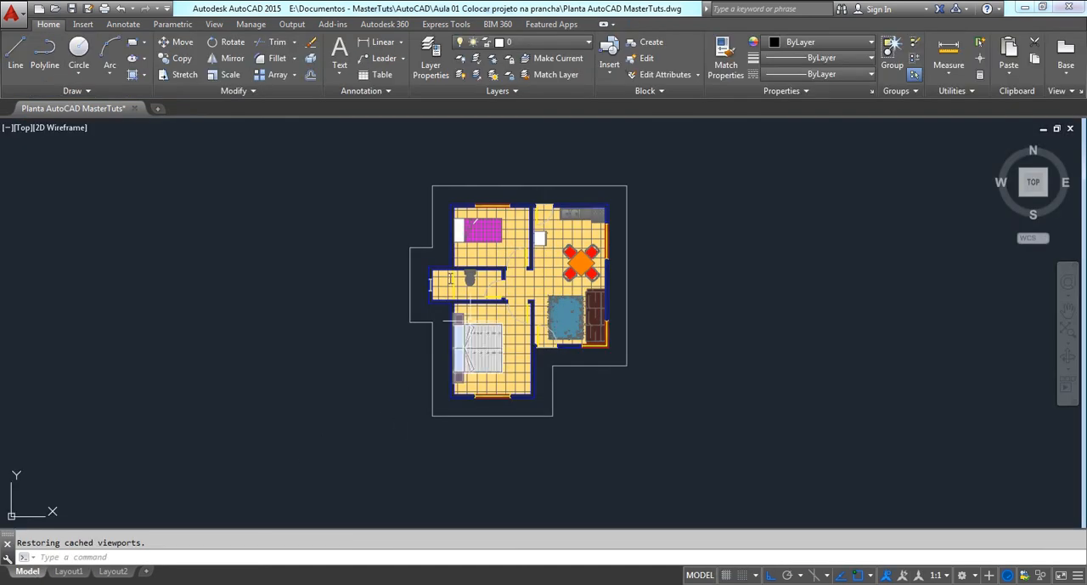
click(79, 574)
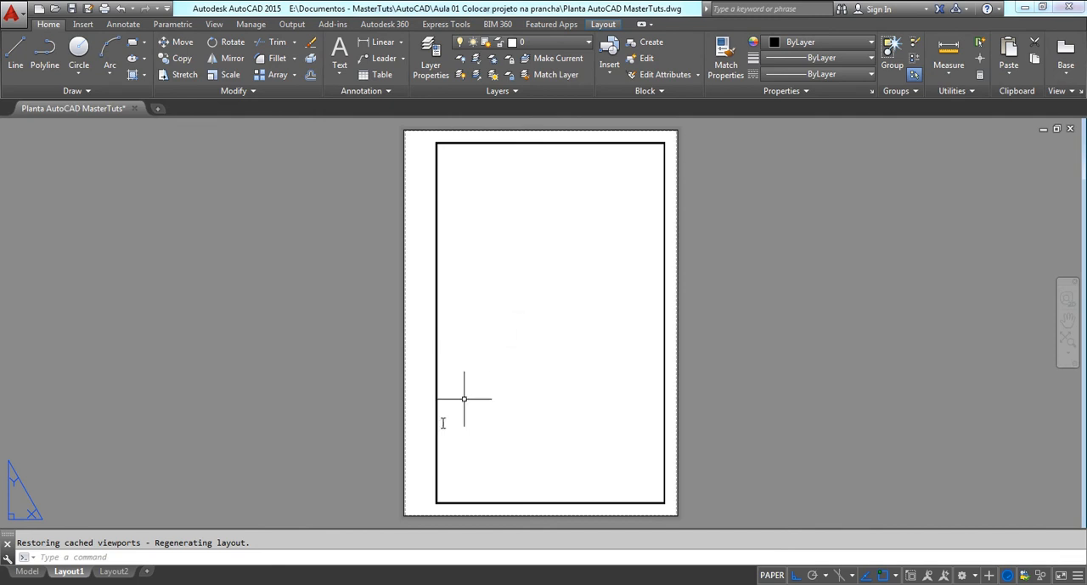
click(27, 571)
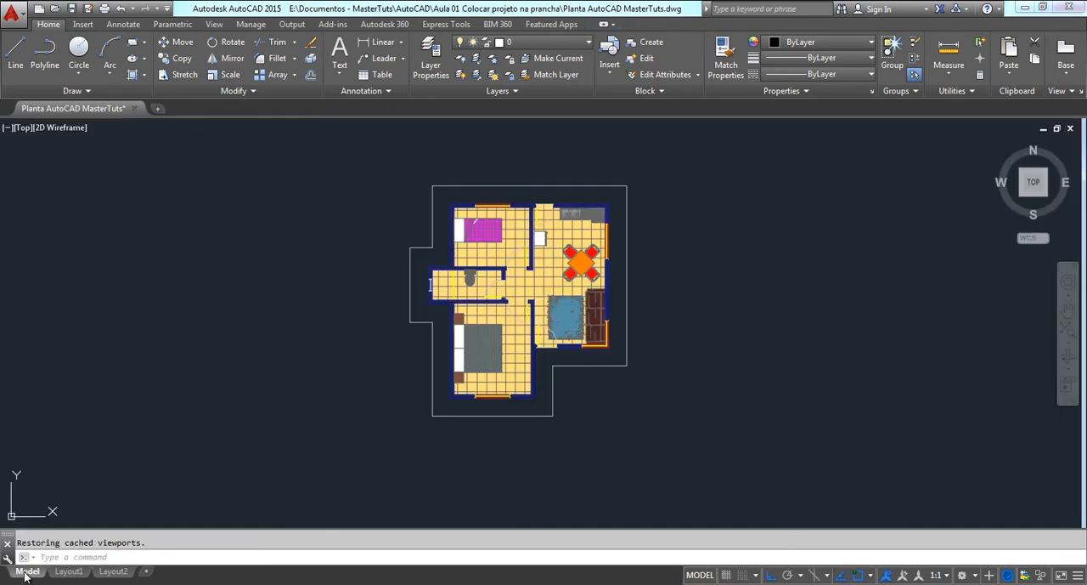
scroll(469, 294, up, 3)
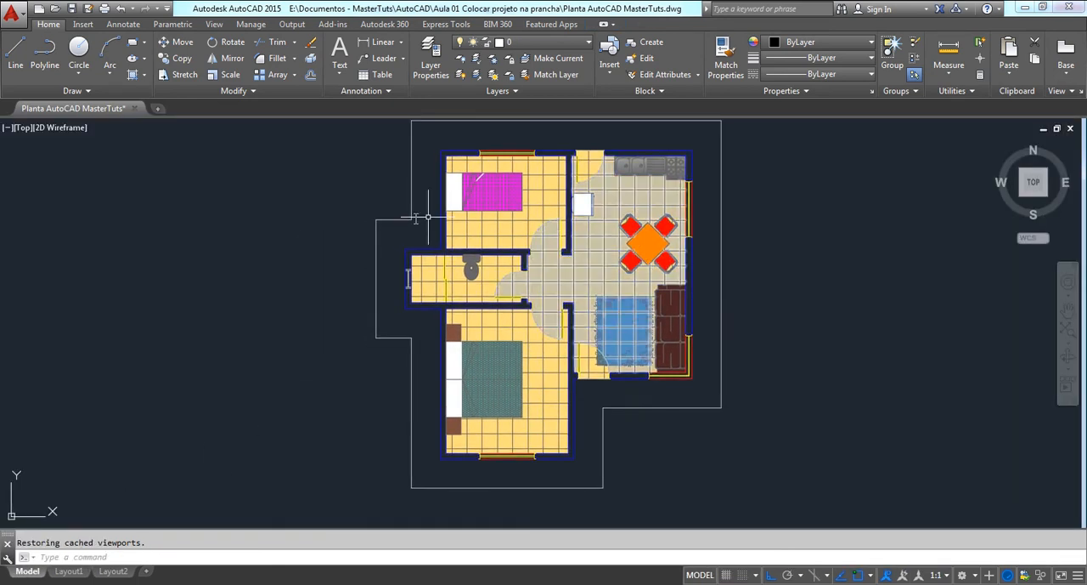
middle_drag(442, 246, 406, 257)
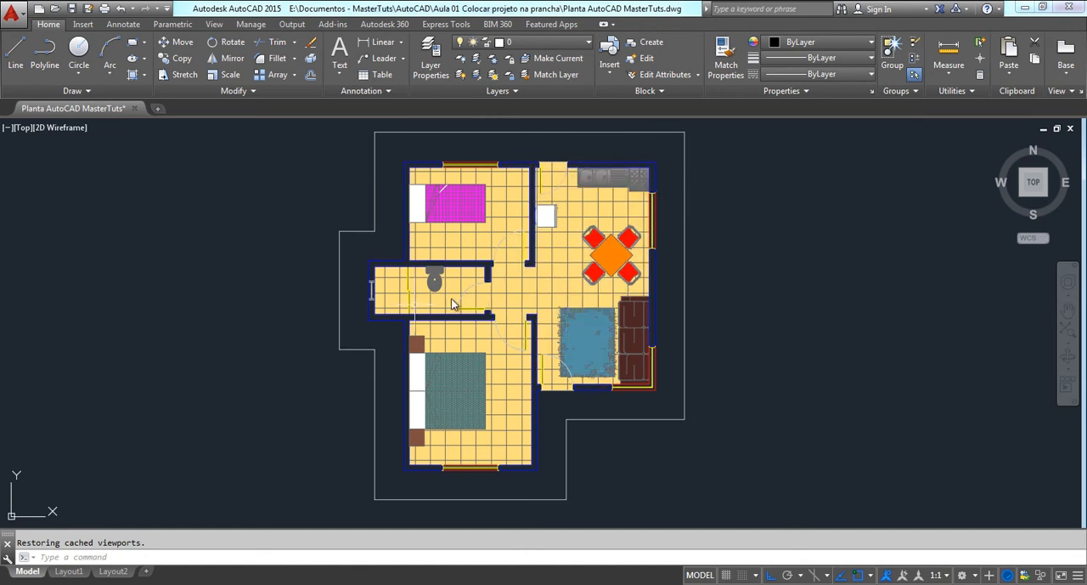
click(69, 571)
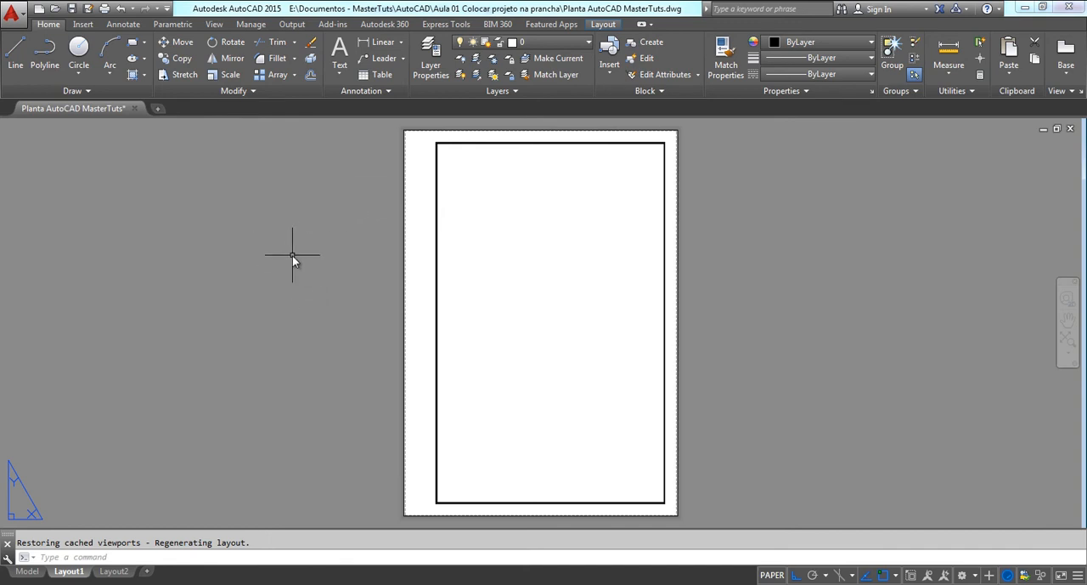
click(603, 25)
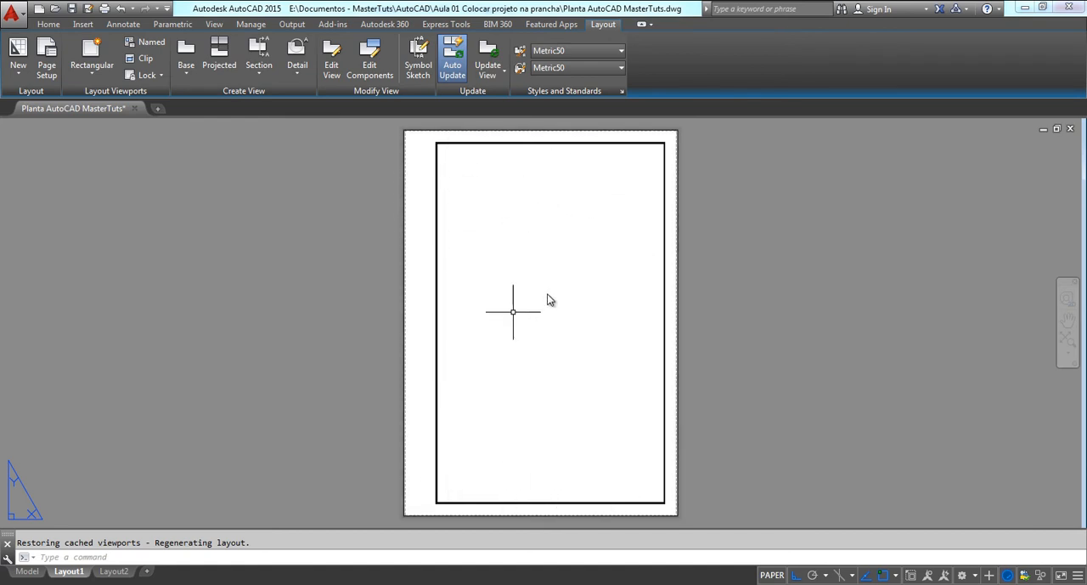
click(27, 574)
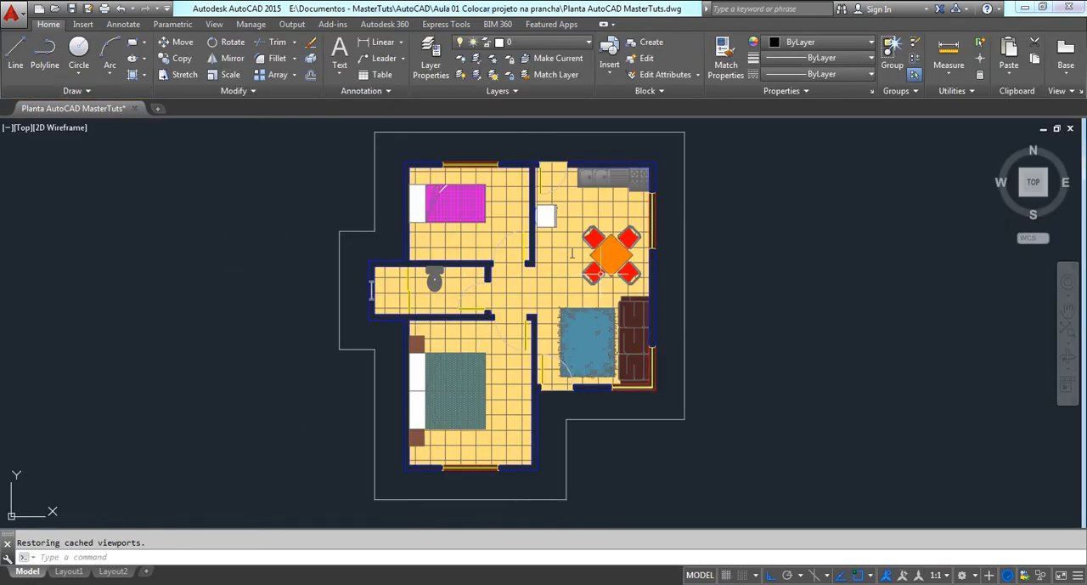
click(78, 575)
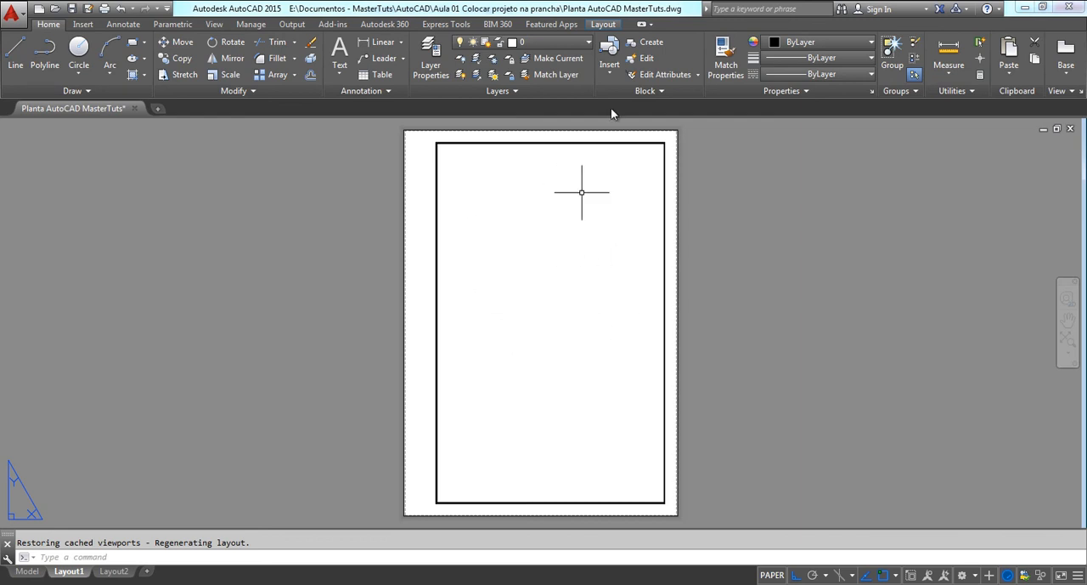
Create a rectangular viewport on Layout1 that spans the margin frame from its upper-left corner to its lower-right corner
click(605, 24)
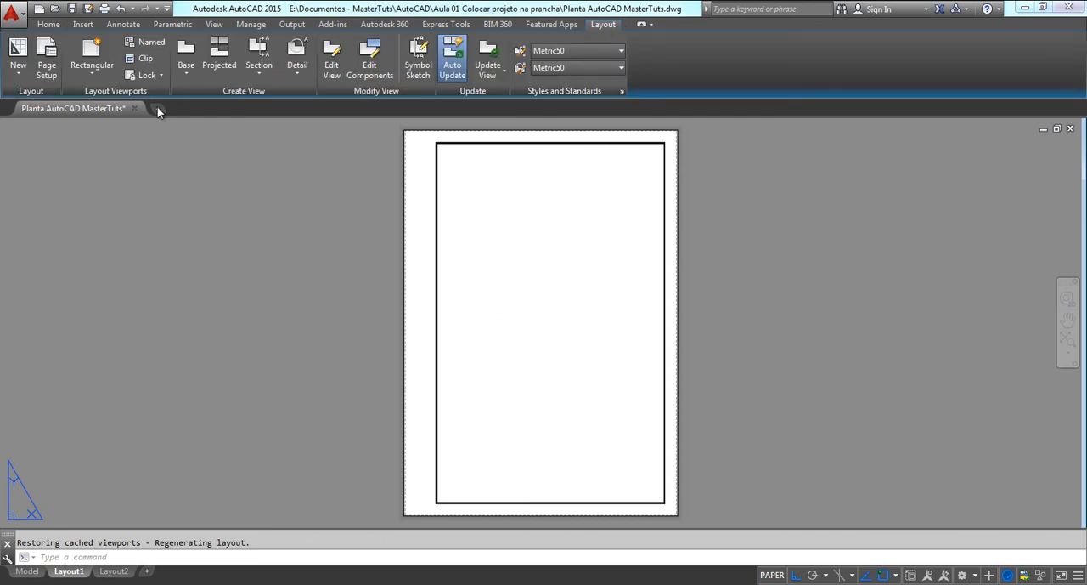
click(94, 72)
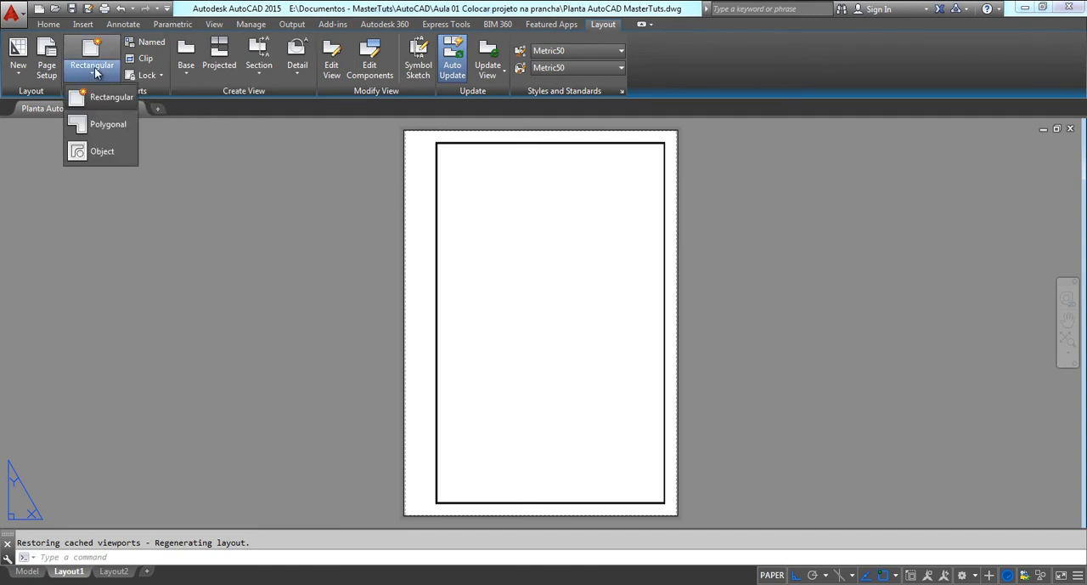
click(103, 98)
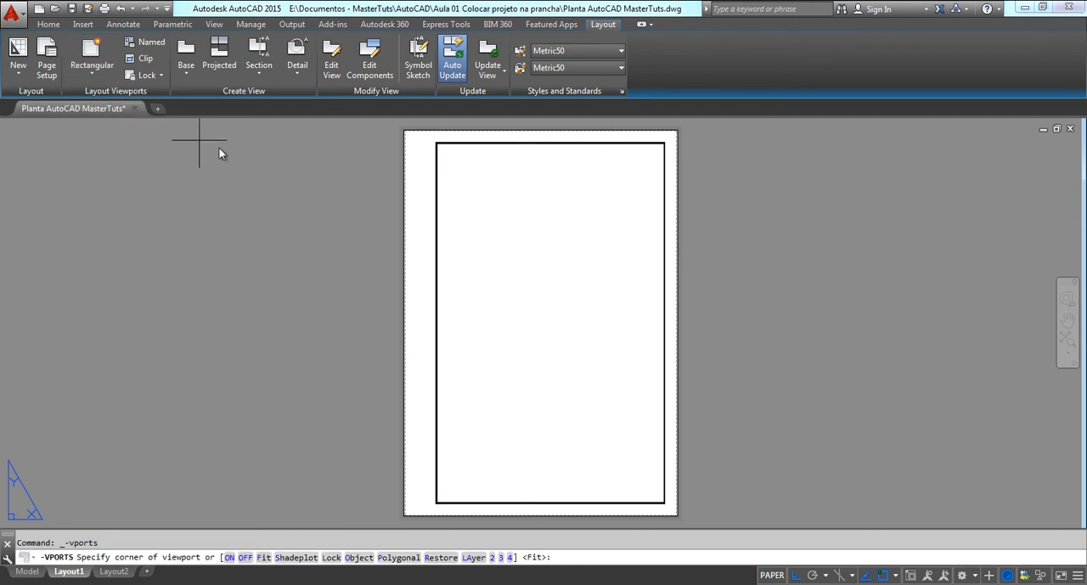
click(436, 141)
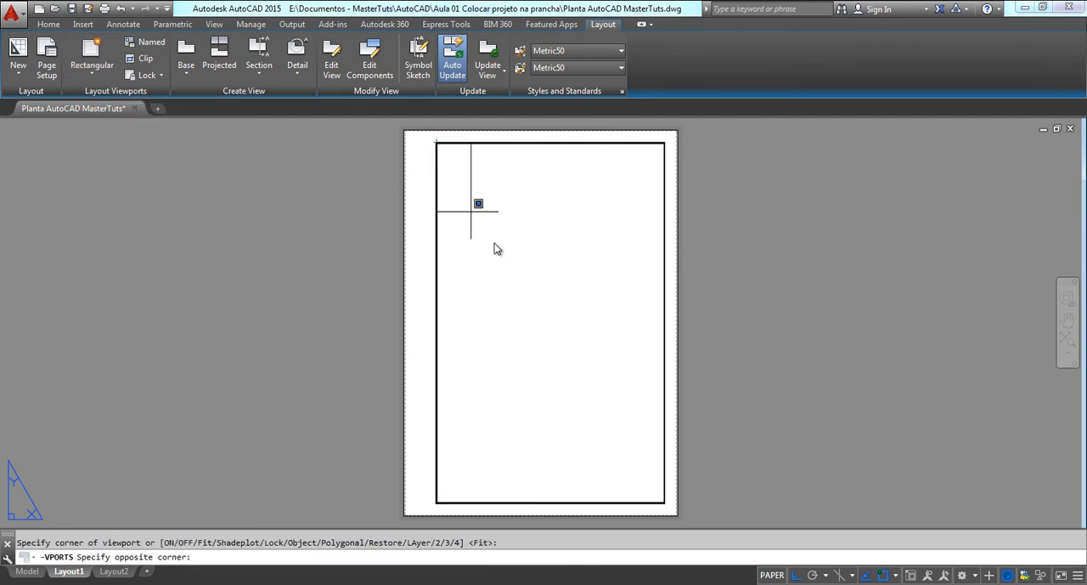
click(665, 503)
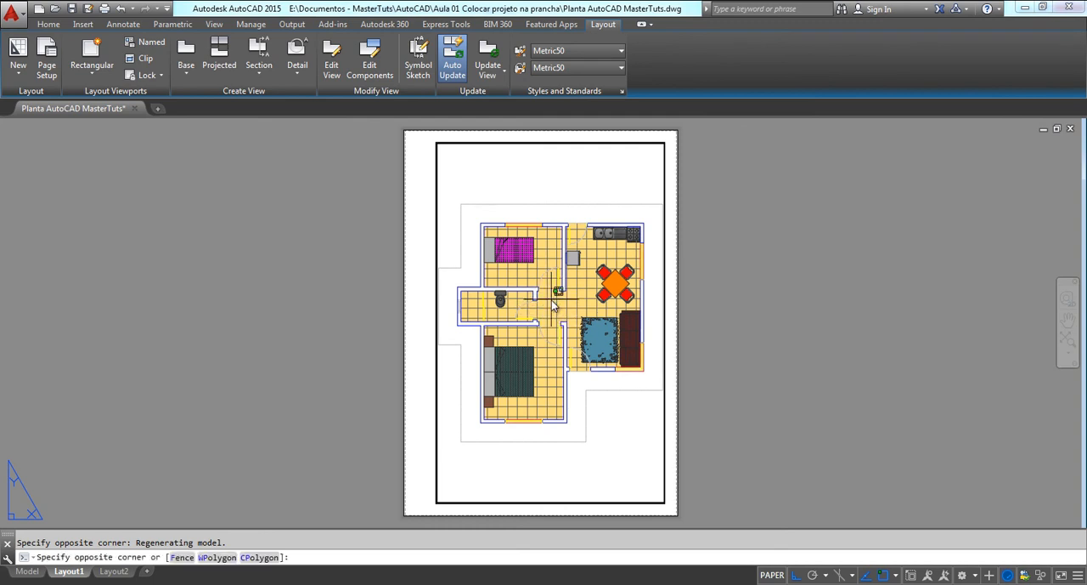
Activate the new viewport's model space and reposition the whole floor plan at a smaller size near the middle of the frame
double_click(552, 305)
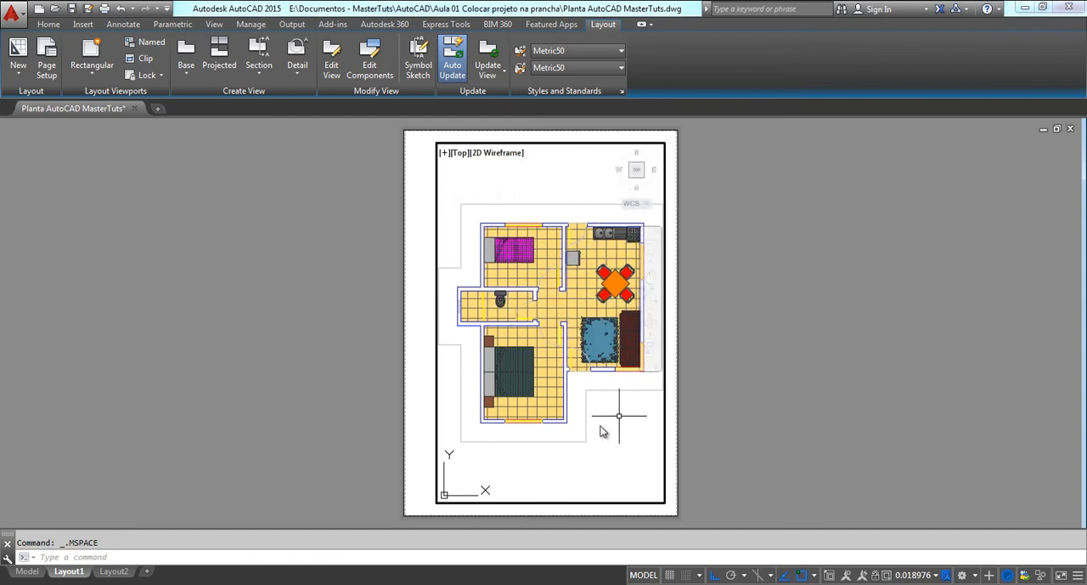
middle_drag(522, 299, 524, 404)
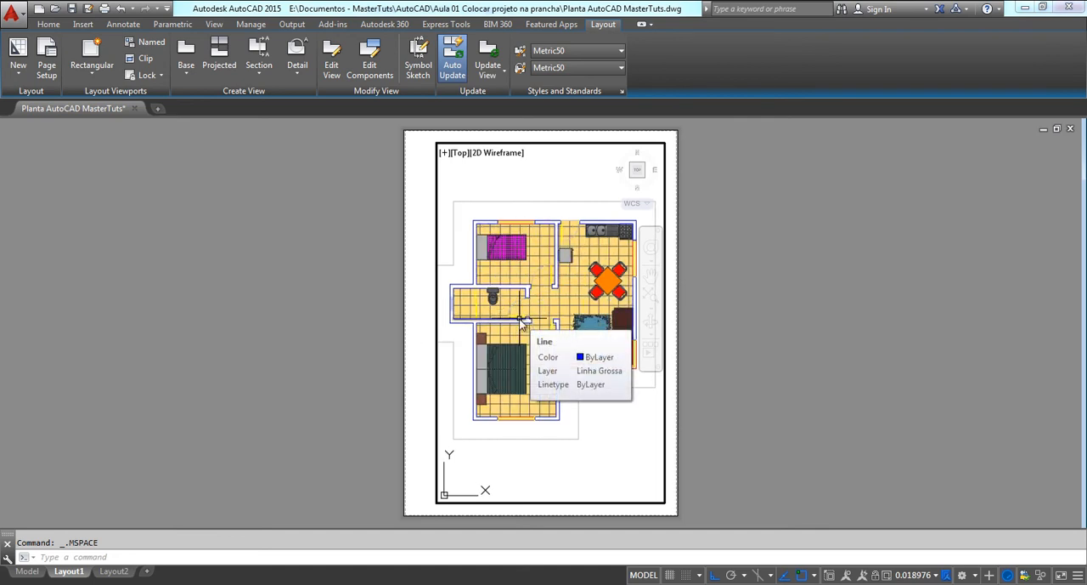
scroll(522, 321, up, 4)
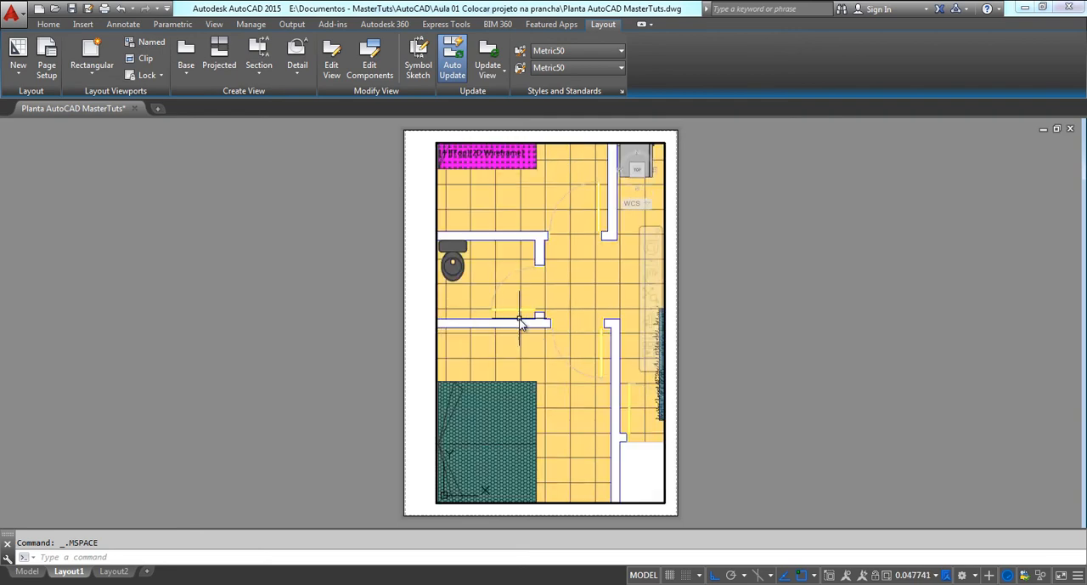
scroll(520, 319, down, 4)
mouse_move(519, 319)
middle_down()
mouse_move(535, 332)
mouse_move(524, 303)
mouse_move(534, 308)
middle_up()
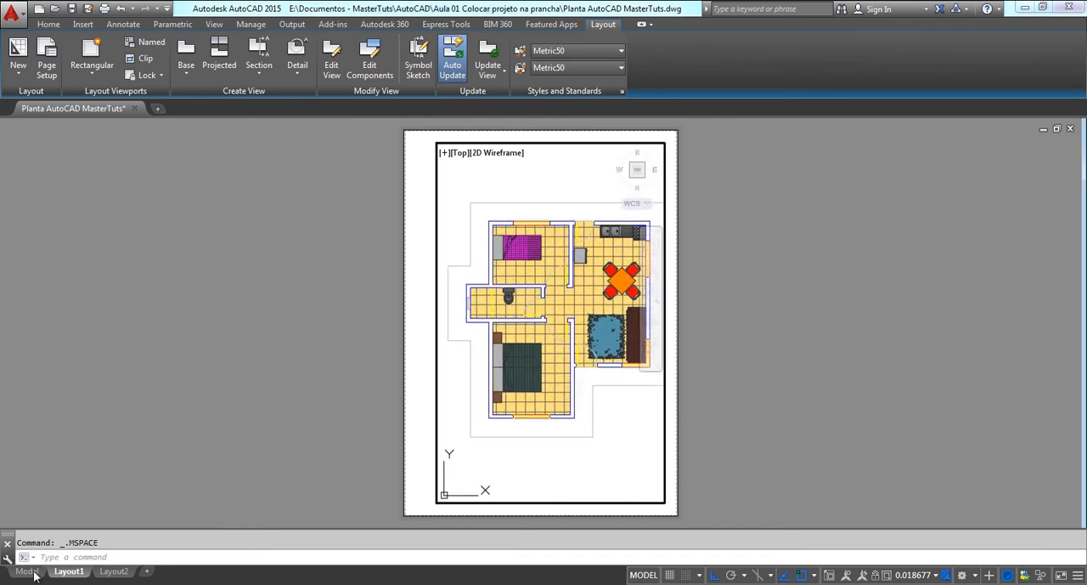
mouse_move(580, 277)
middle_down()
mouse_move(570, 269)
mouse_move(580, 276)
mouse_move(561, 296)
mouse_move(566, 256)
mouse_move(575, 268)
mouse_move(557, 305)
middle_up()
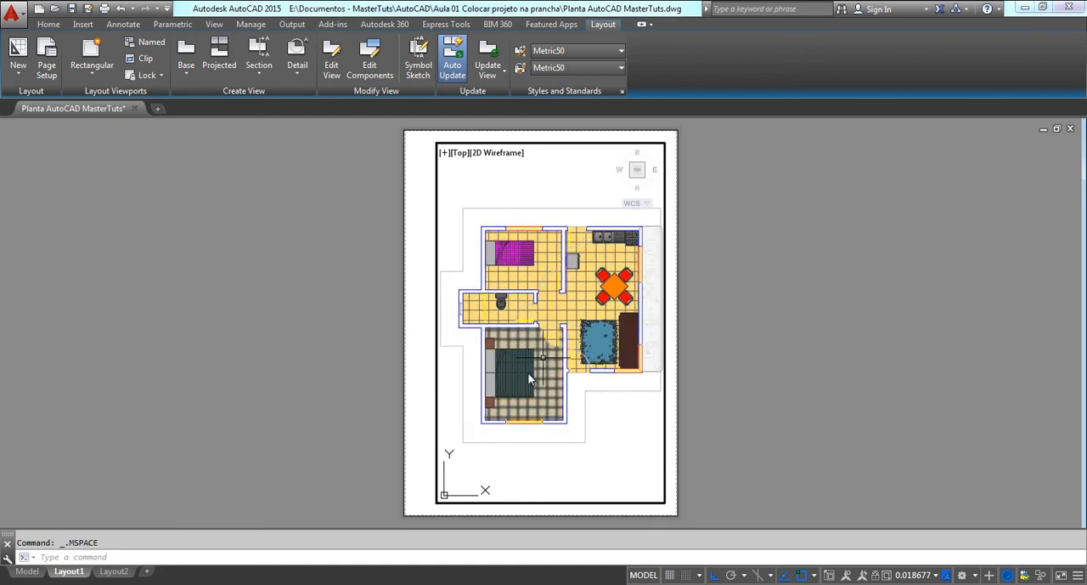
scroll(555, 276, down, 2)
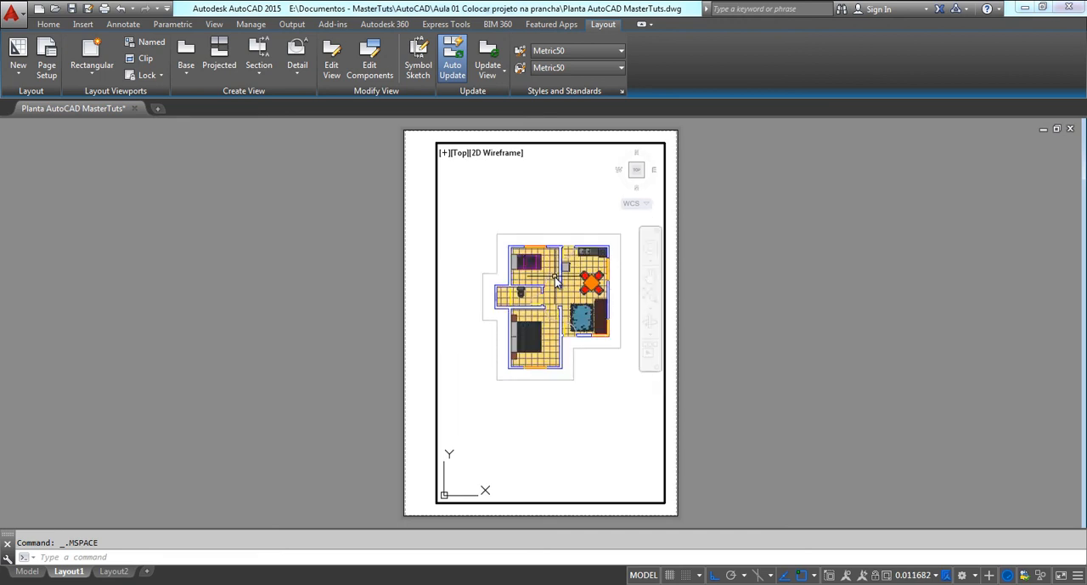
mouse_move(554, 276)
middle_down()
mouse_move(548, 293)
mouse_move(564, 271)
mouse_move(547, 285)
mouse_move(548, 273)
middle_up()
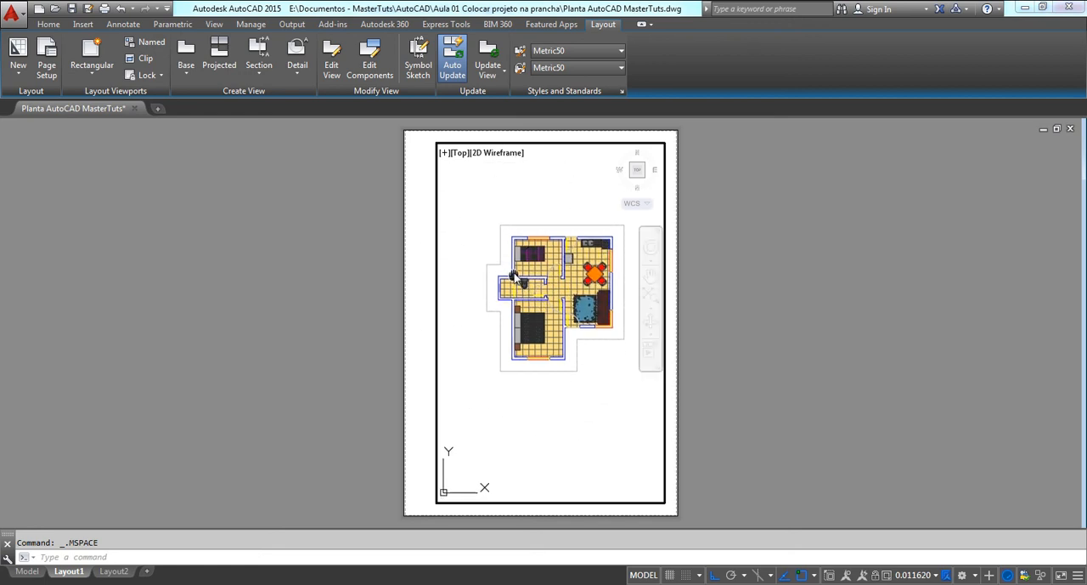
mouse_move(518, 282)
middle_down()
mouse_move(499, 299)
mouse_move(507, 295)
middle_up()
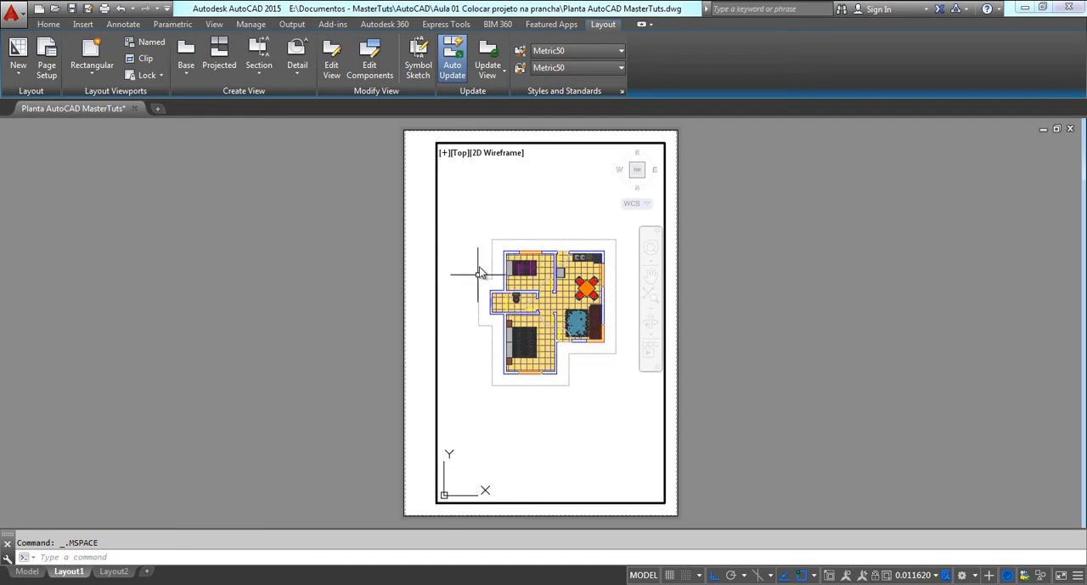
mouse_move(564, 316)
middle_down()
mouse_move(583, 341)
mouse_move(533, 297)
mouse_move(546, 299)
middle_up()
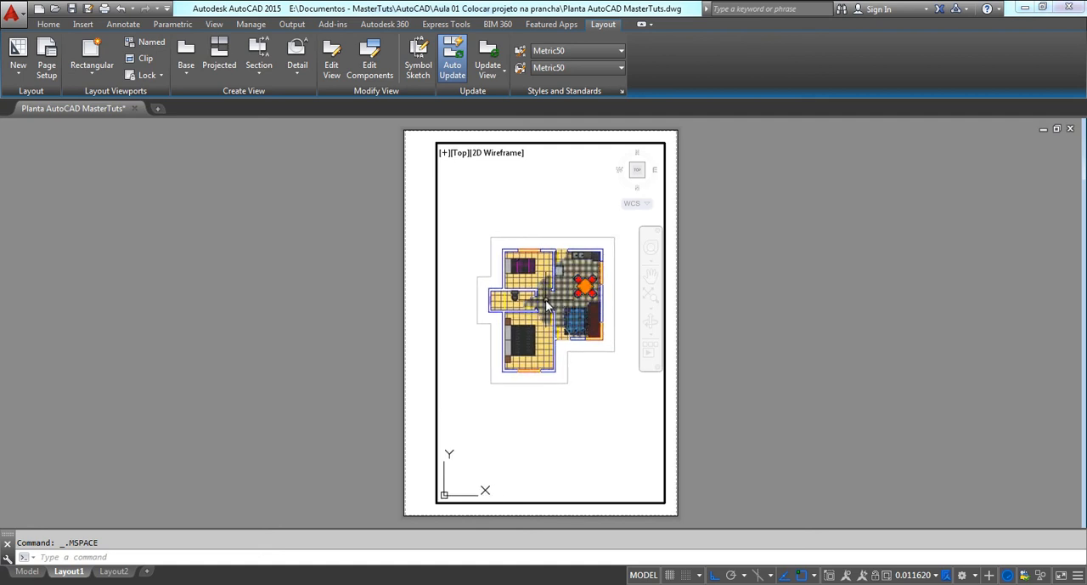
Examine how zooming the floor plan in and out inside the active viewport changes the viewport scale
scroll(546, 304, up, 8)
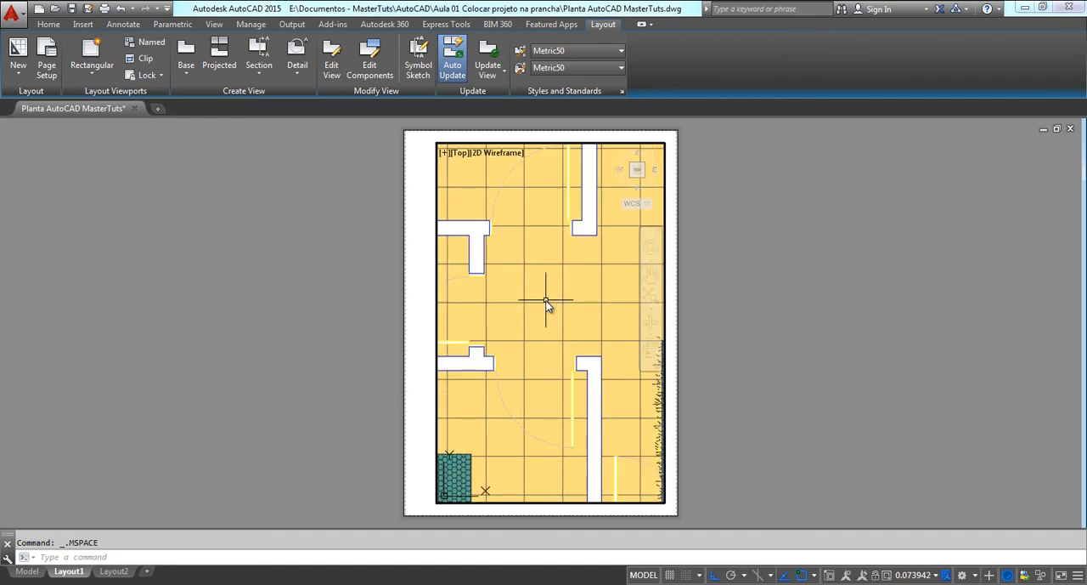
scroll(547, 304, down, 12)
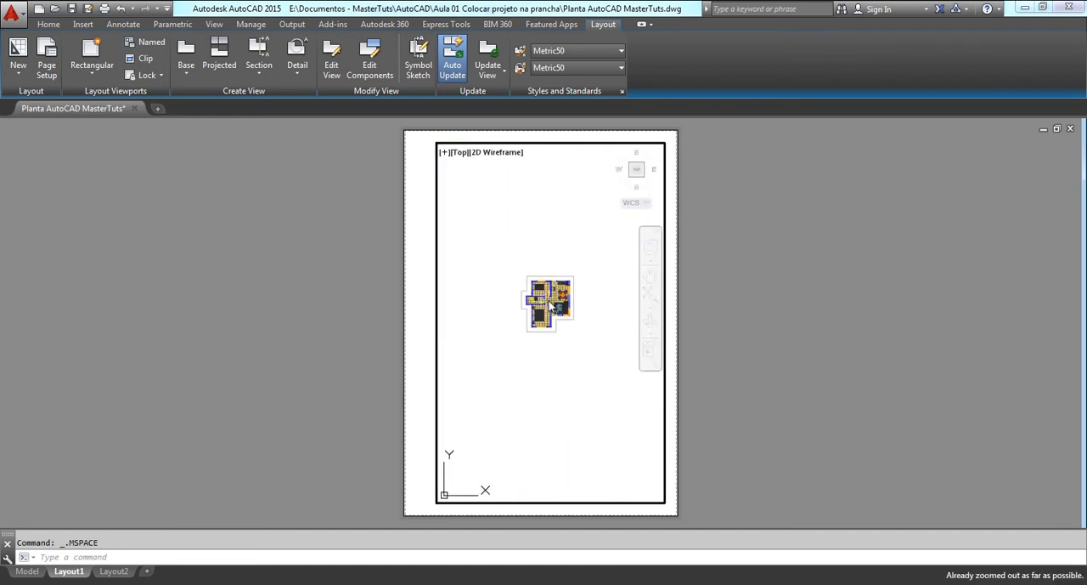
scroll(550, 306, up, 6)
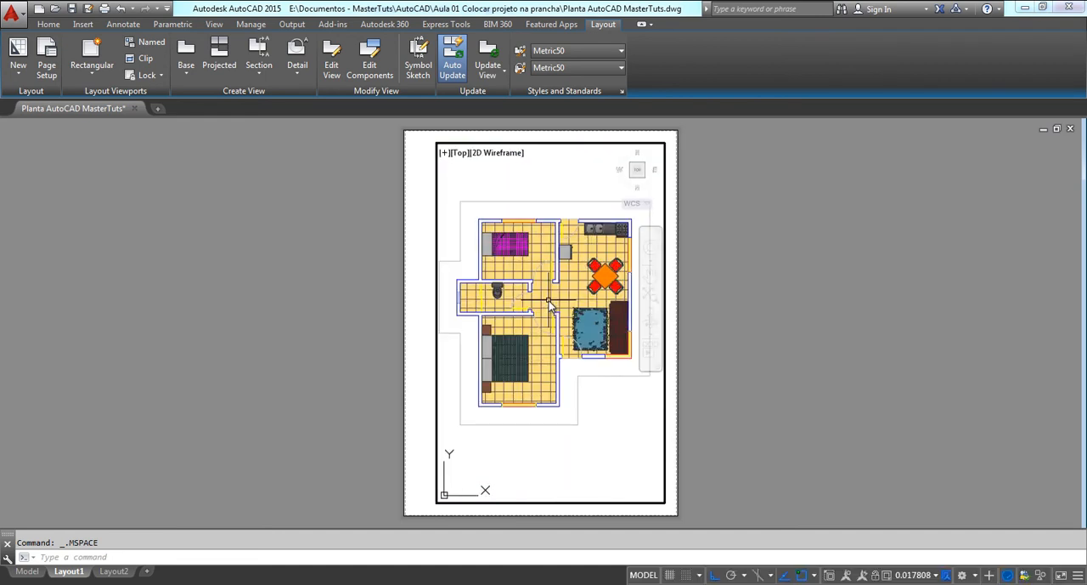
scroll(549, 304, up, 12)
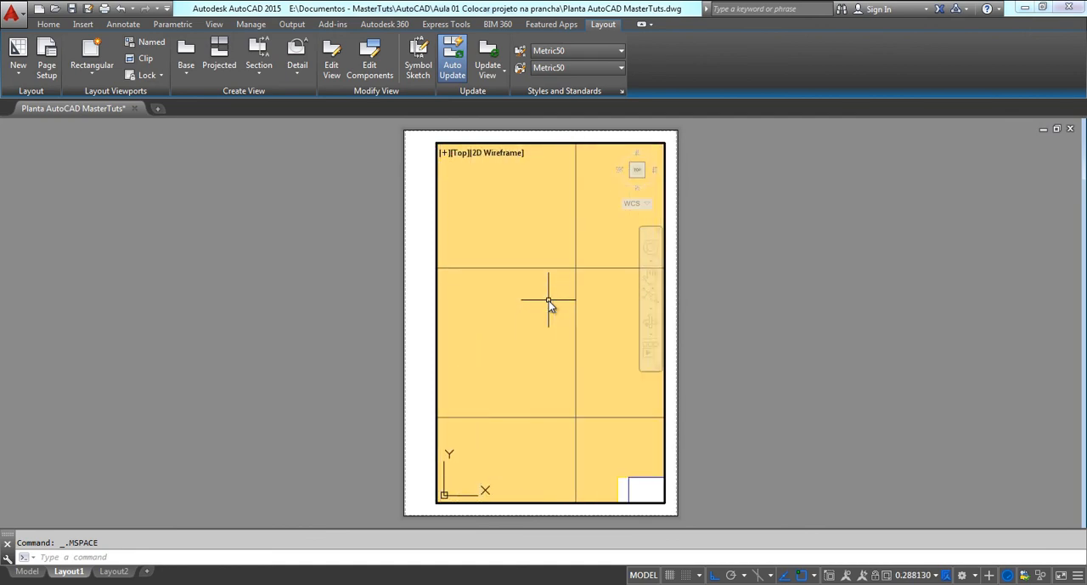
scroll(549, 301, down, 10)
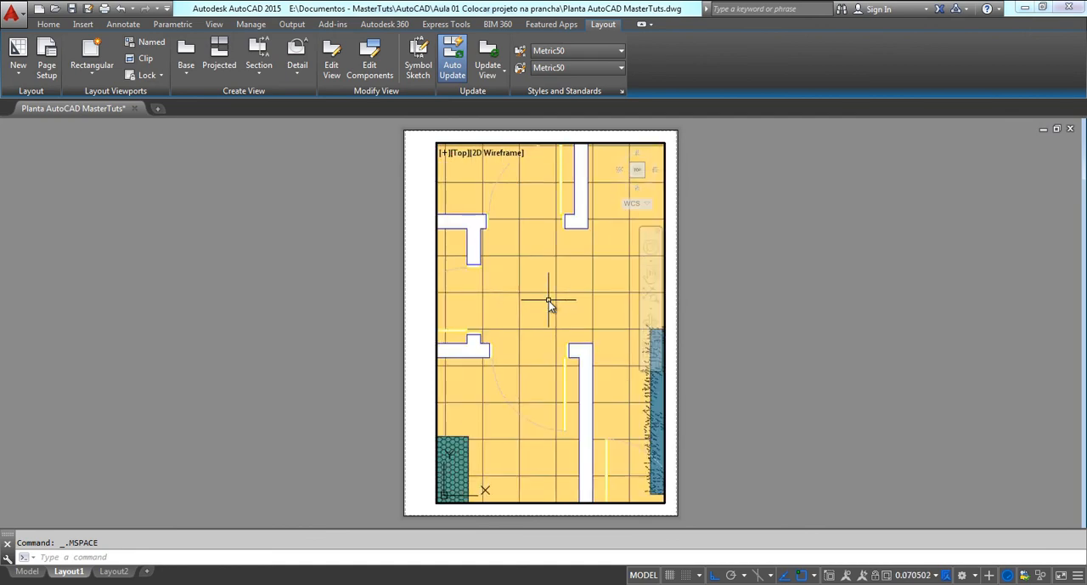
scroll(550, 305, down, 8)
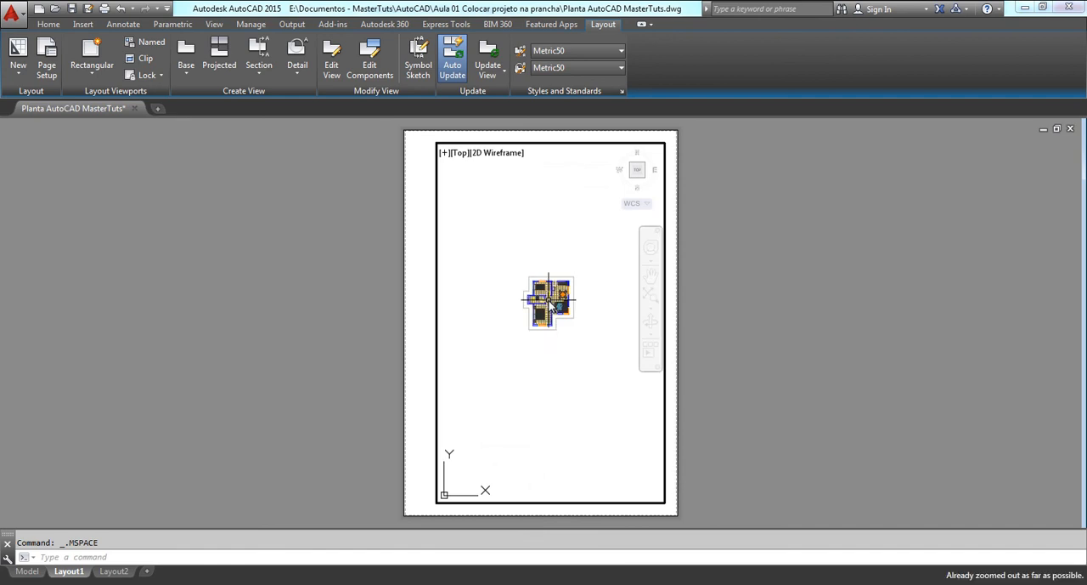
scroll(549, 306, up, 10)
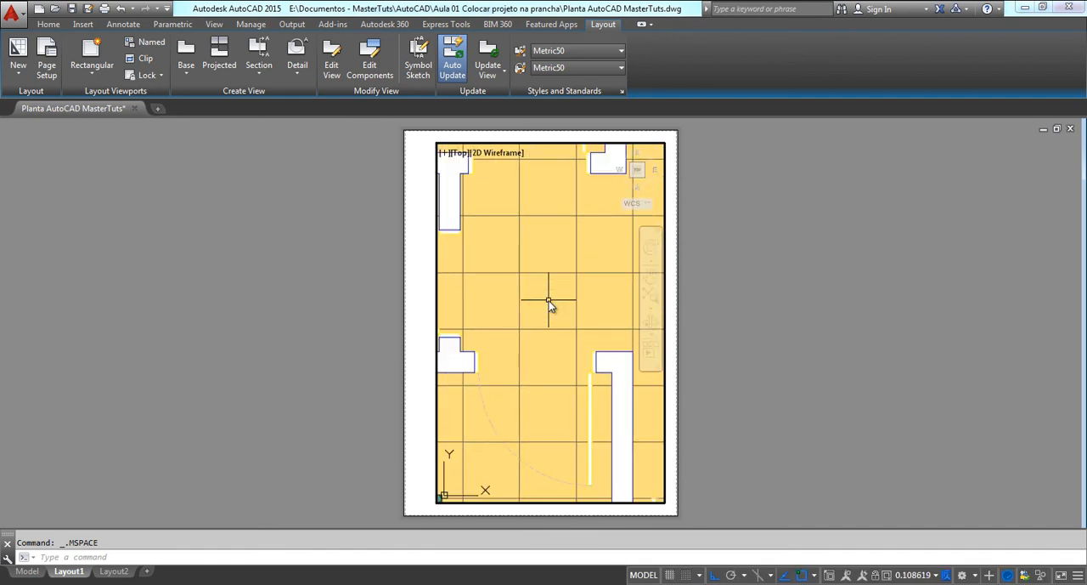
scroll(549, 306, down, 8)
Fit the complete floor plan, including its roof outline, centrally inside the frame of the active viewport
mouse_move(549, 305)
middle_down()
mouse_move(537, 340)
mouse_move(532, 328)
mouse_move(539, 315)
mouse_move(546, 344)
mouse_move(550, 304)
middle_up()
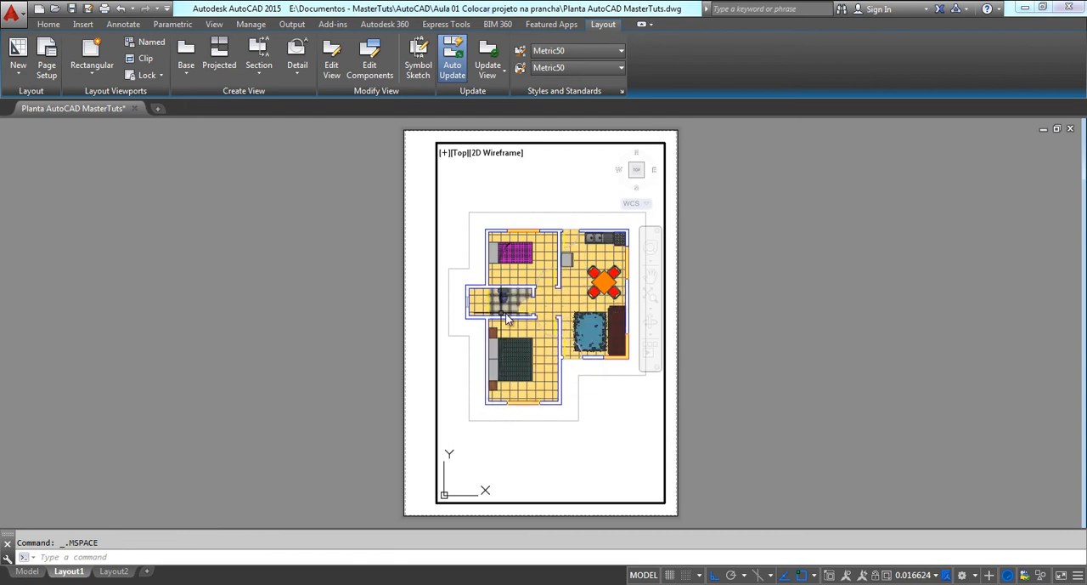
scroll(507, 318, down, 4)
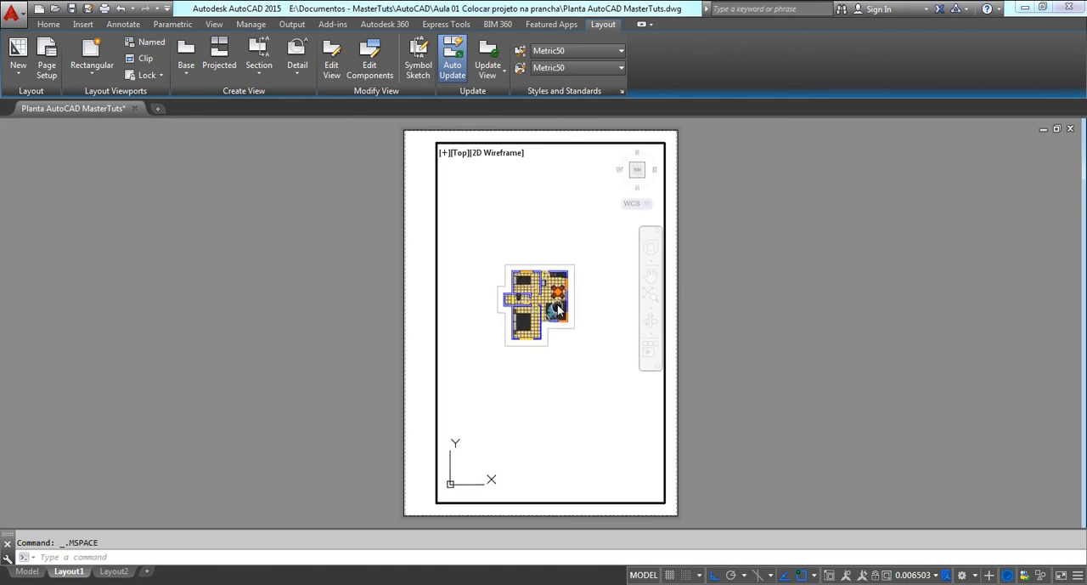
scroll(556, 311, up, 3)
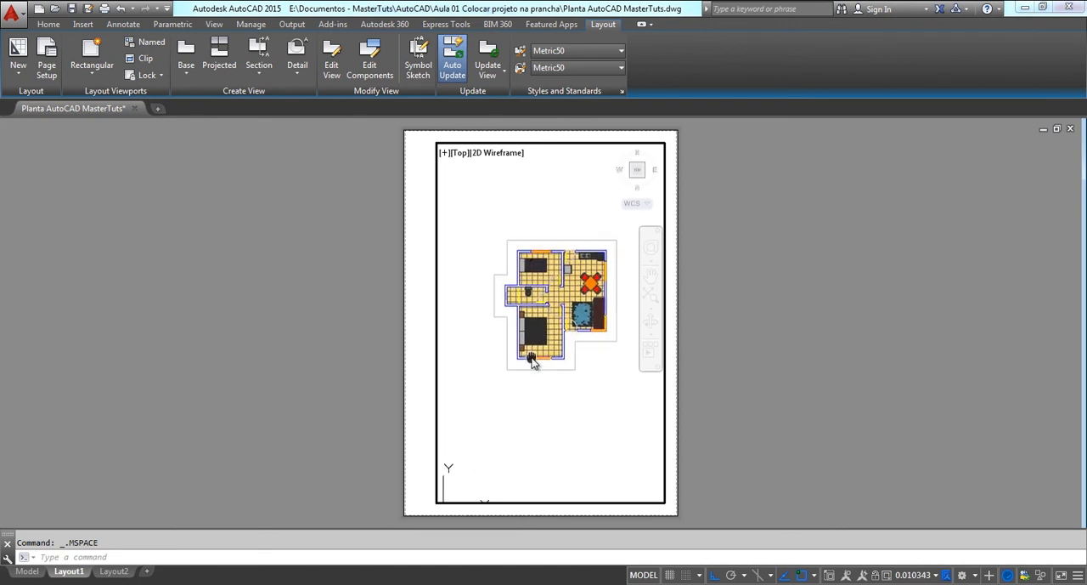
middle_drag(478, 345, 446, 346)
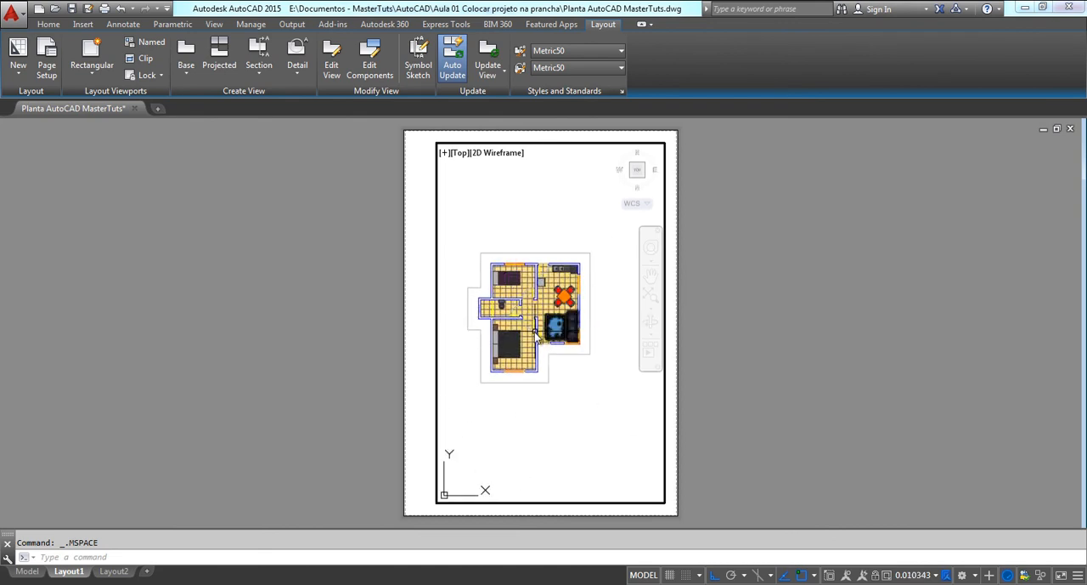
middle_drag(547, 330, 583, 330)
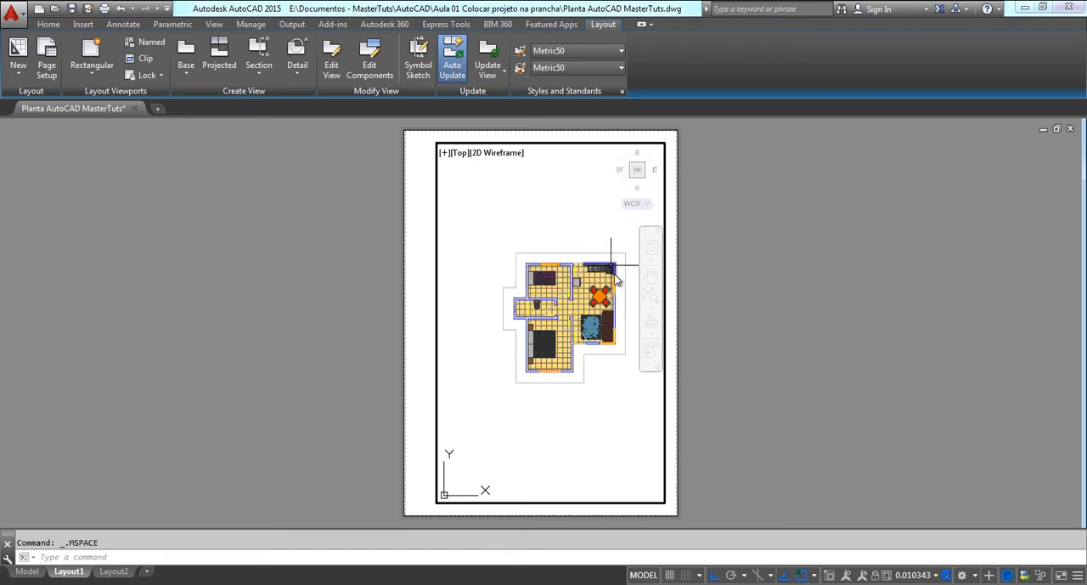
middle_drag(558, 369, 544, 366)
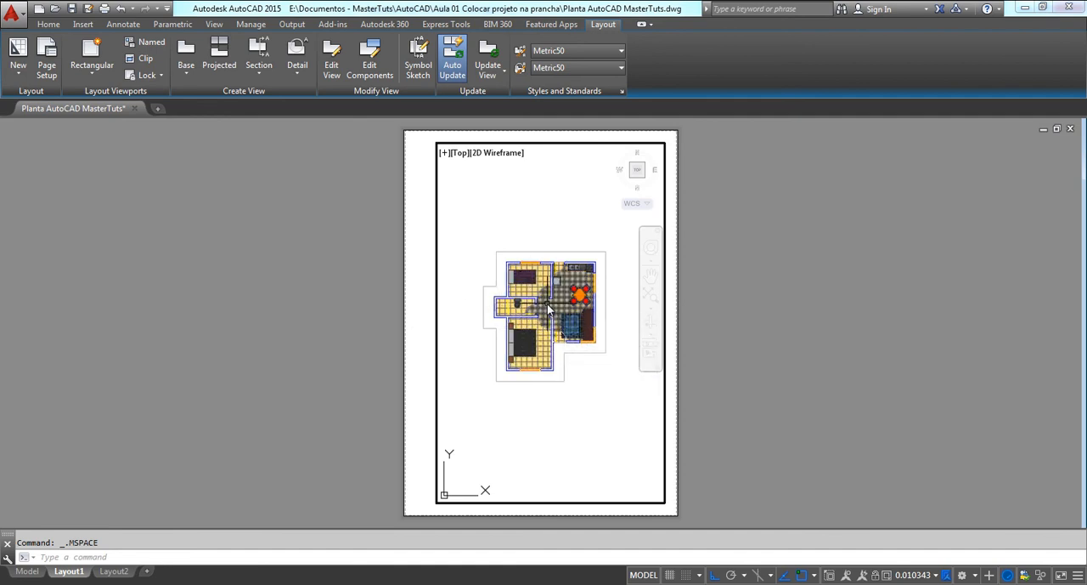
scroll(544, 306, up, 2)
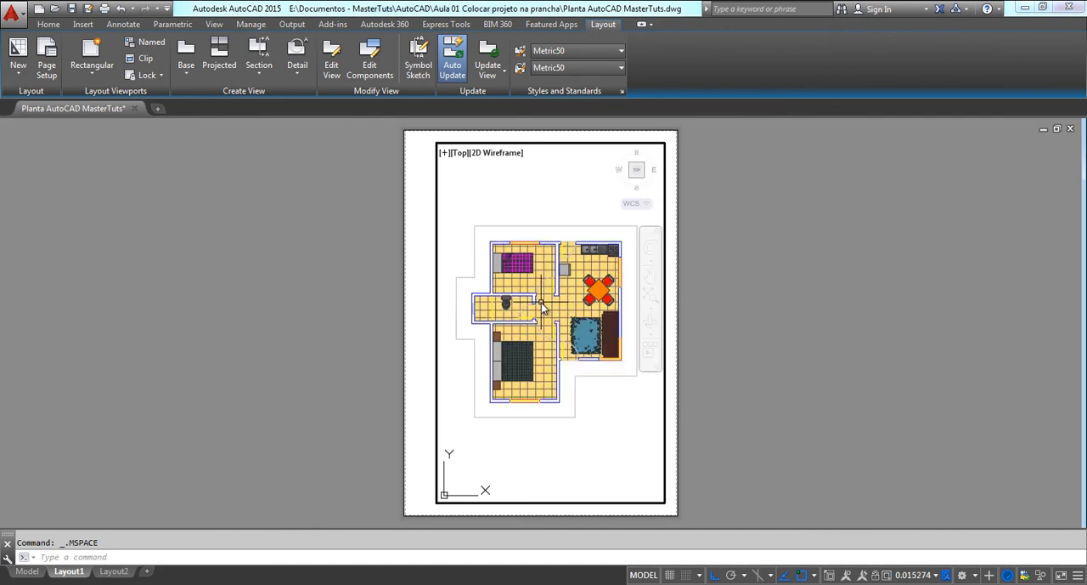
Start the Zoom command with its Scale option for the active floor plan viewport
text(z)
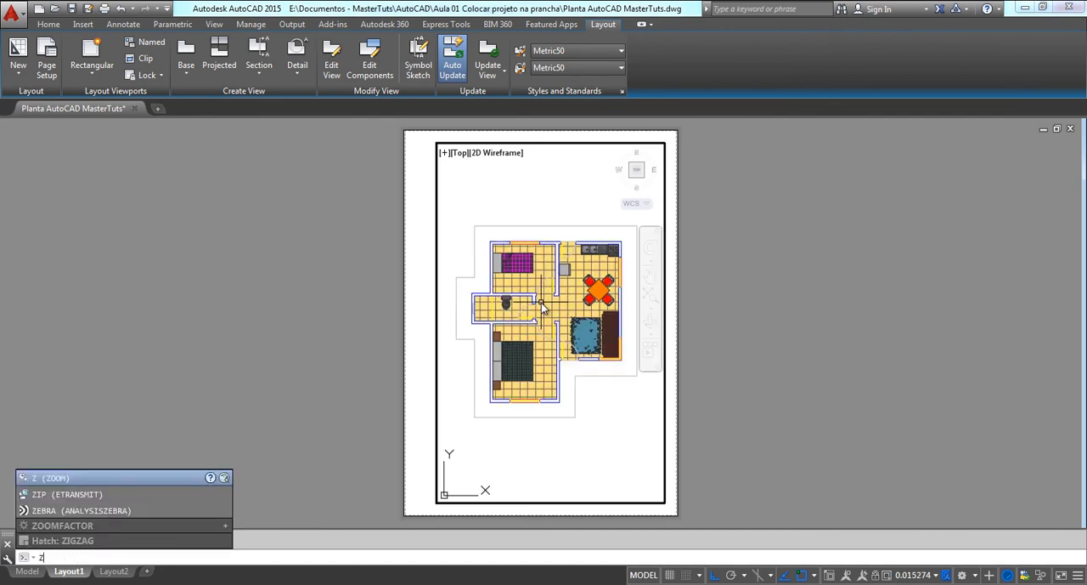
key(Return)
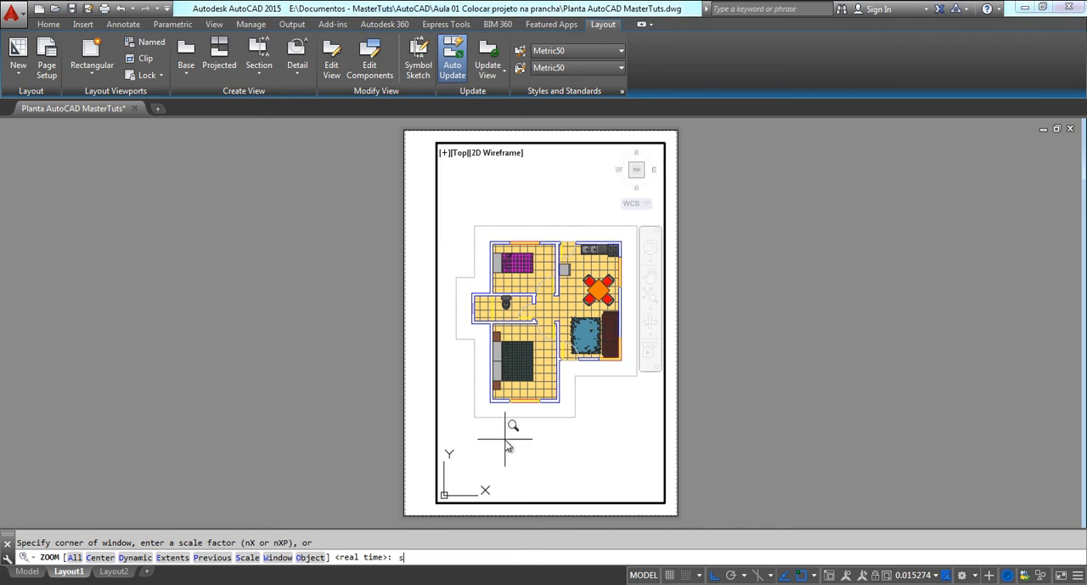
key(Return)
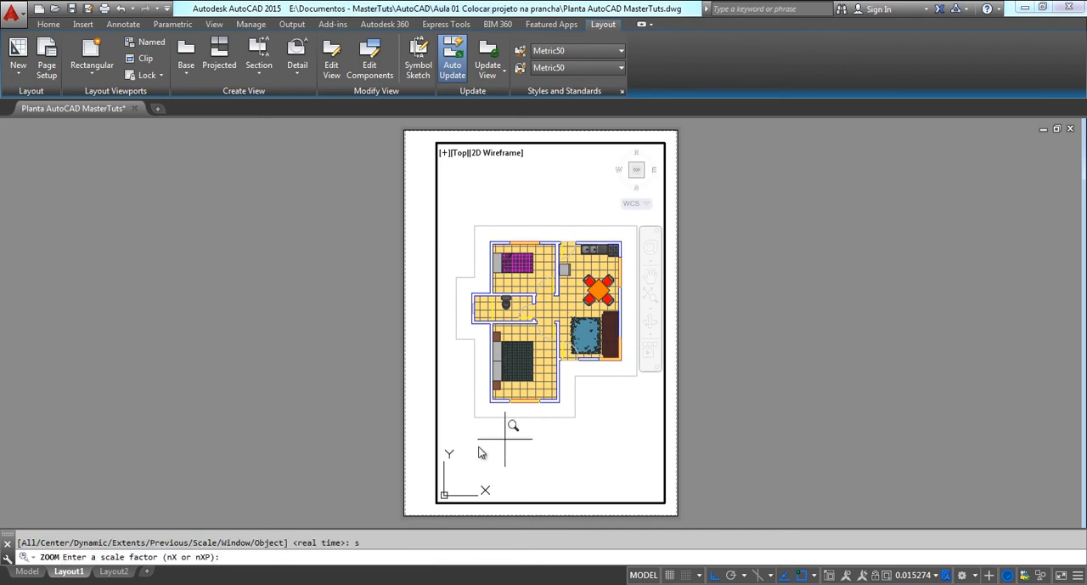
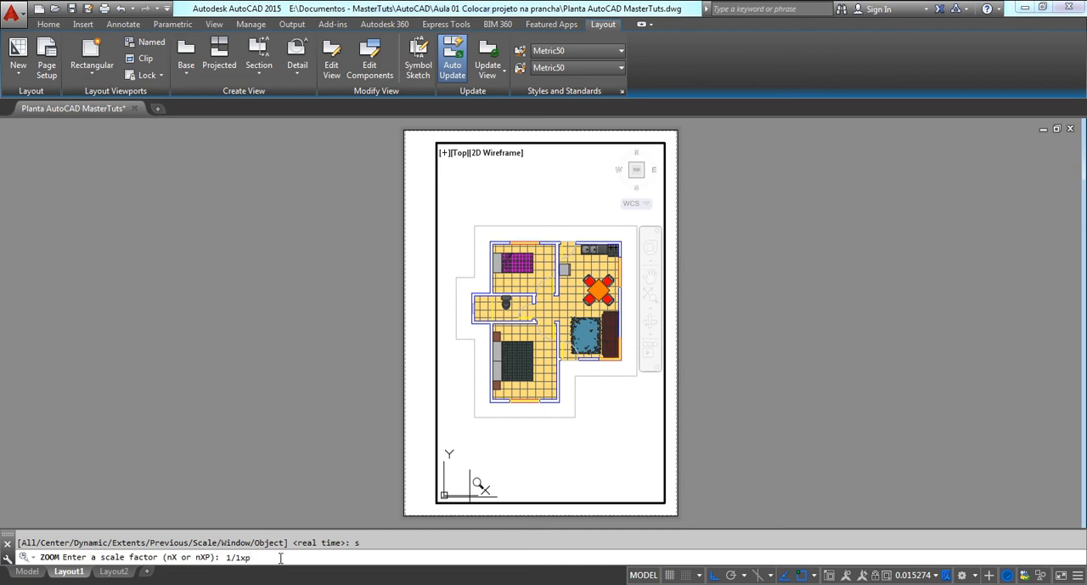
Scale the floor plan viewport to 1/1xp, pan across the enlarged walls and floors, and return to paper space
key(Return)
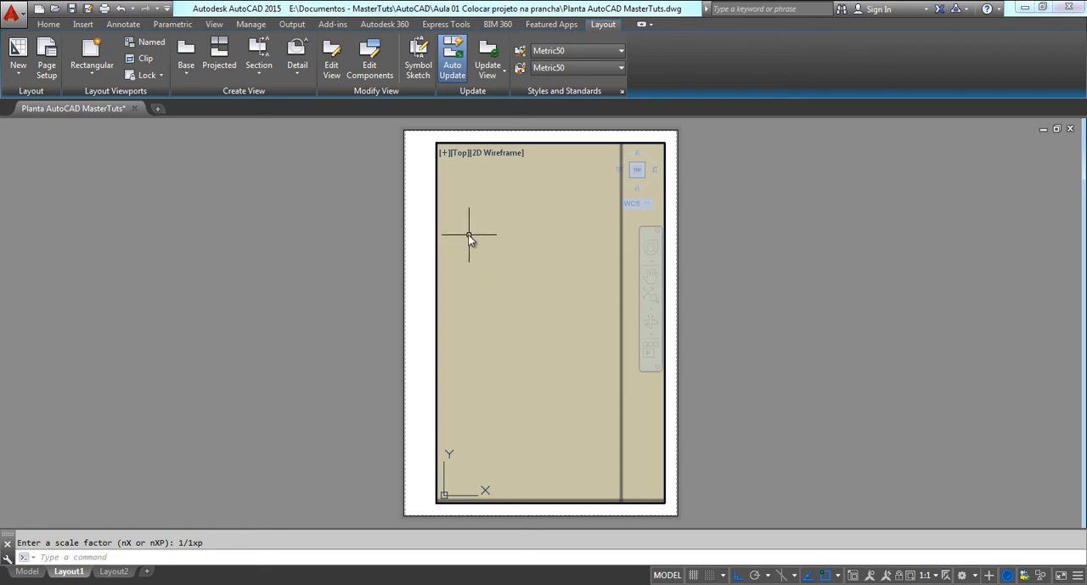
middle_drag(483, 244, 745, 327)
middle_drag(497, 283, 818, 314)
middle_drag(557, 283, 772, 329)
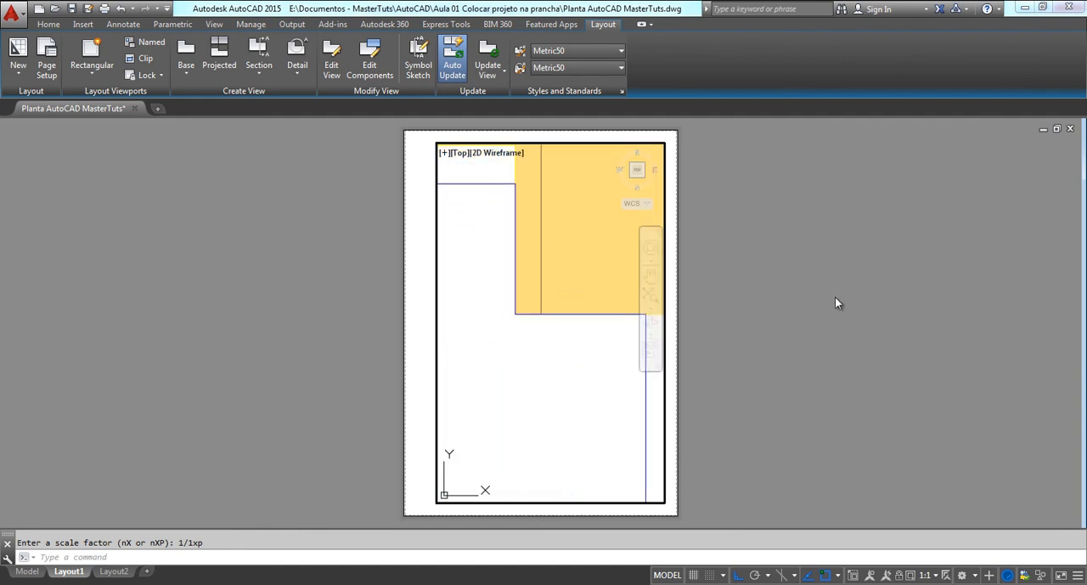
mouse_move(486, 267)
middle_down()
mouse_move(462, 315)
mouse_move(780, 376)
middle_up()
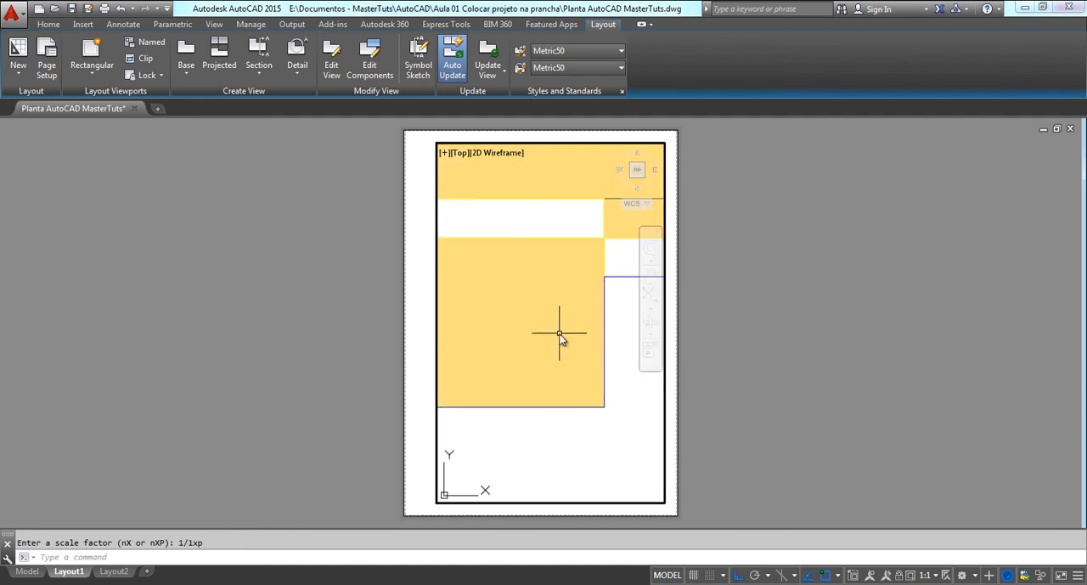
mouse_move(561, 333)
middle_down()
mouse_move(689, 326)
mouse_move(425, 161)
middle_up()
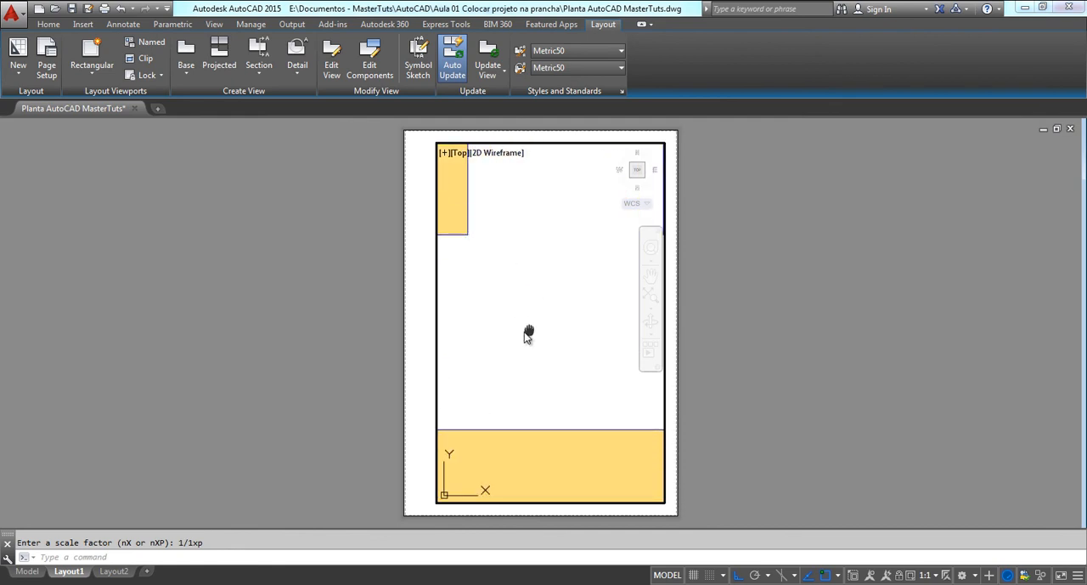
mouse_move(527, 335)
middle_down()
mouse_move(413, 355)
mouse_move(430, 362)
middle_up()
middle_drag(494, 351, 427, 340)
mouse_move(534, 332)
middle_down()
mouse_move(513, 334)
mouse_move(523, 338)
middle_up()
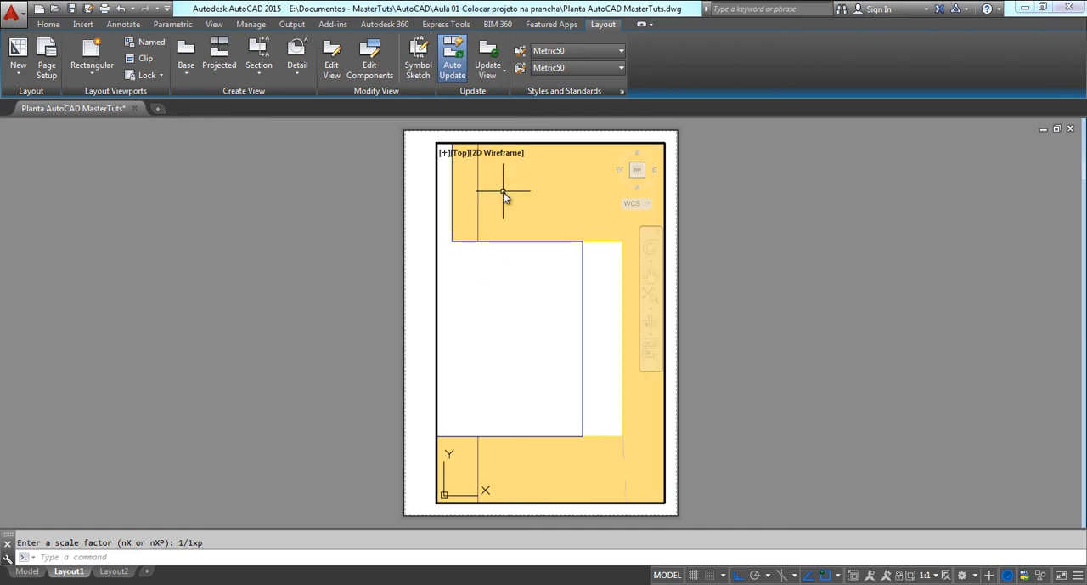
double_click(813, 379)
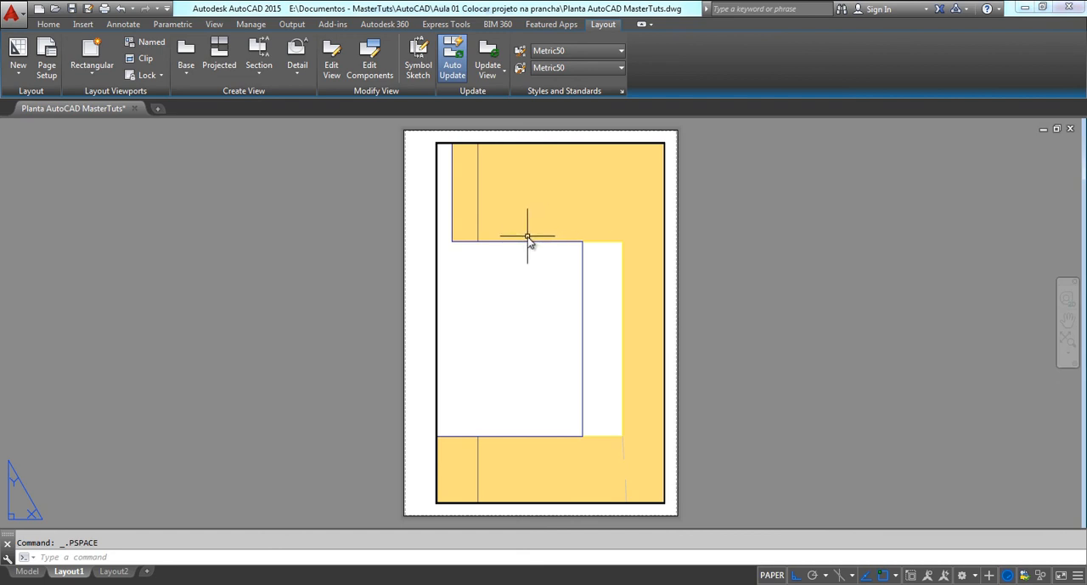
Reactivate the viewport's model space, zoom the floor plan to a scale of 1/100xp, and return to paper space
scroll(502, 255, down, 4)
middle_drag(493, 238, 376, 278)
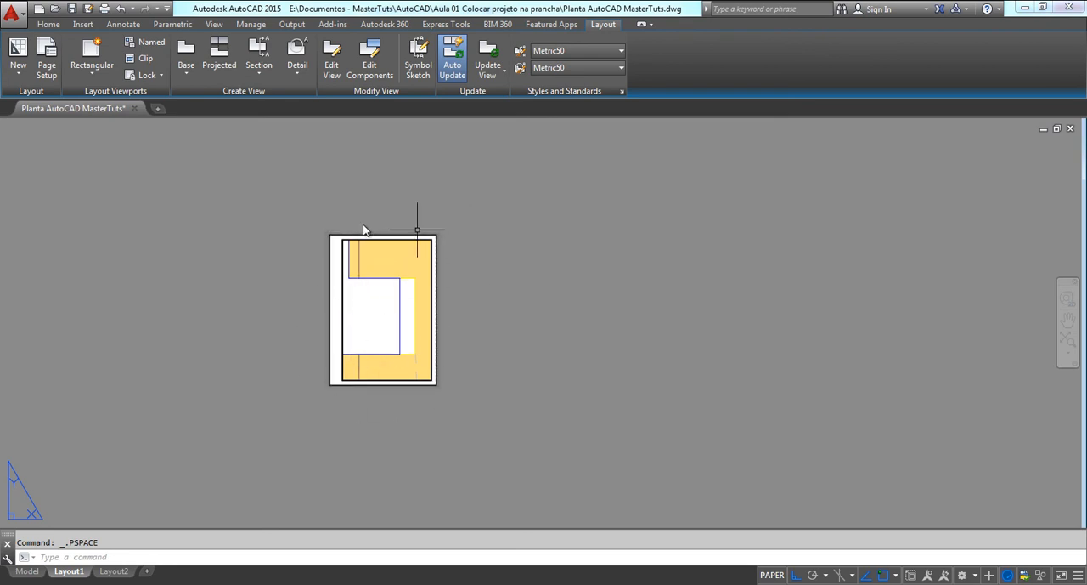
scroll(391, 284, up, 3)
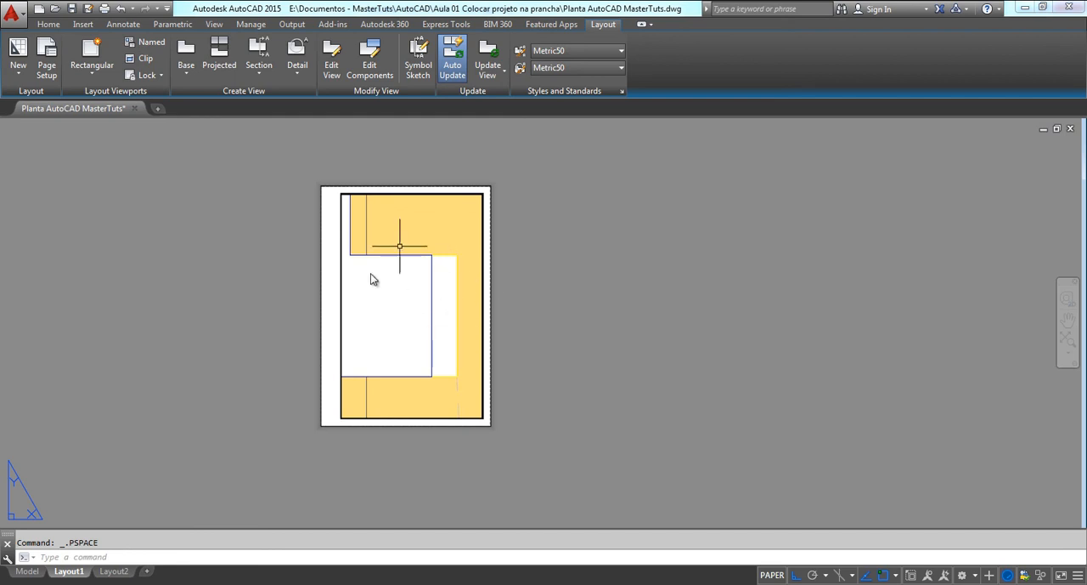
middle_drag(386, 305, 469, 312)
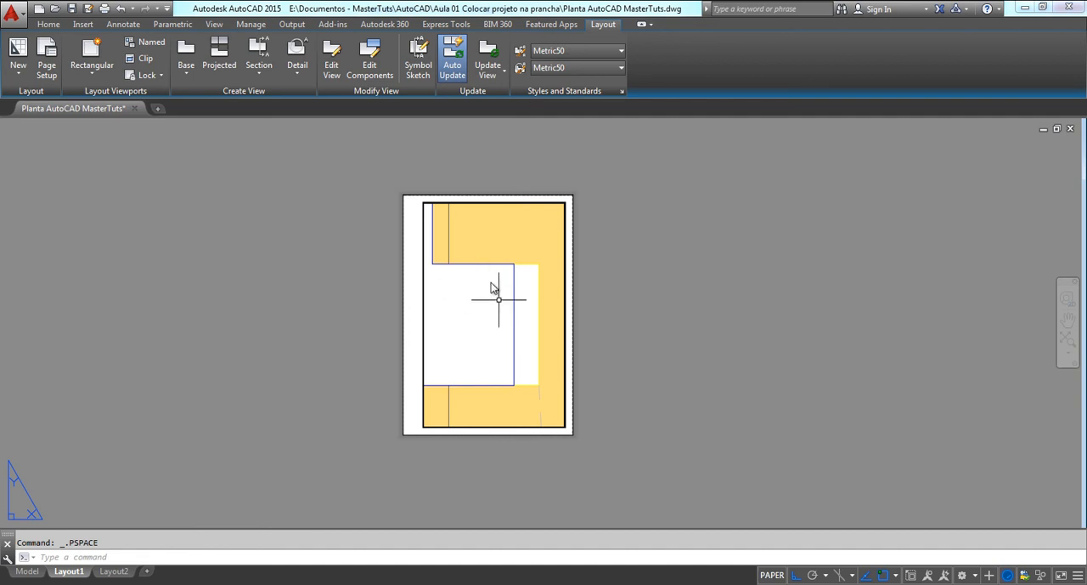
double_click(480, 307)
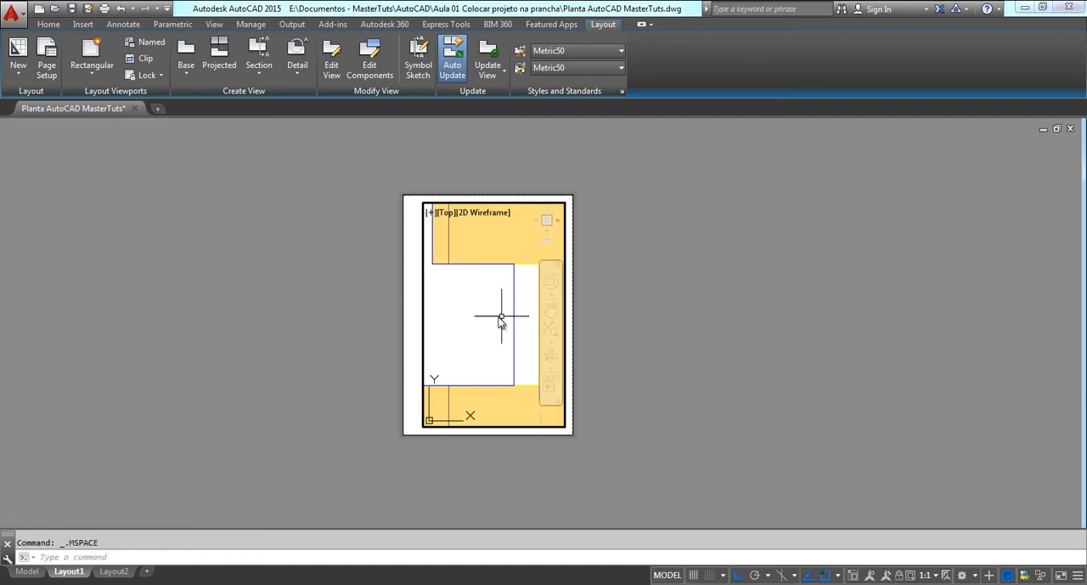
mouse_move(480, 308)
middle_down()
mouse_move(502, 310)
mouse_move(491, 308)
middle_up()
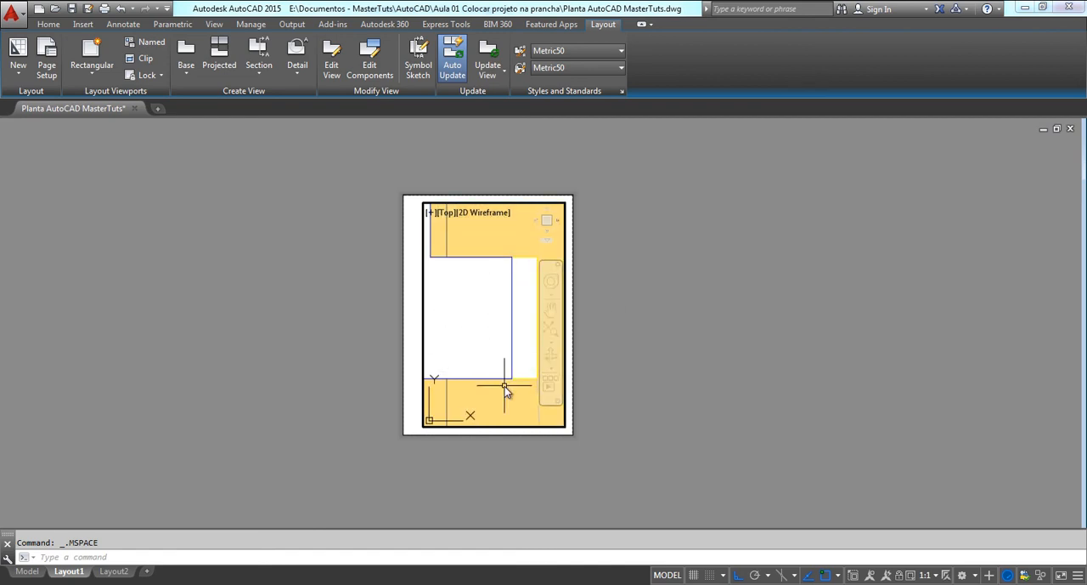
text(z)
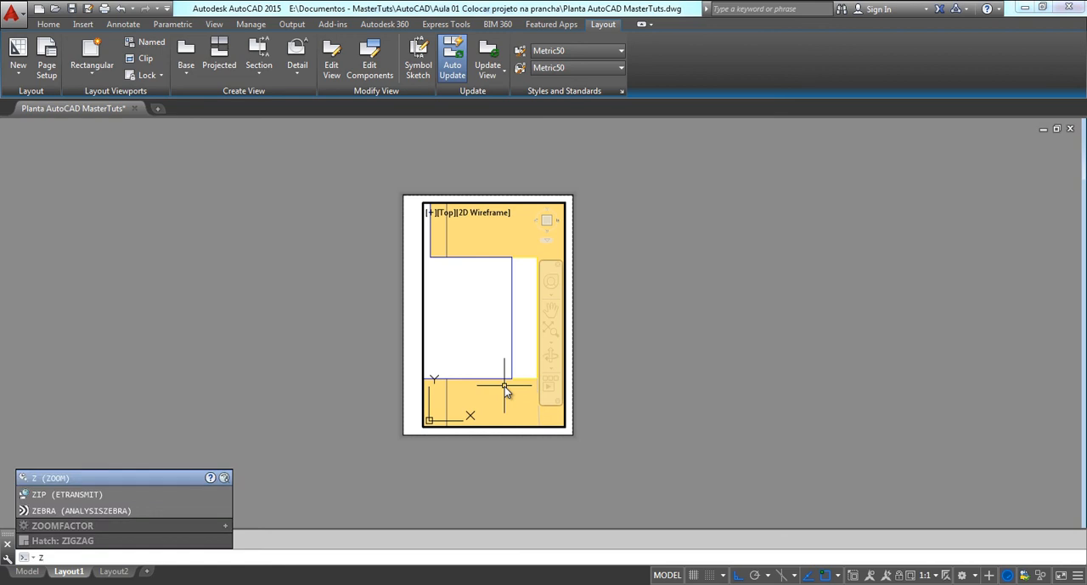
key(Return)
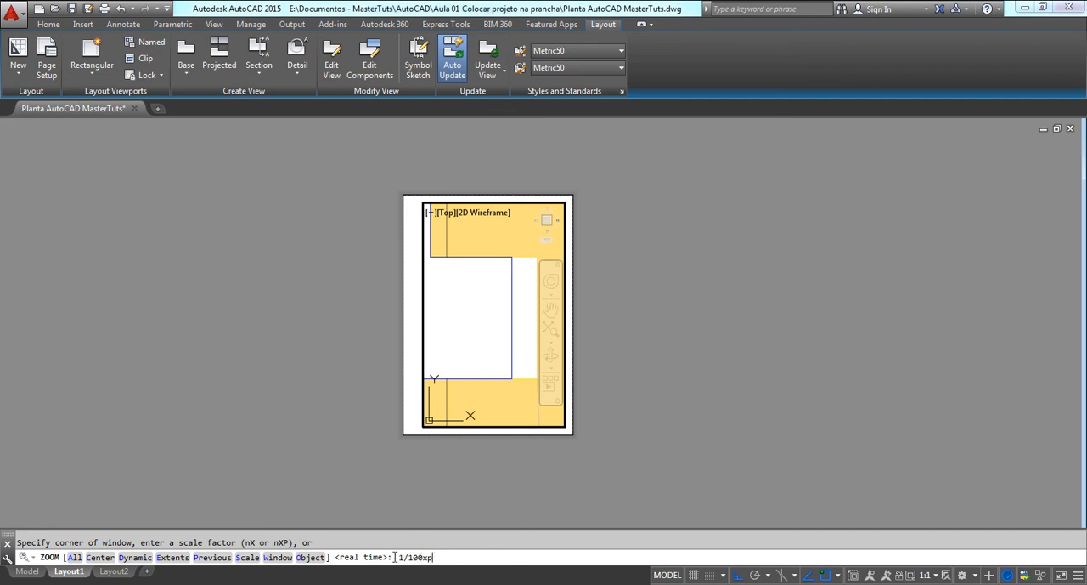
drag(424, 556, 417, 558)
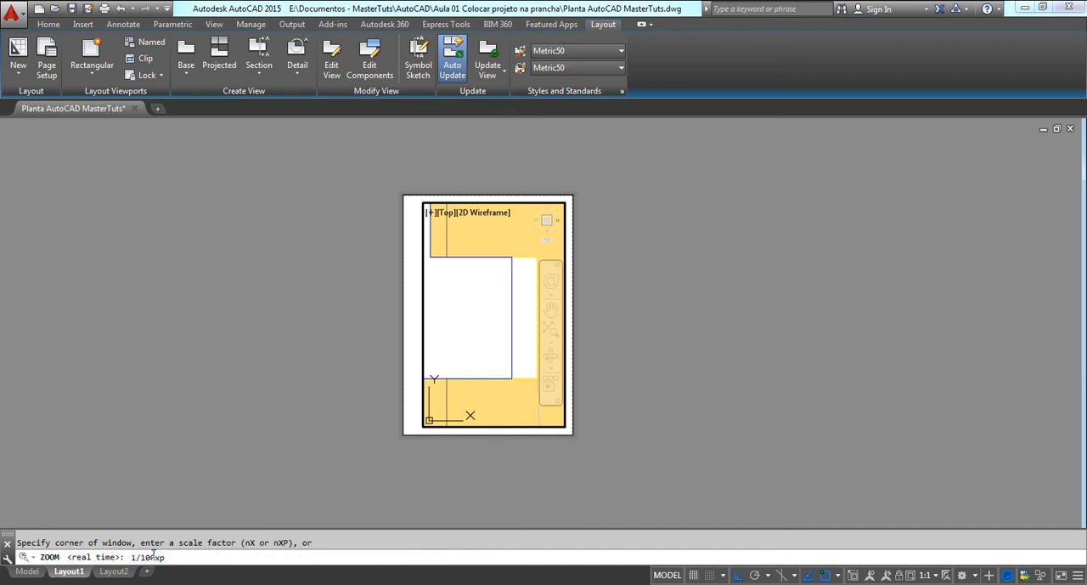
drag(155, 557, 131, 559)
click(183, 558)
click(152, 558)
drag(142, 558, 140, 557)
key(Return)
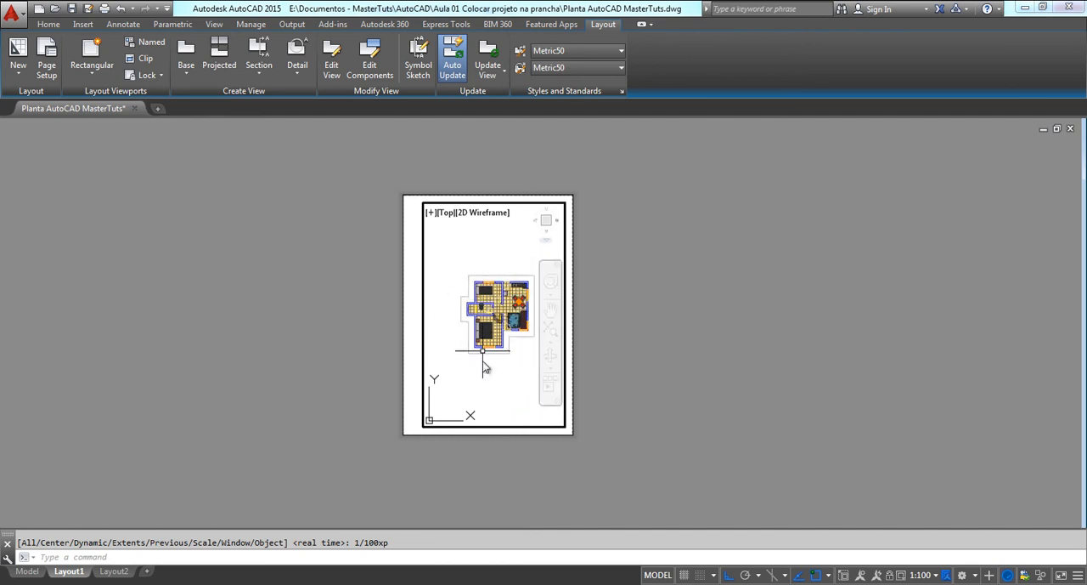
double_click(638, 324)
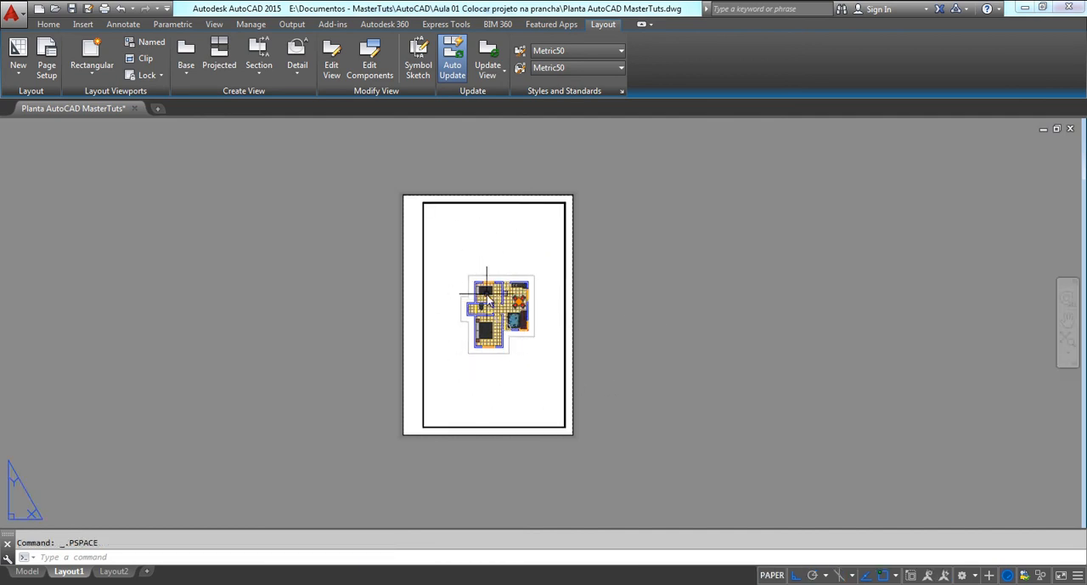
Rescale the floor plan to 1/75xp inside the viewport, shift it slightly within the frame, and return to paper space
scroll(463, 255, up, 2)
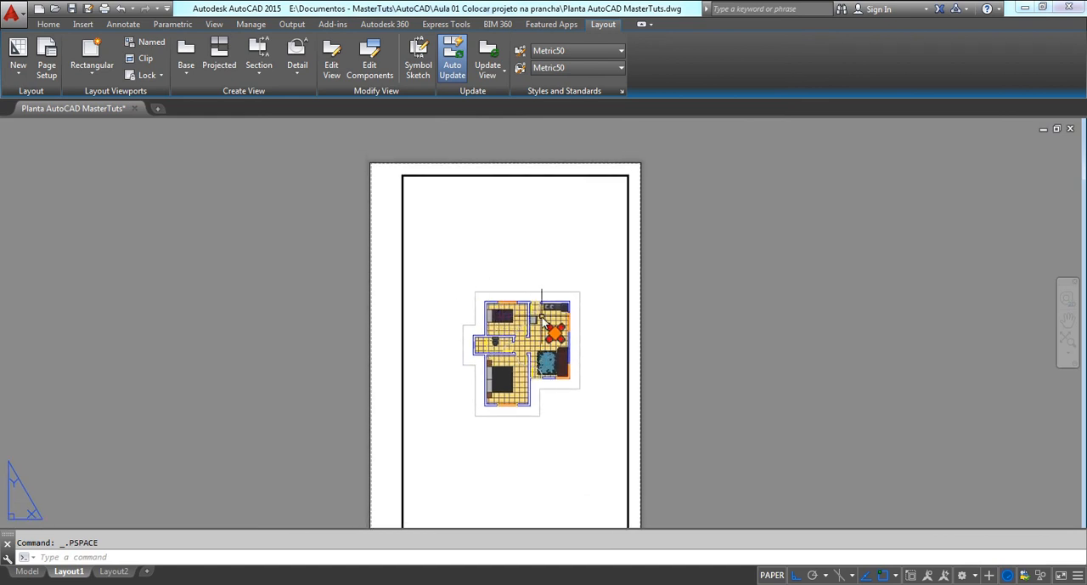
middle_drag(532, 296, 525, 270)
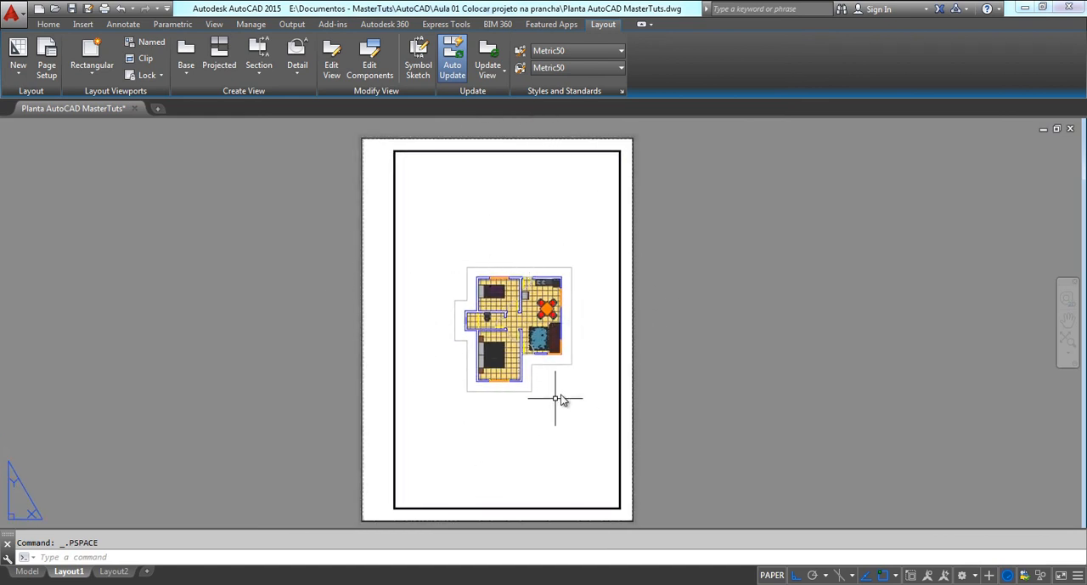
double_click(493, 422)
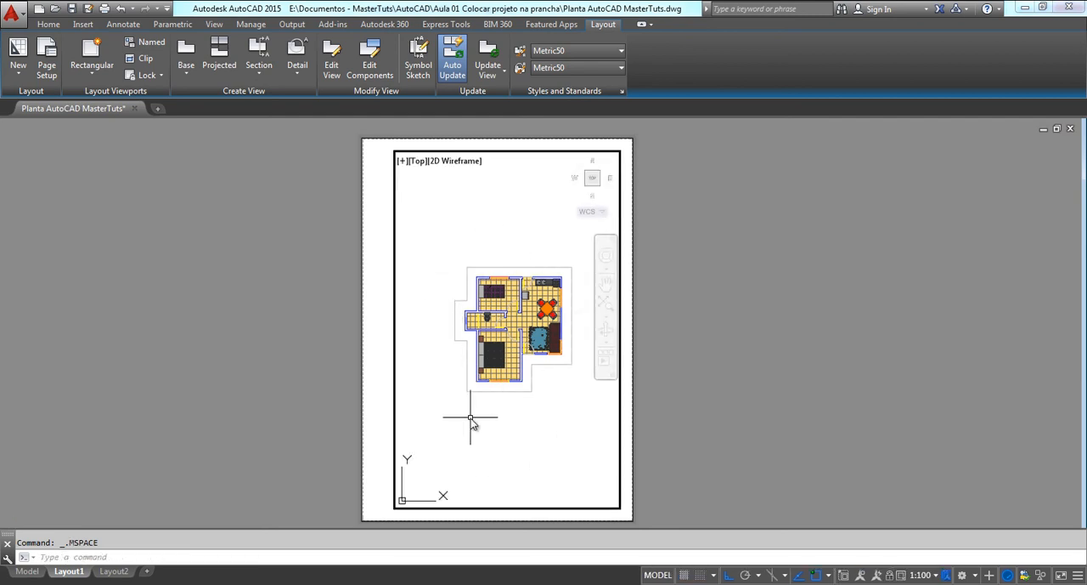
text(z)
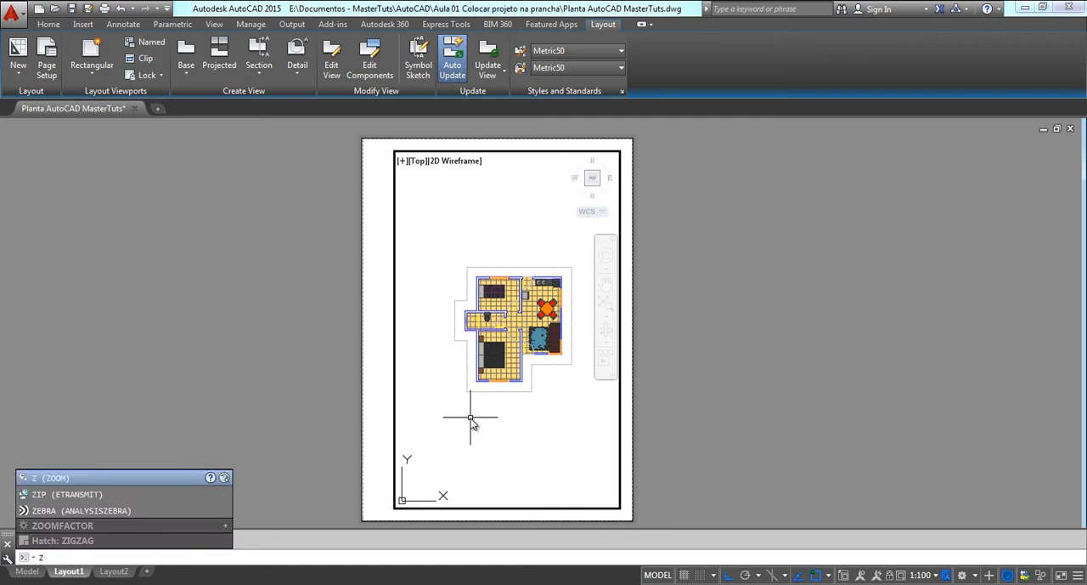
key(Return)
text(1/)
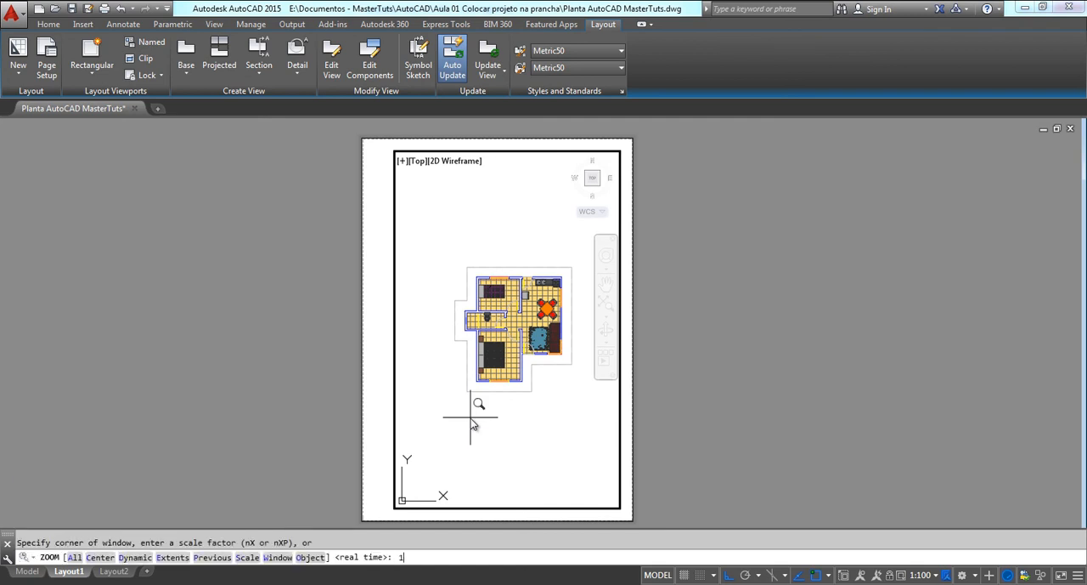
text(75xp)
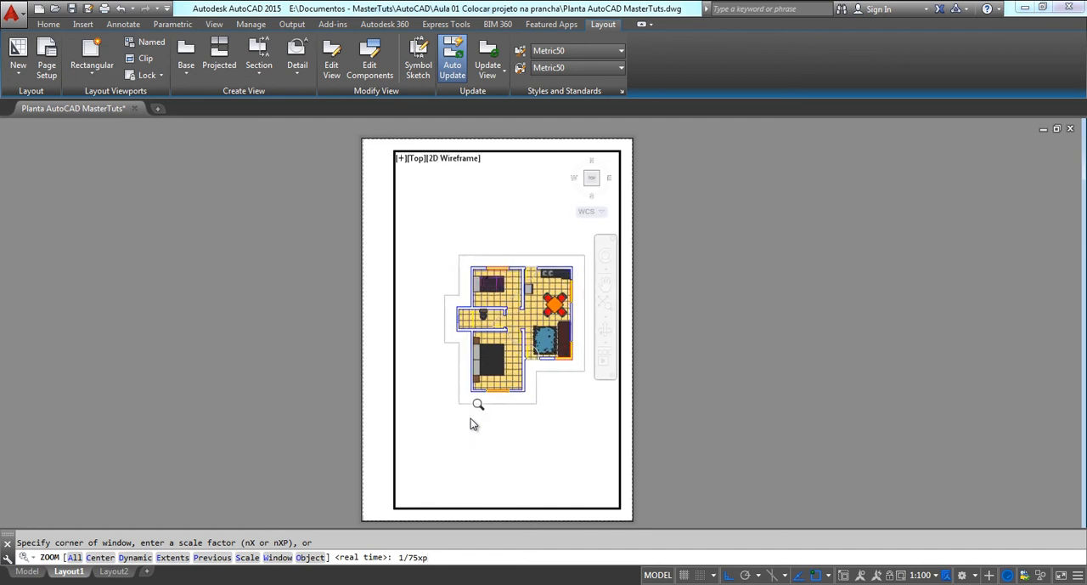
key(Return)
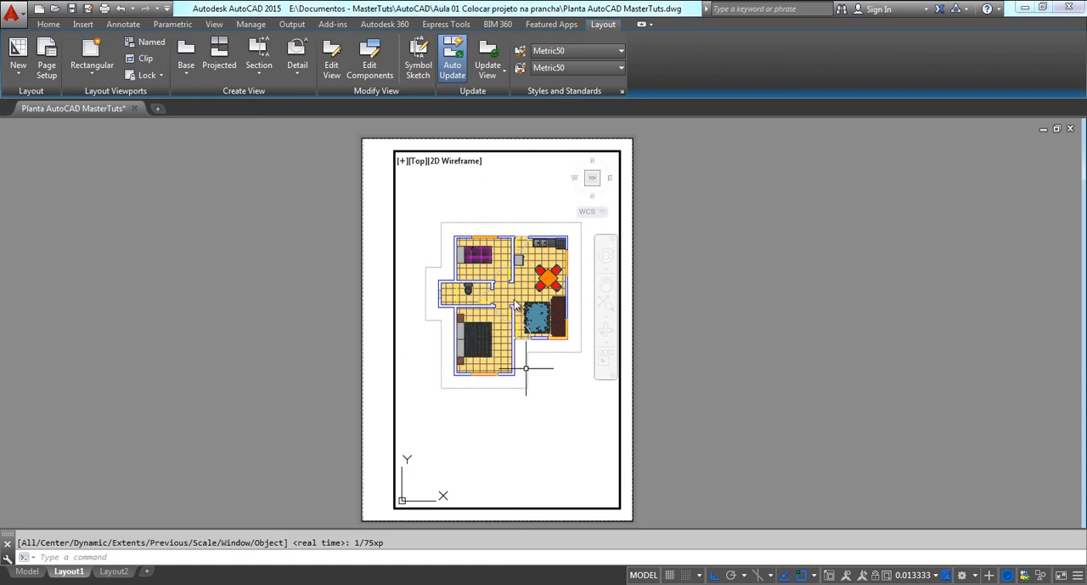
middle_drag(506, 360, 510, 365)
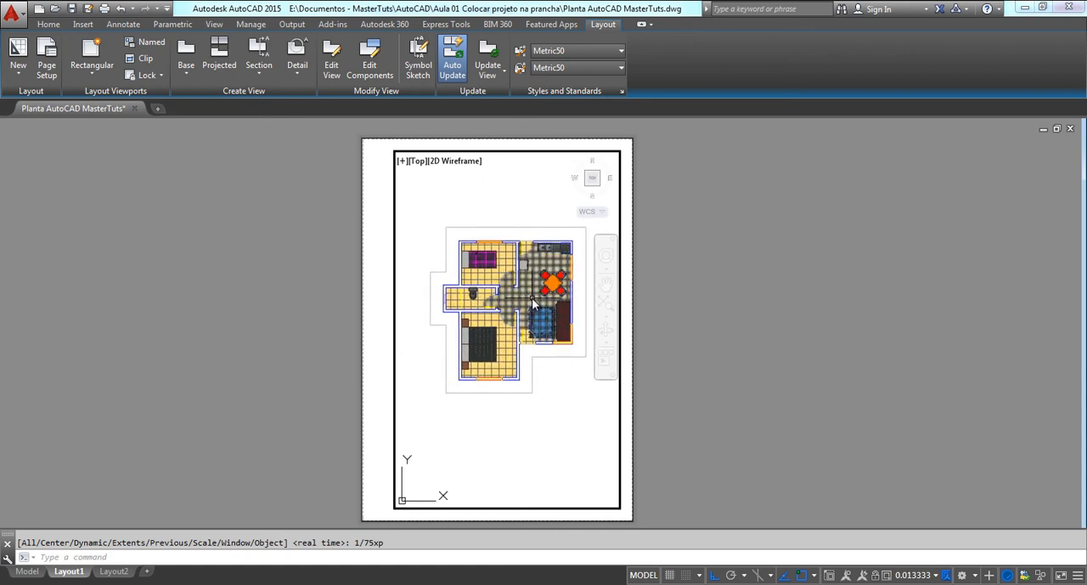
double_click(709, 320)
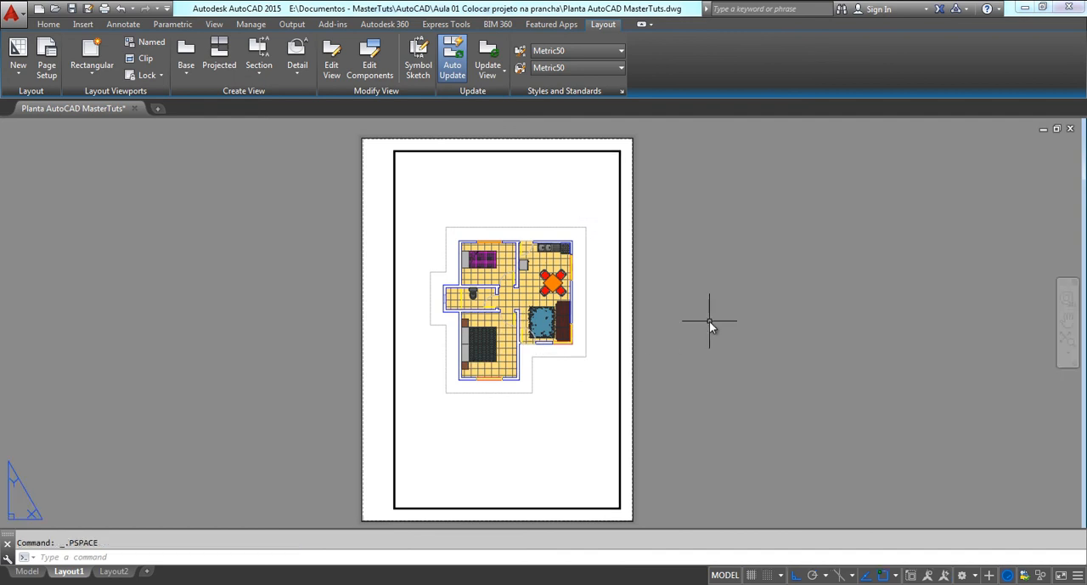
Examine the rescaled floor plan on the A4 sheet, both its room details and its fit inside the frame
scroll(493, 219, up, 2)
middle_drag(478, 259, 423, 232)
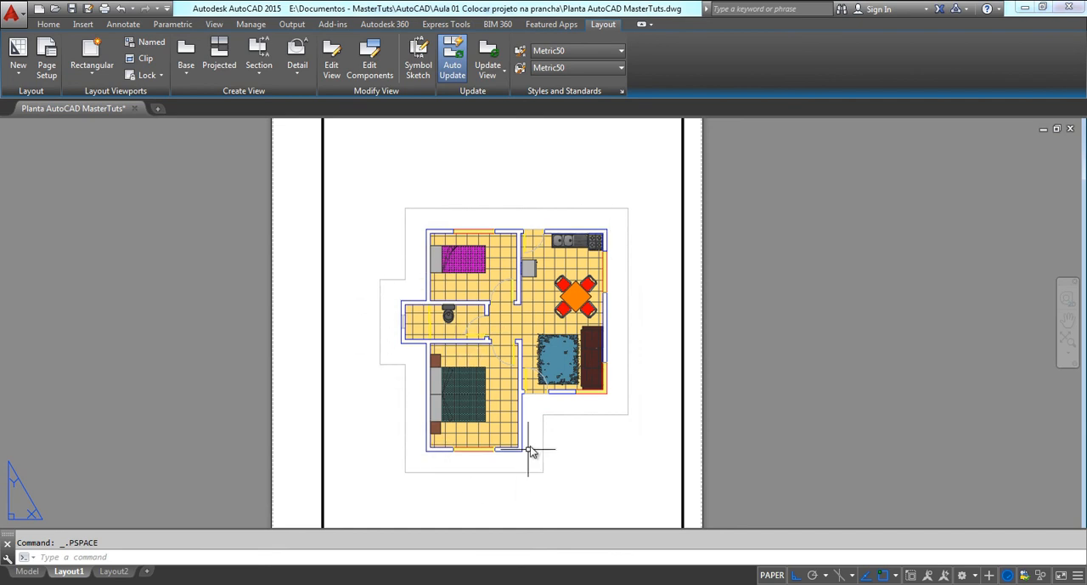
scroll(494, 401, down, 2)
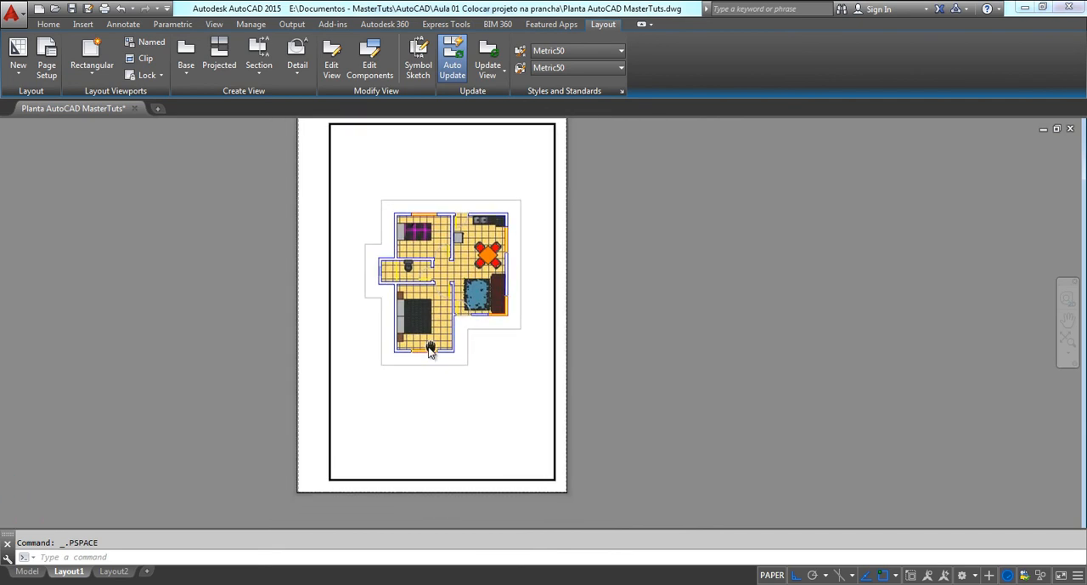
scroll(430, 347, up, 3)
scroll(463, 268, up, 5)
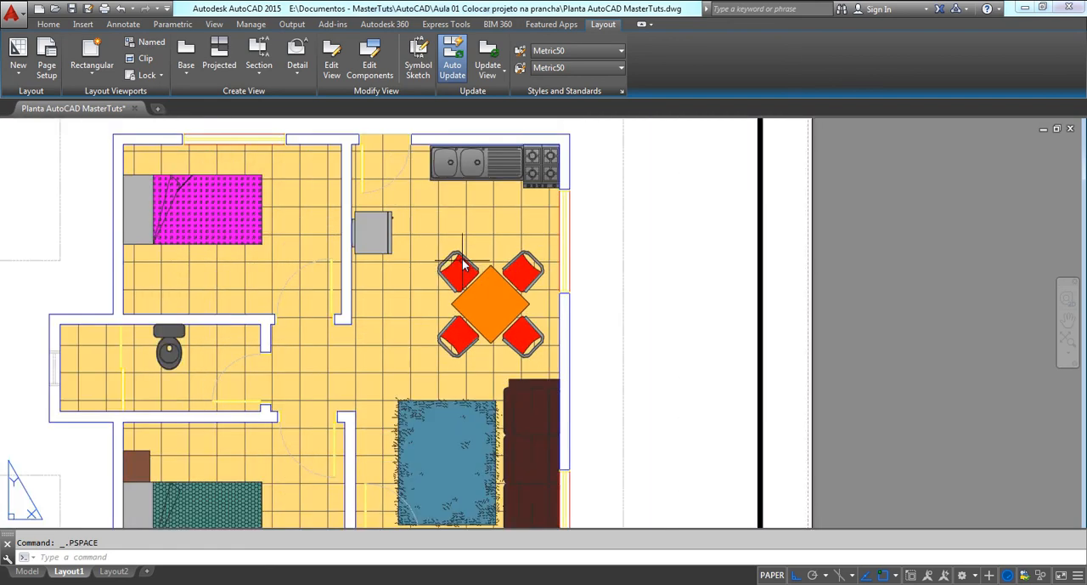
scroll(465, 259, down, 5)
middle_drag(463, 249, 521, 270)
middle_drag(480, 319, 507, 234)
scroll(400, 378, down, 3)
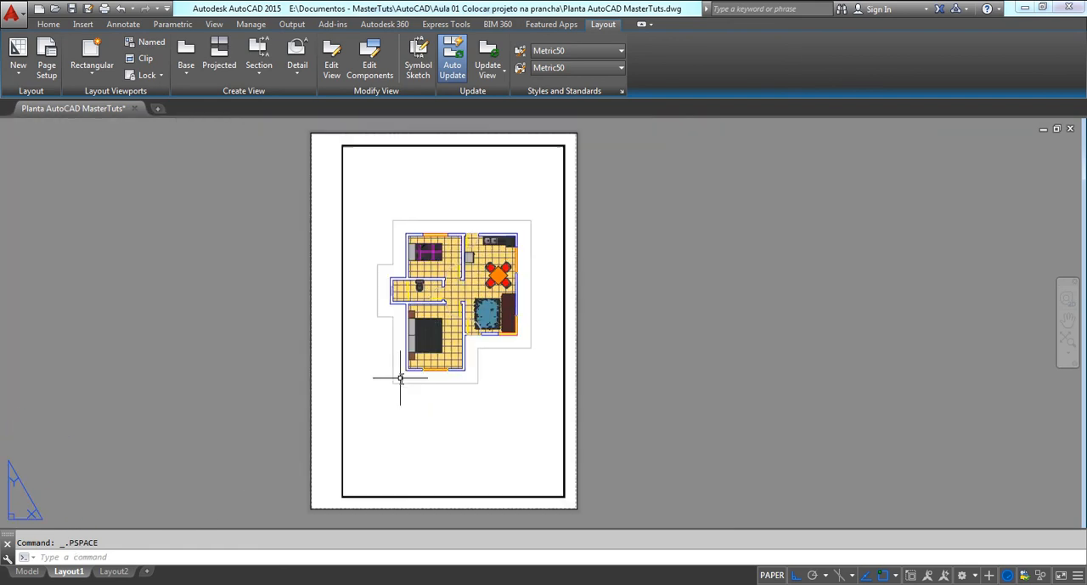
middle_drag(410, 355, 490, 325)
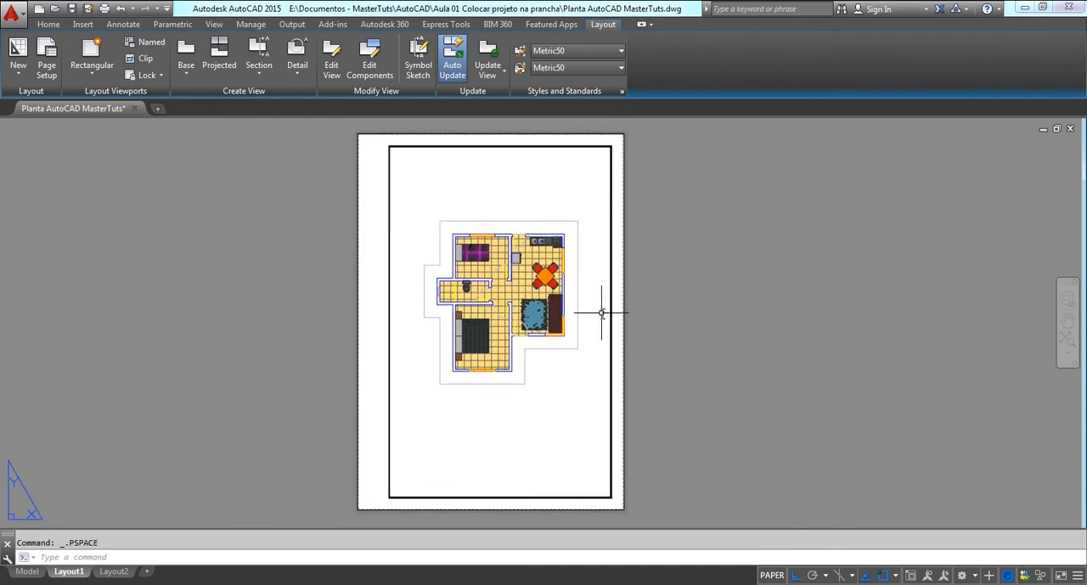